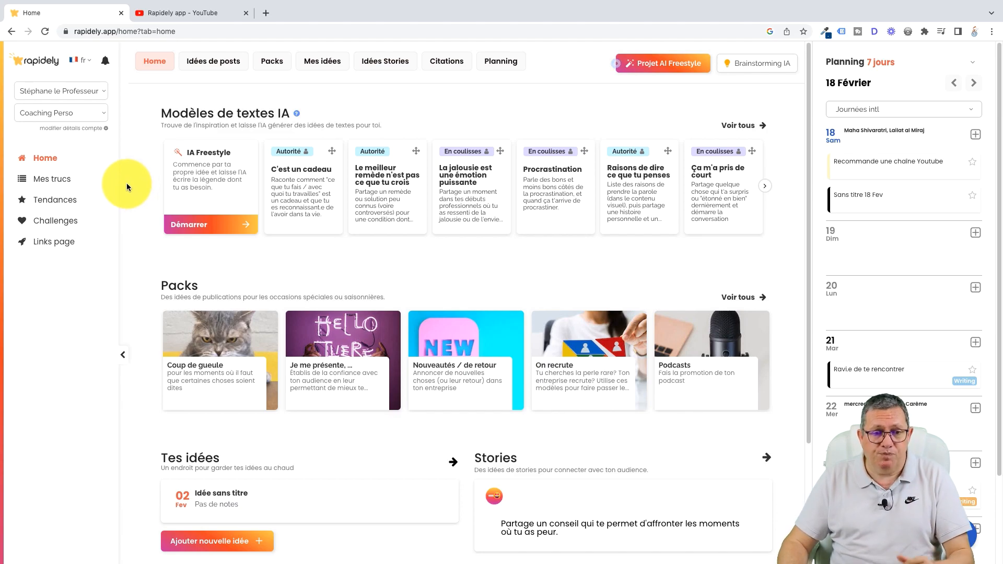
Step: Check the account's activity domains, expand the Produits category in the account details, and close the details
left_click(96, 113)
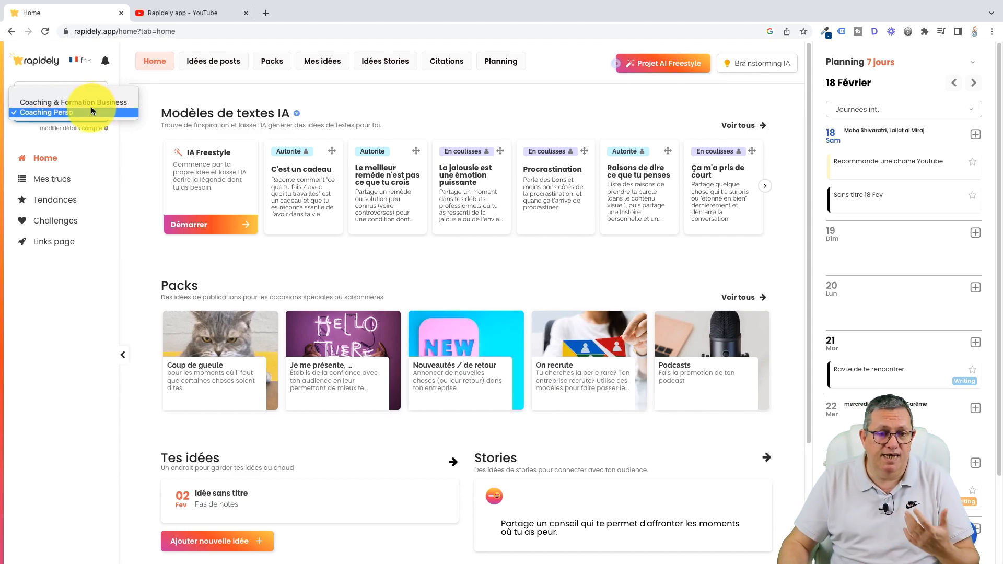
left_click(127, 145)
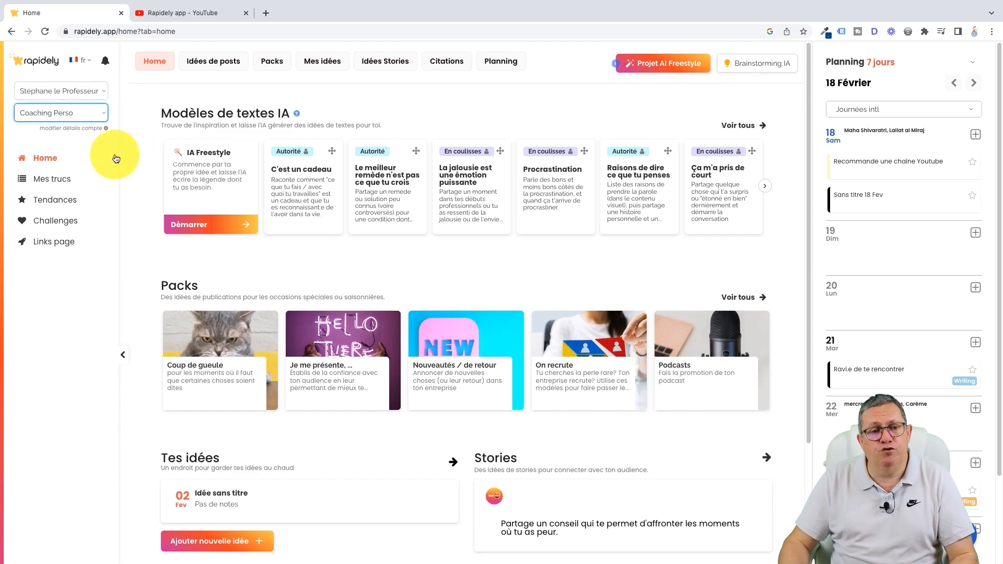
left_click(80, 127)
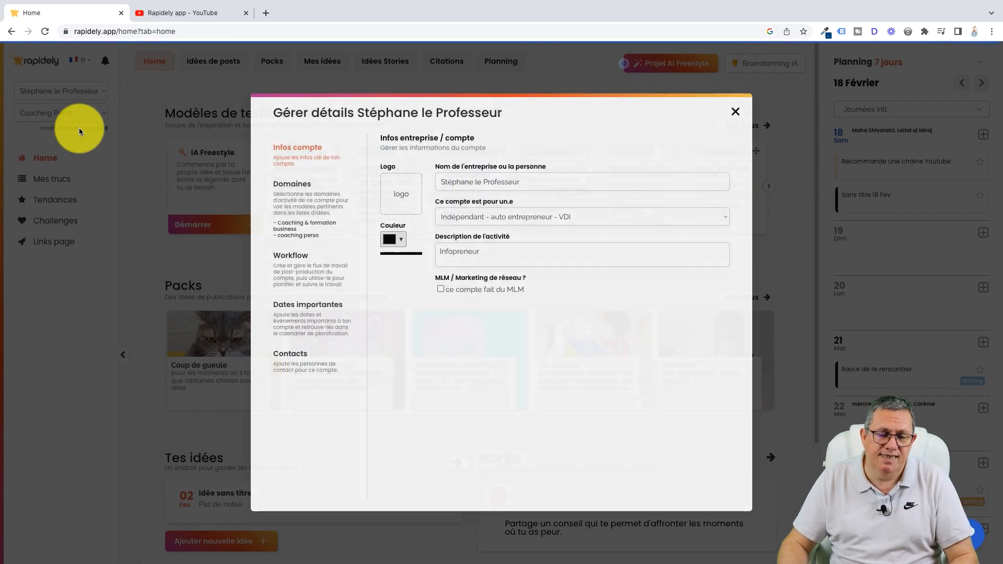
left_click(295, 215)
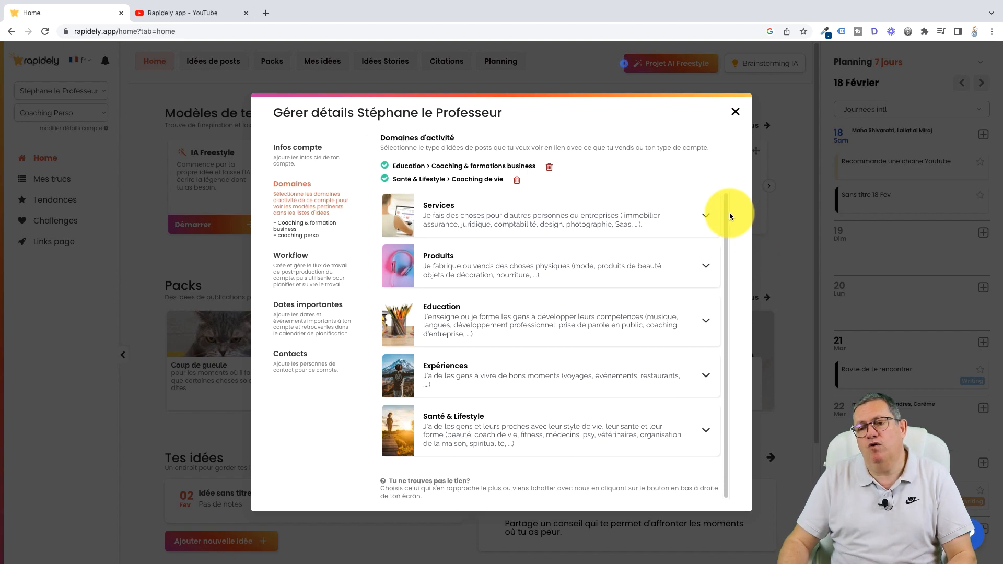
left_click_drag(725, 208, 726, 220)
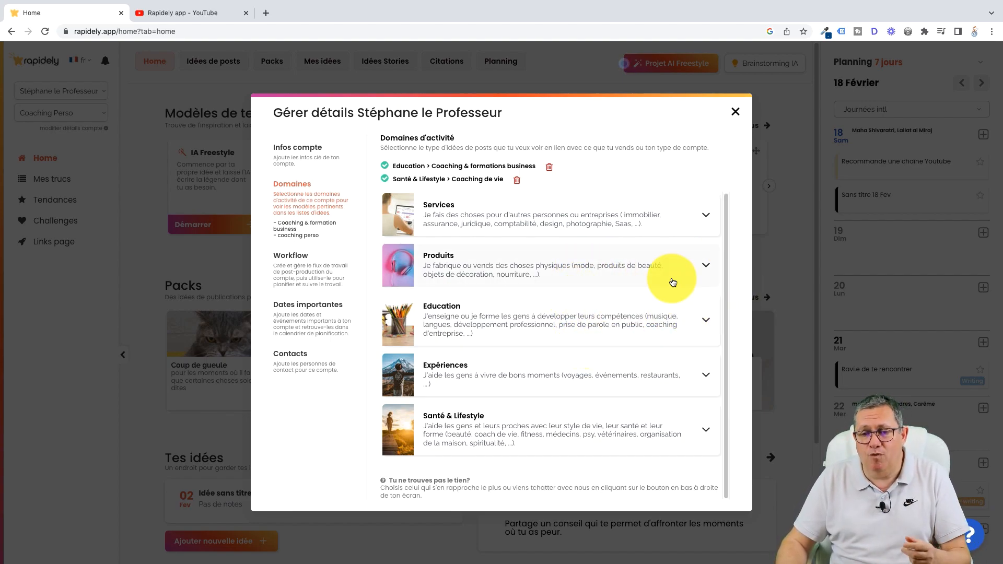
left_click(702, 269)
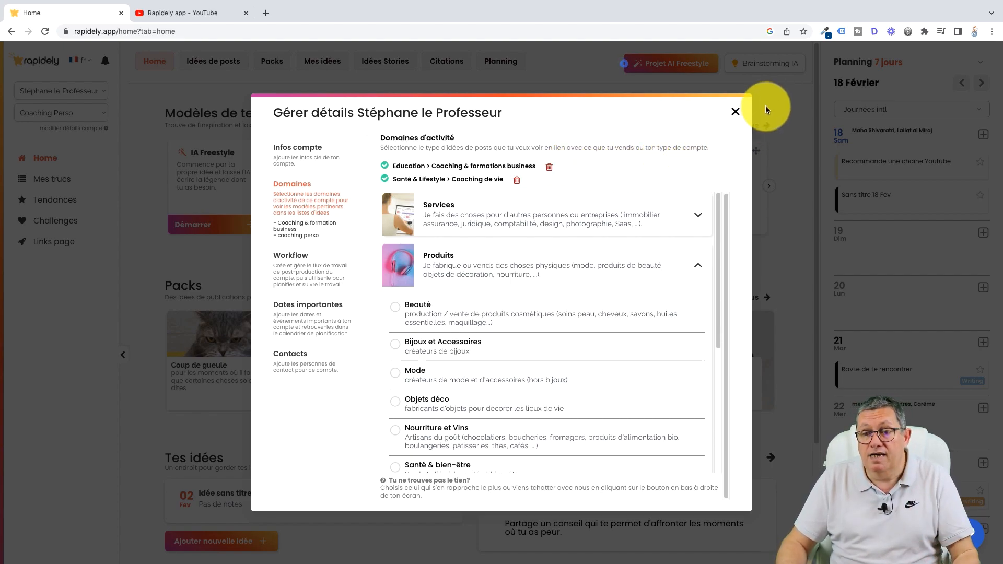
left_click(735, 112)
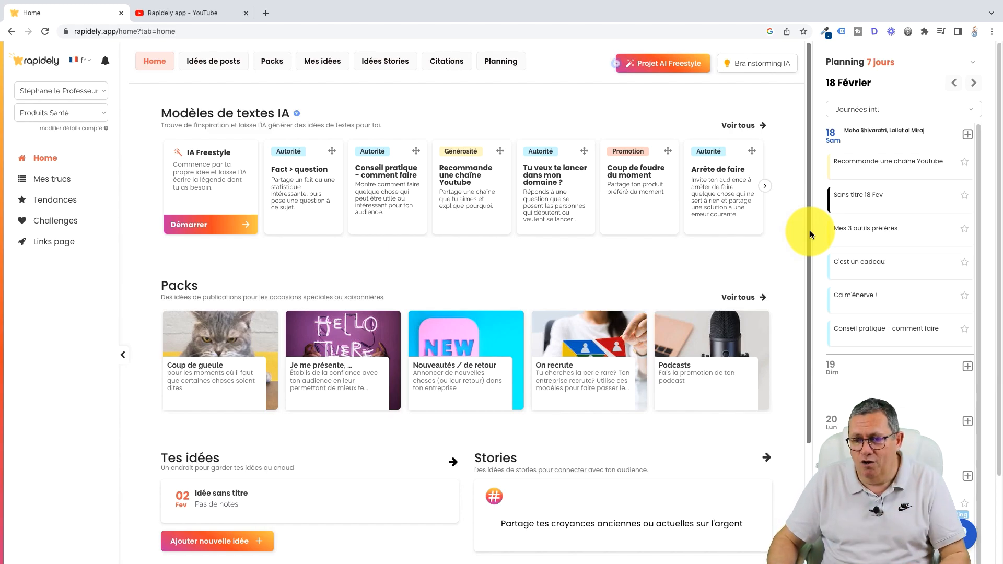
Step: Open a blank new-idea form from the Tes idées section and close it without entering anything
left_click_drag(810, 231, 821, 415)
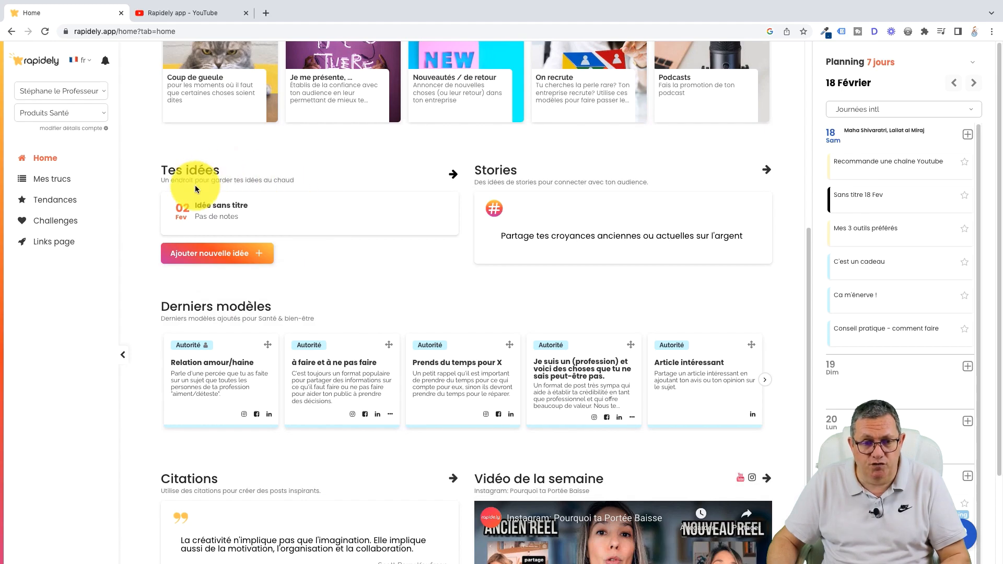
left_click(228, 255)
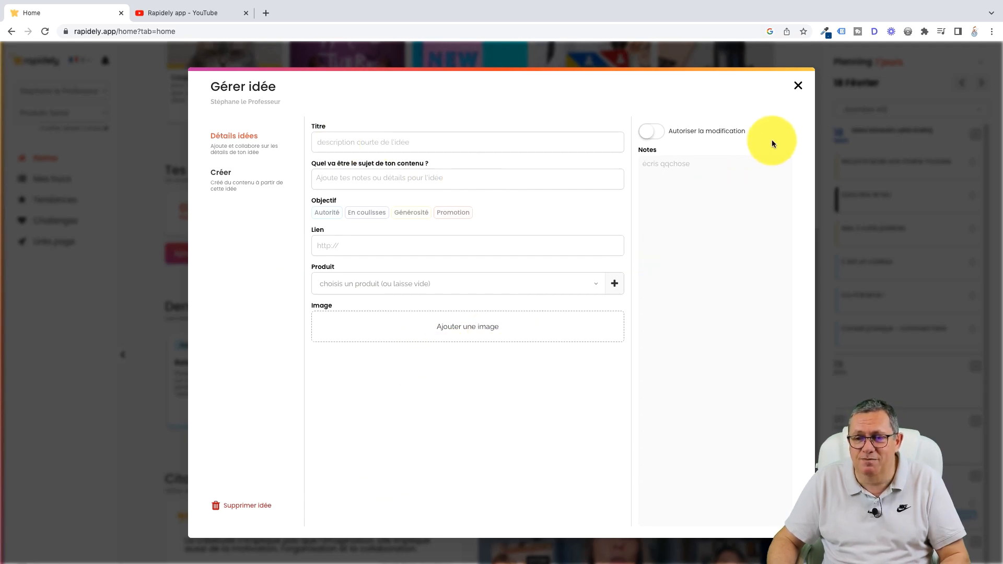
left_click(798, 85)
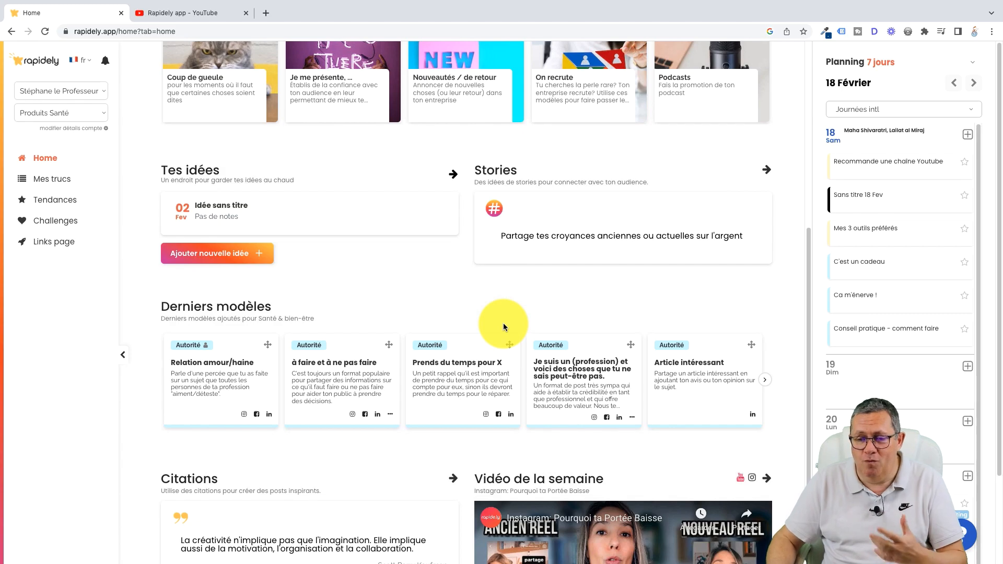
Step: Open the full Citations collection from its section on the home page
scroll(807, 364, "down", 1)
left_click_drag(808, 364, 810, 405)
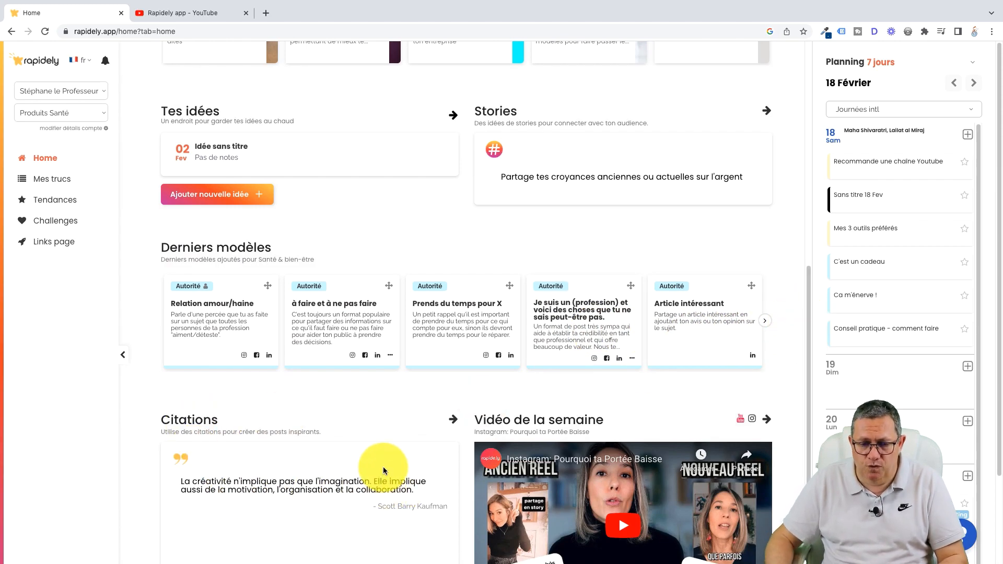
left_click(450, 421)
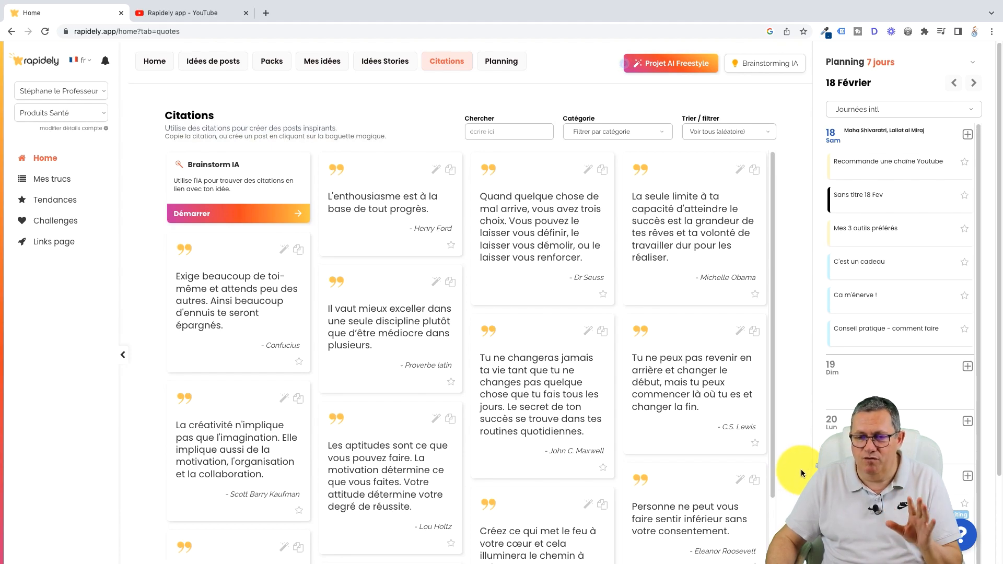
Step: View the Q&A call booking page from the help centre and return to Rapidely
left_click(964, 540)
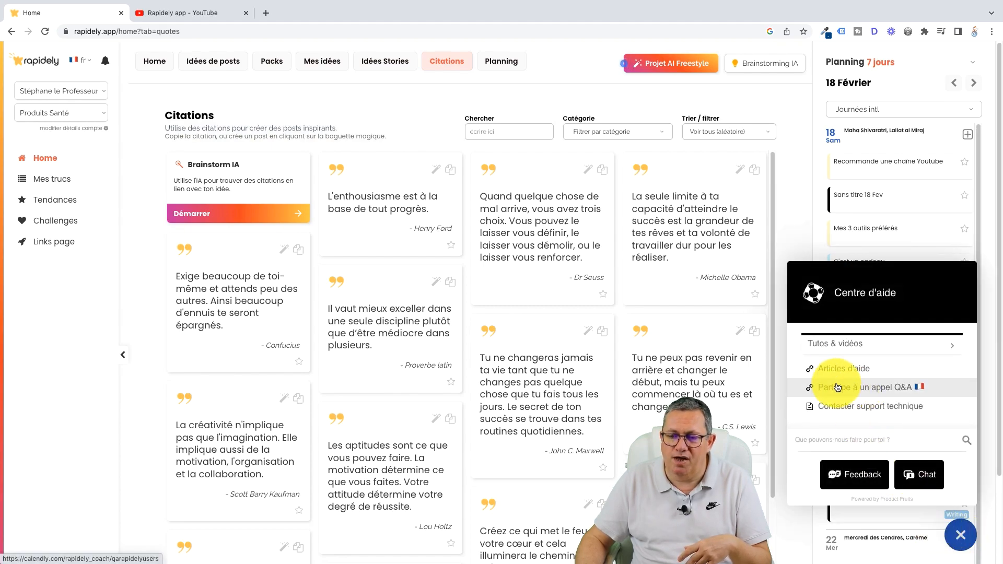
left_click(867, 391)
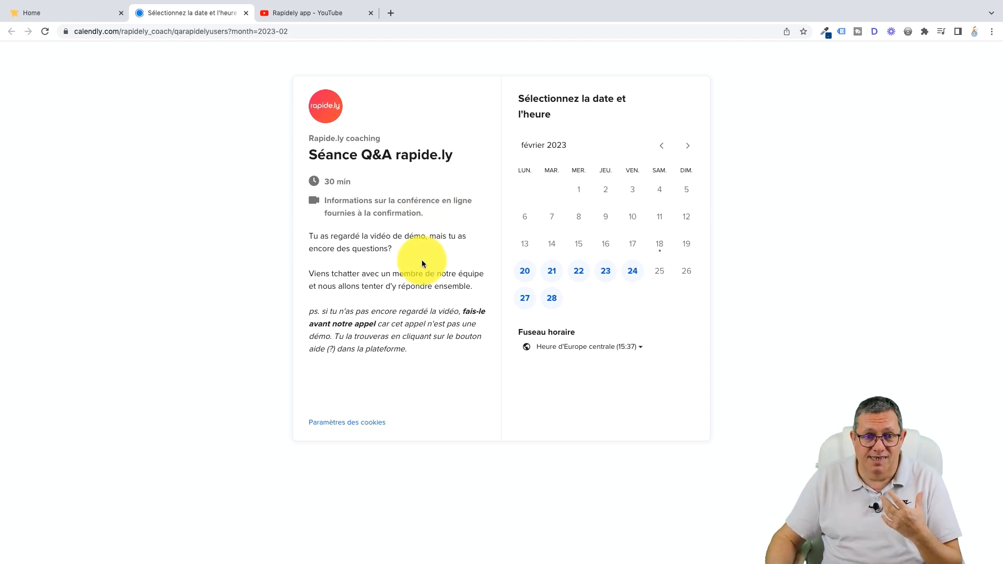
left_click(80, 14)
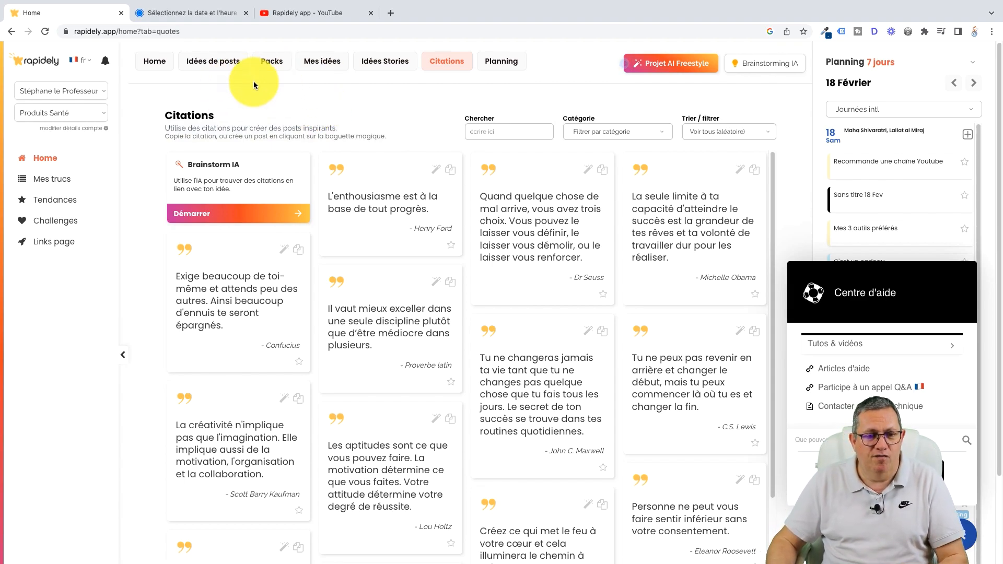
Step: Return to the Rapidely home page and briefly open the help centre
left_click(160, 63)
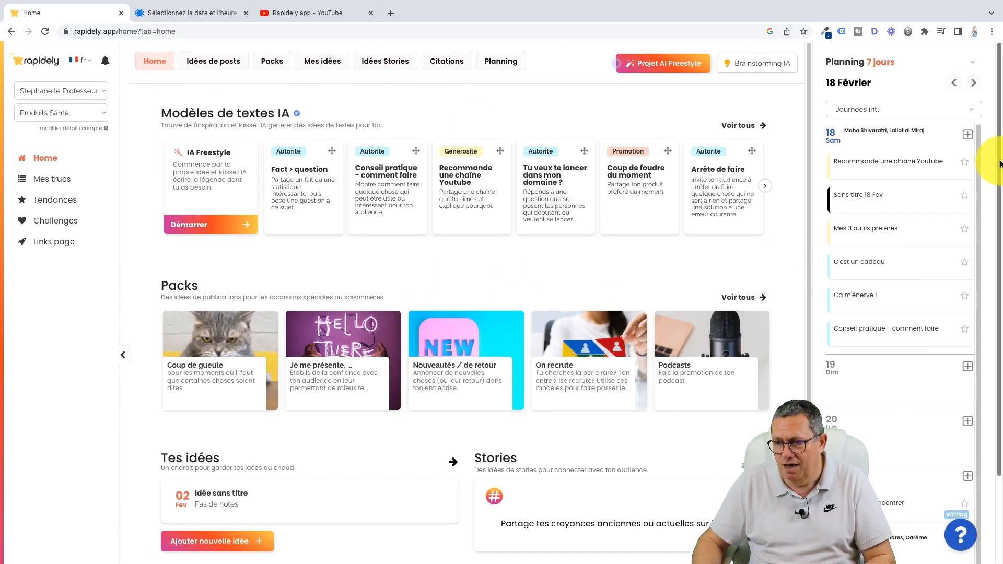
left_click(959, 534)
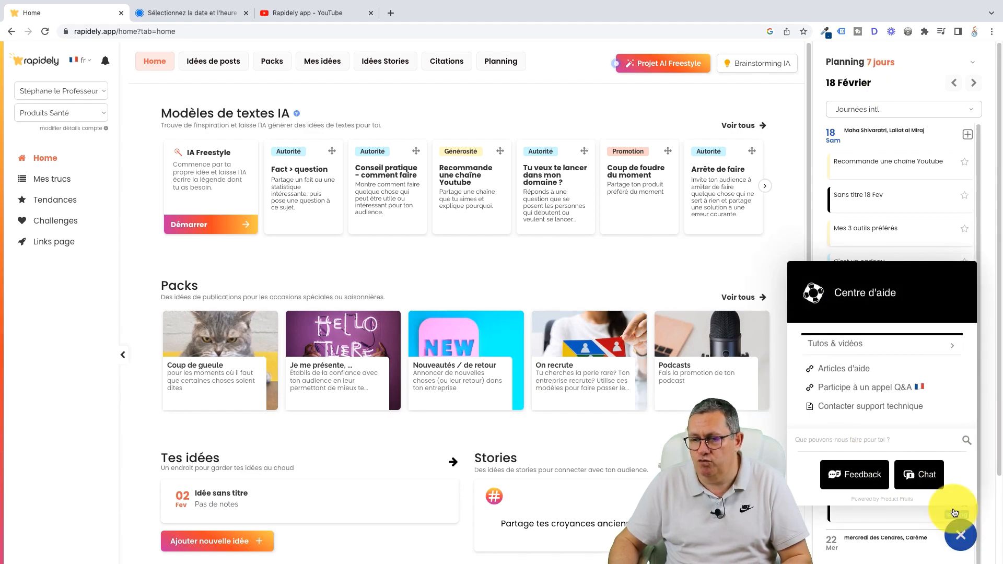
left_click(958, 538)
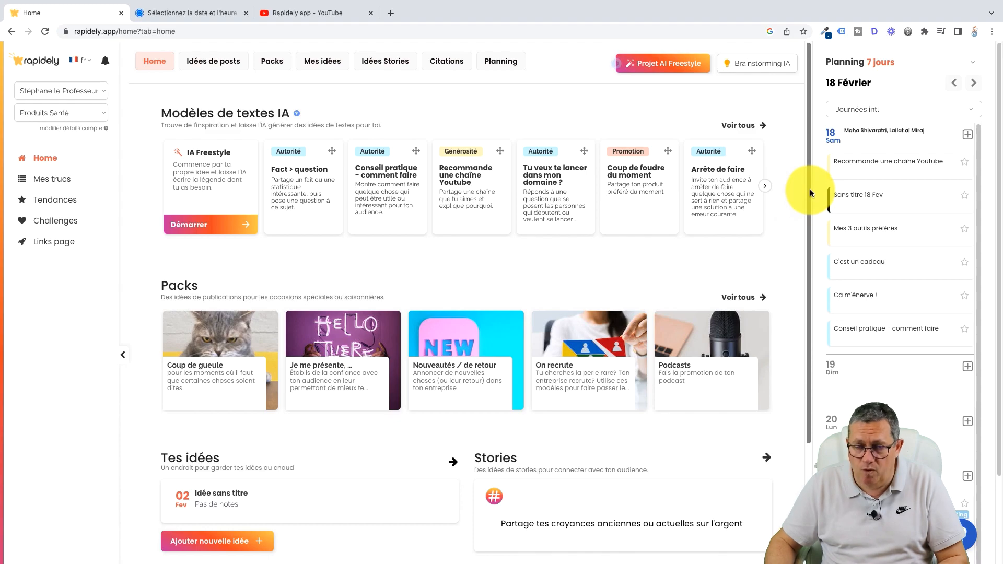
Step: Find the Vidéo de la semaine section, and switch to YouTube to browse the Rapidely app channel's videos
left_click_drag(810, 189, 790, 435)
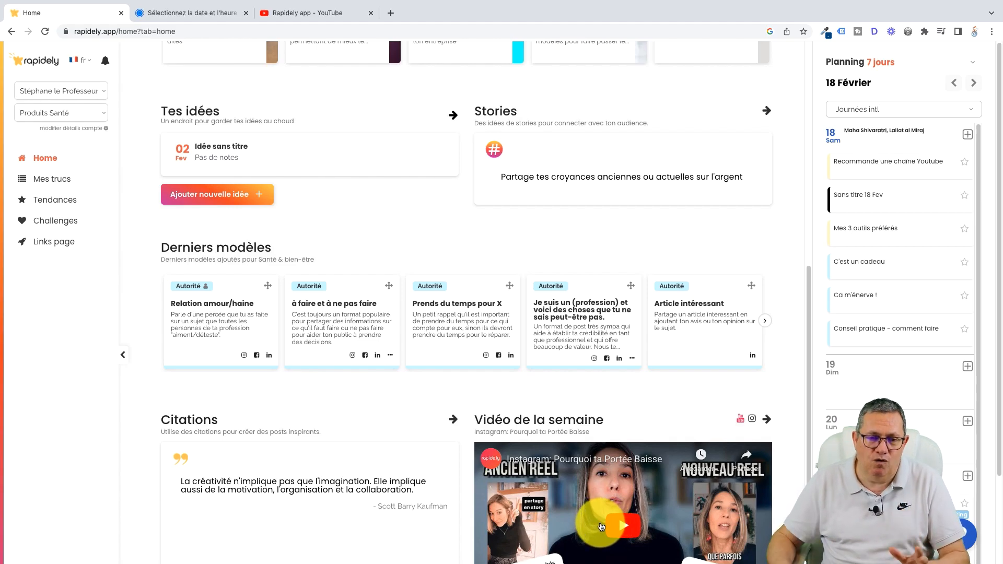
left_click(313, 13)
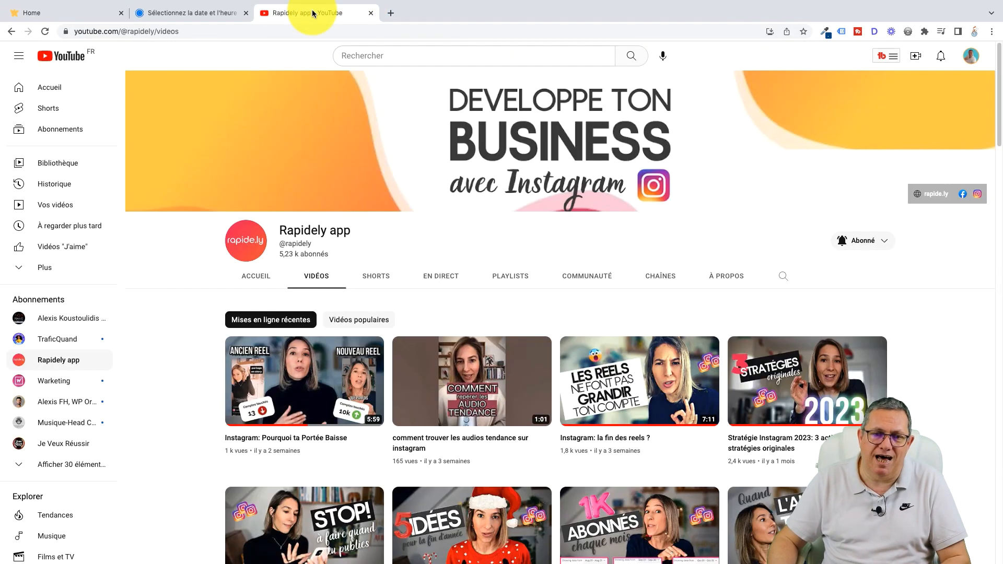
left_click_drag(999, 114, 1002, 90)
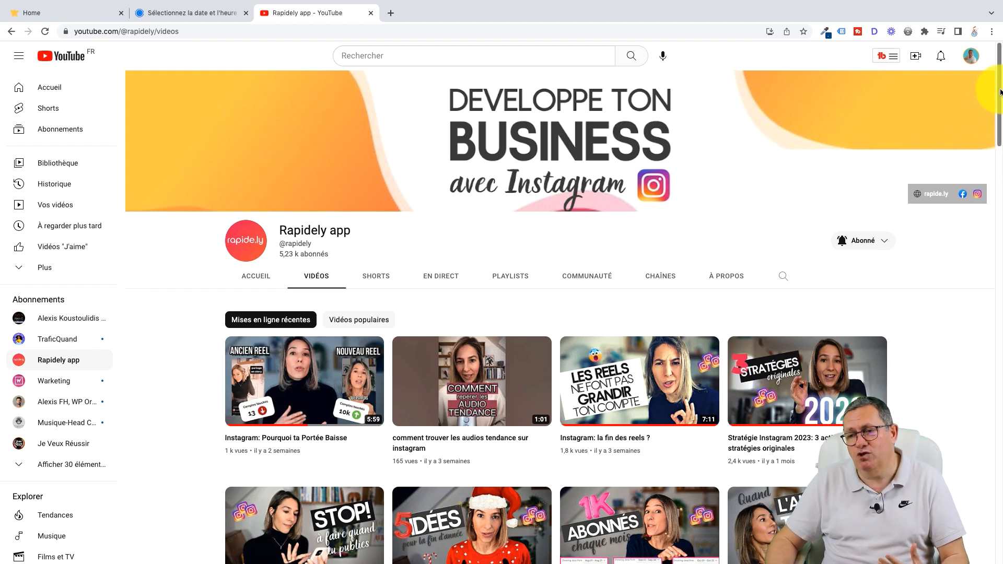
left_click_drag(1000, 92, 1001, 158)
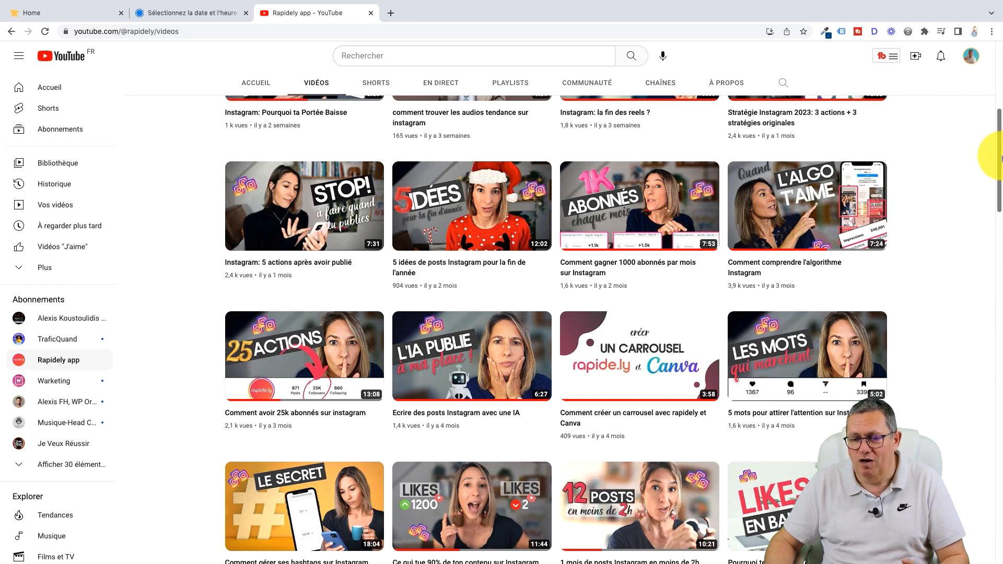
left_click_drag(1002, 157, 1002, 201)
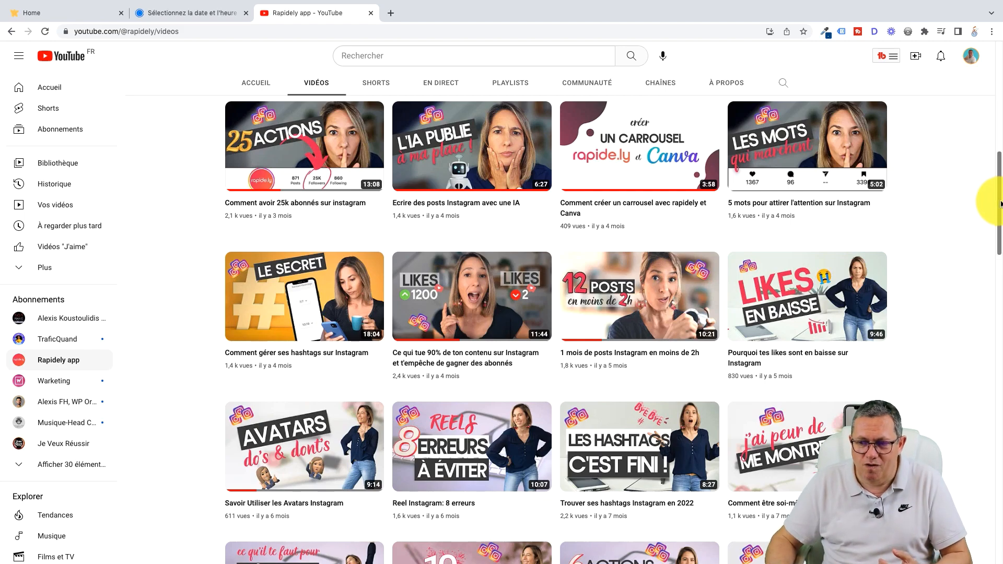
left_click_drag(998, 202, 1000, 78)
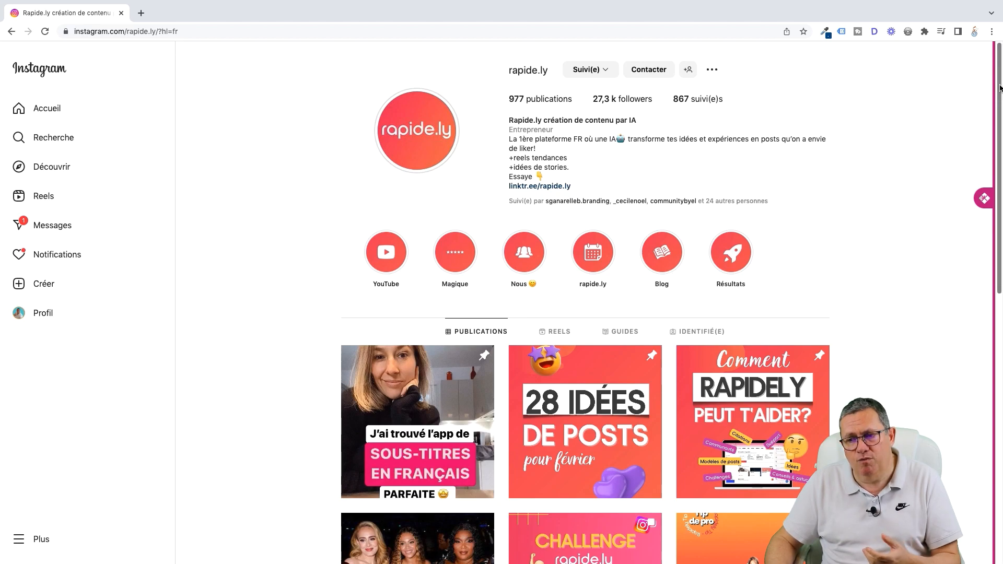
left_click_drag(1000, 87, 991, 559)
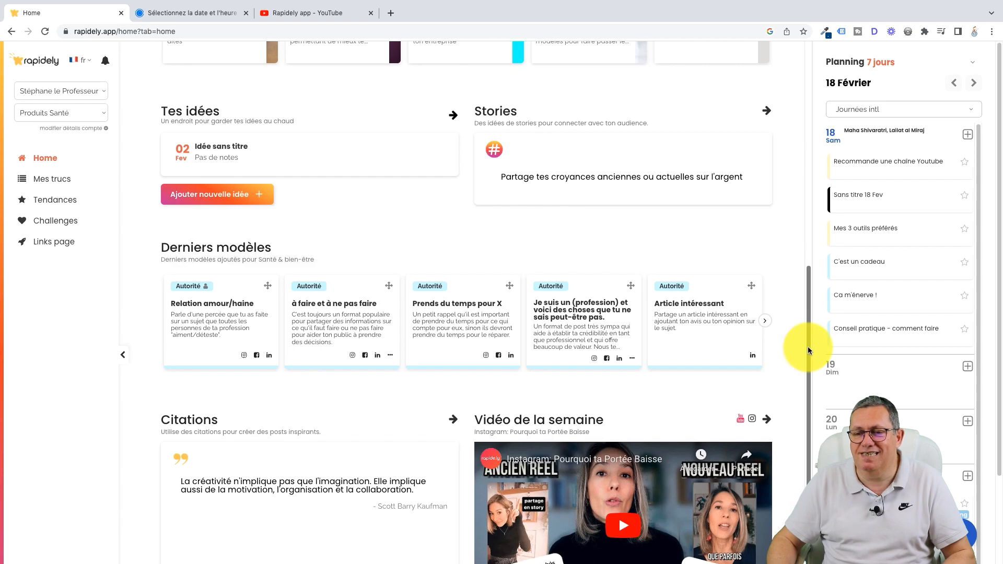
Step: Show all AI text templates from the Rapidely home page and advance the planning to the week starting 25 Février
left_click_drag(807, 346, 819, 108)
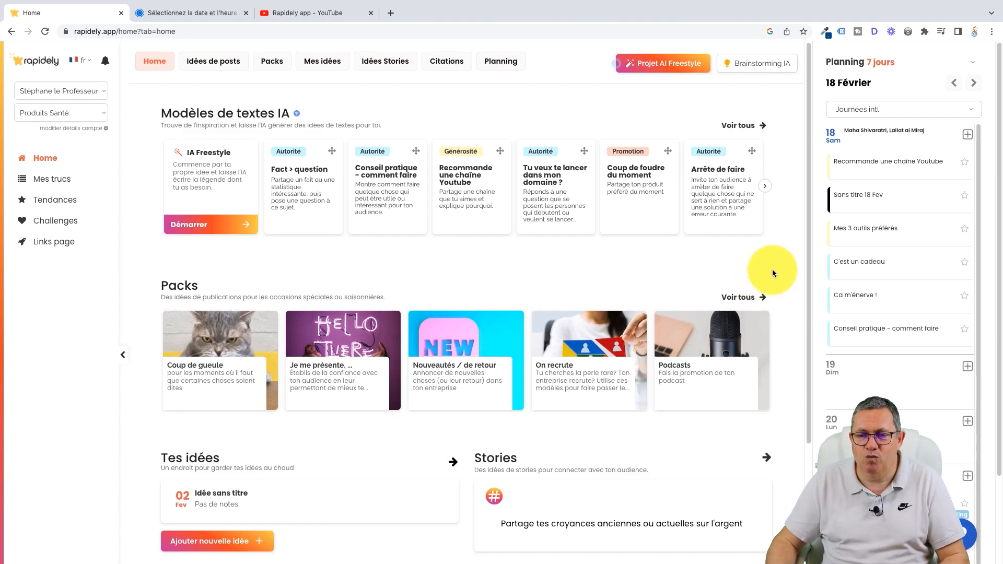
left_click(734, 128)
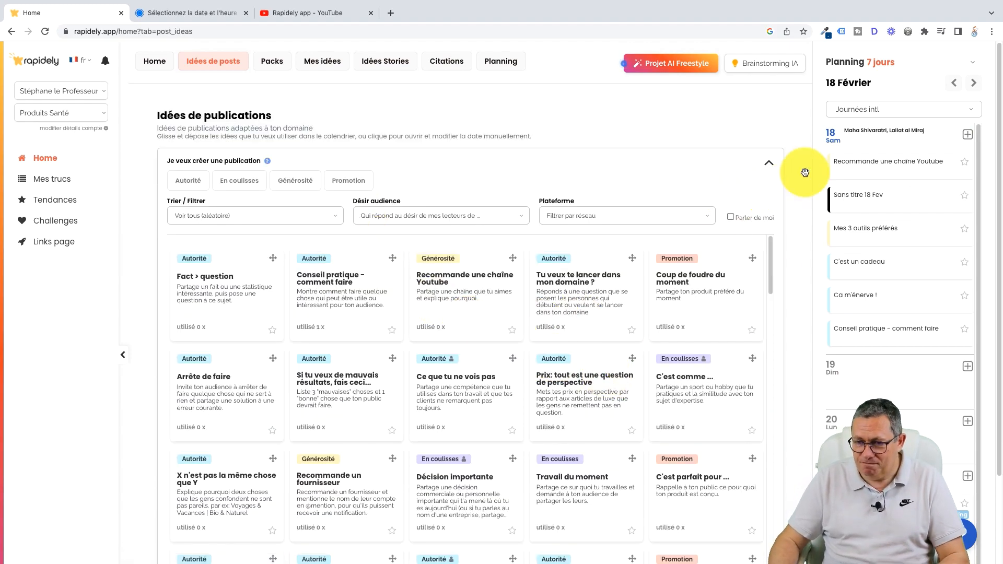
left_click(973, 83)
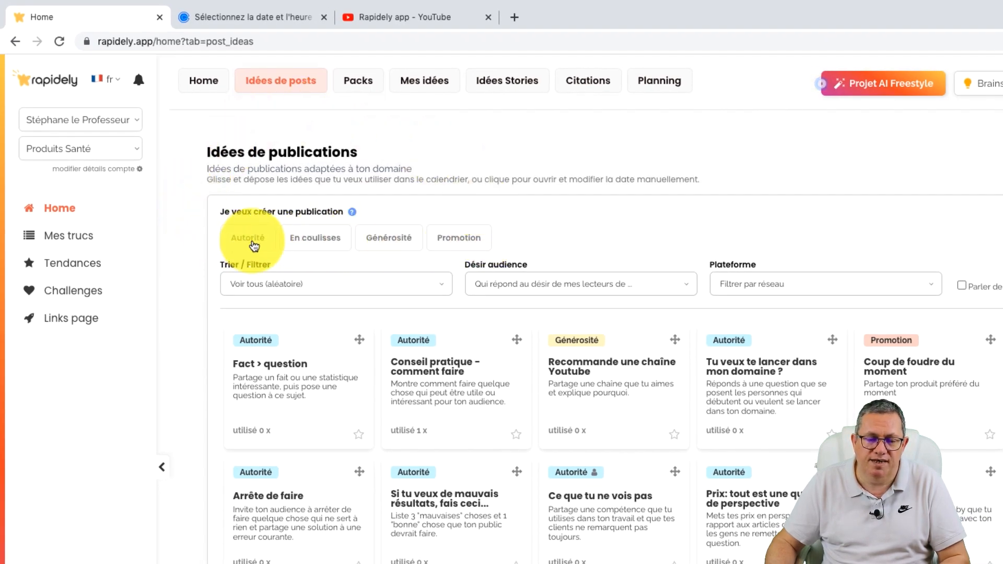
Step: Check the planning week starting 4 Mars and return to the week starting 25 Février
mouse_move(249, 245)
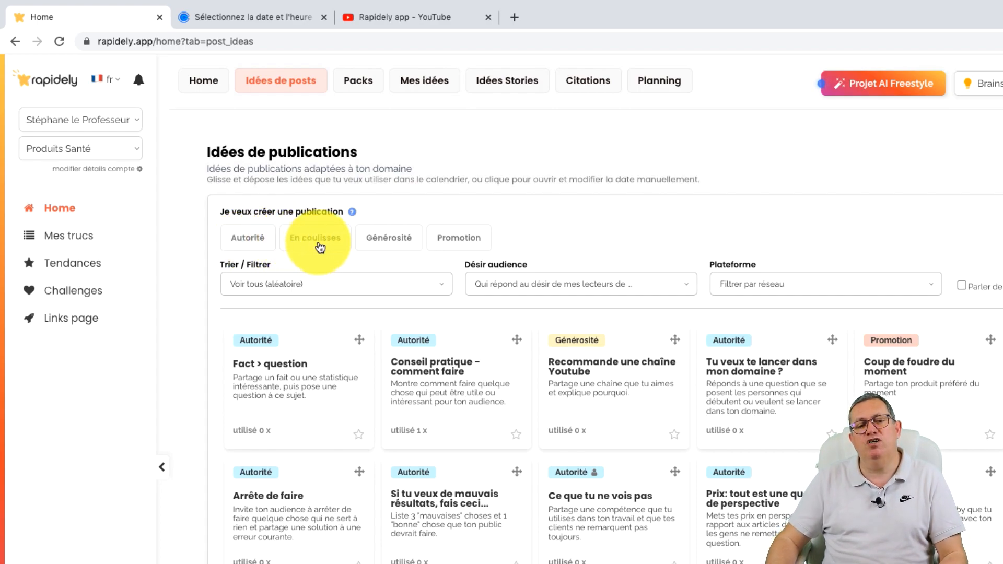
mouse_move(319, 248)
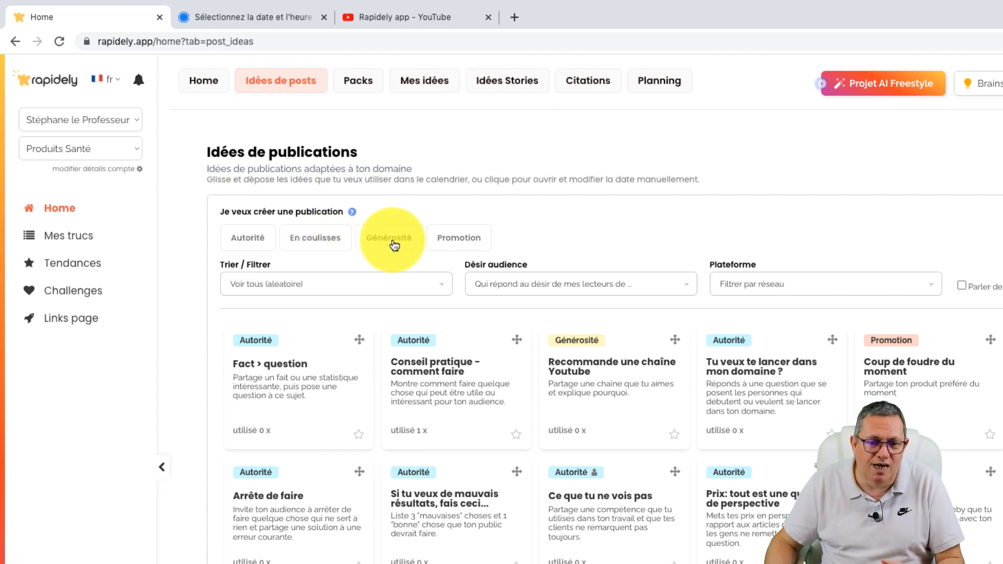
mouse_move(394, 246)
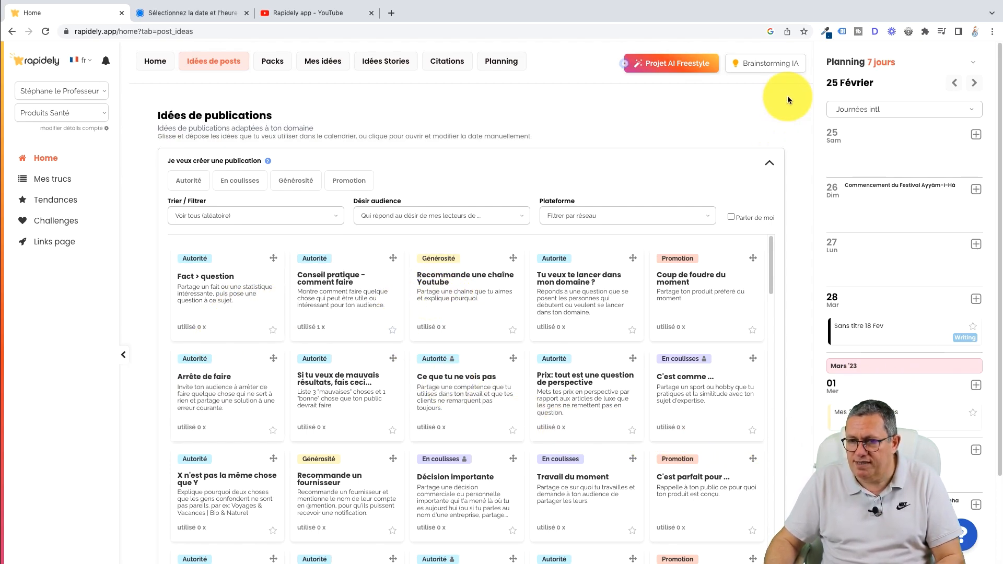
left_click(974, 83)
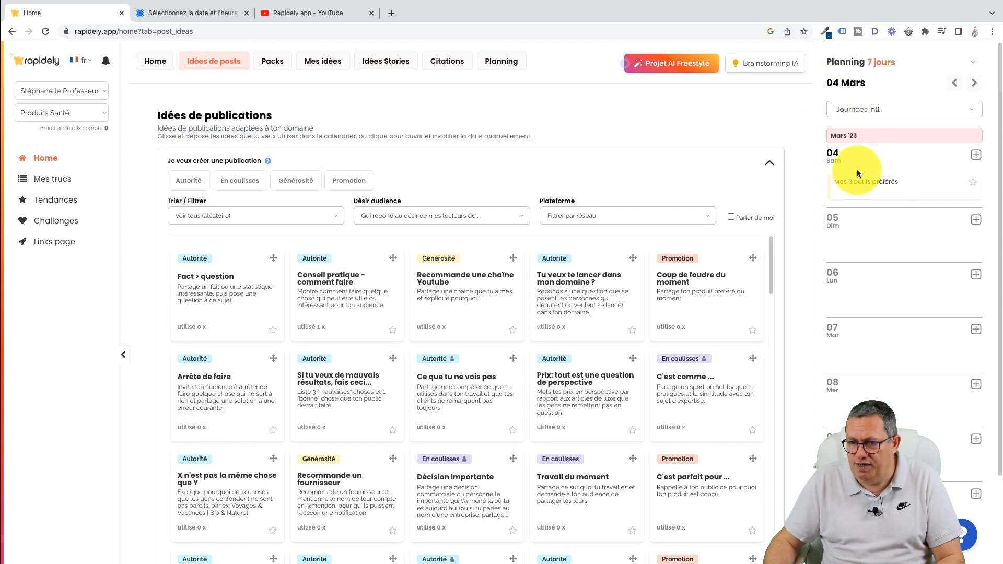
left_click(954, 82)
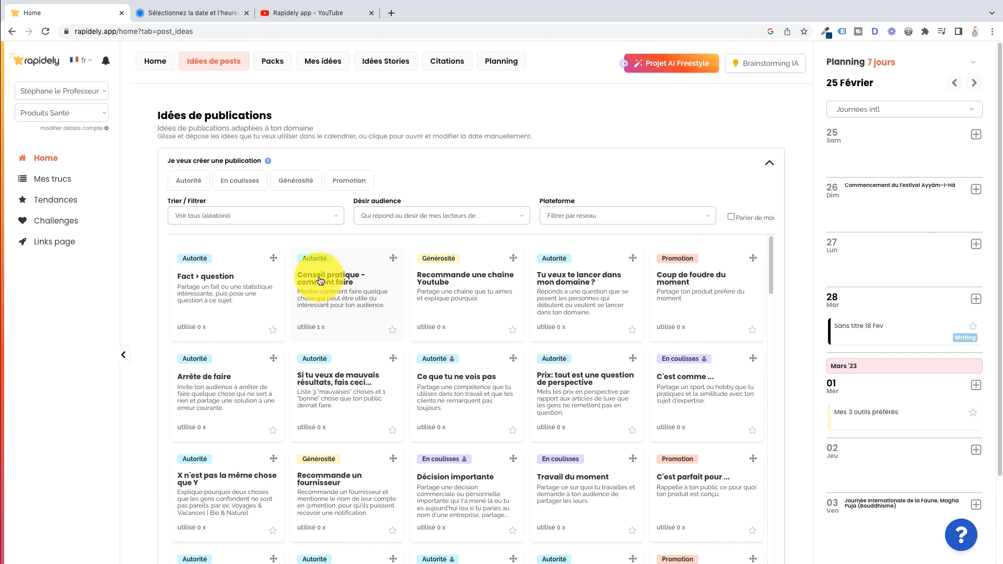
Step: Schedule the "Conseil pratique - comment faire" idea on 1 March in the planning and open the scheduled post
left_click_drag(320, 280, 325, 290)
left_click_drag(506, 344, 870, 400)
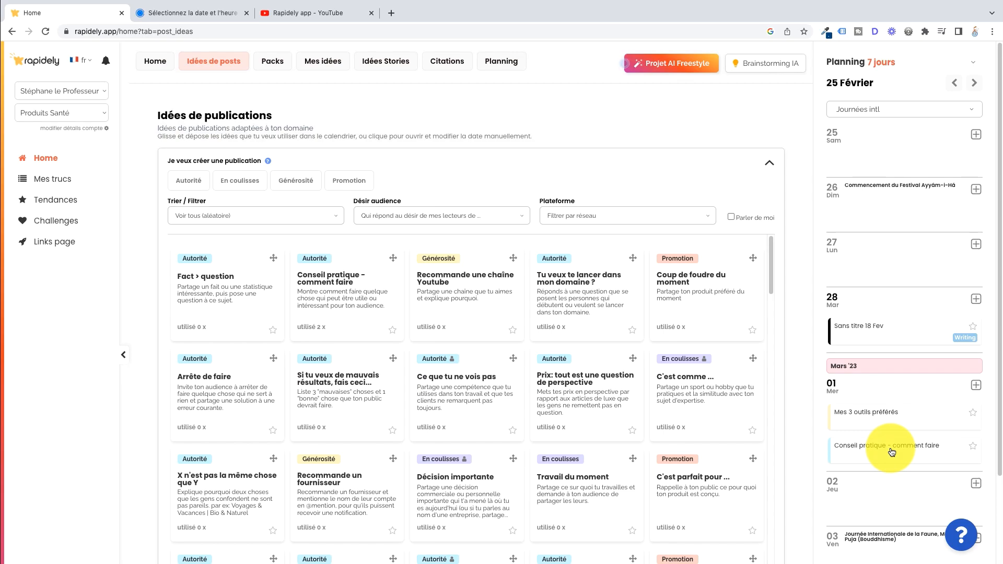
left_click(892, 451)
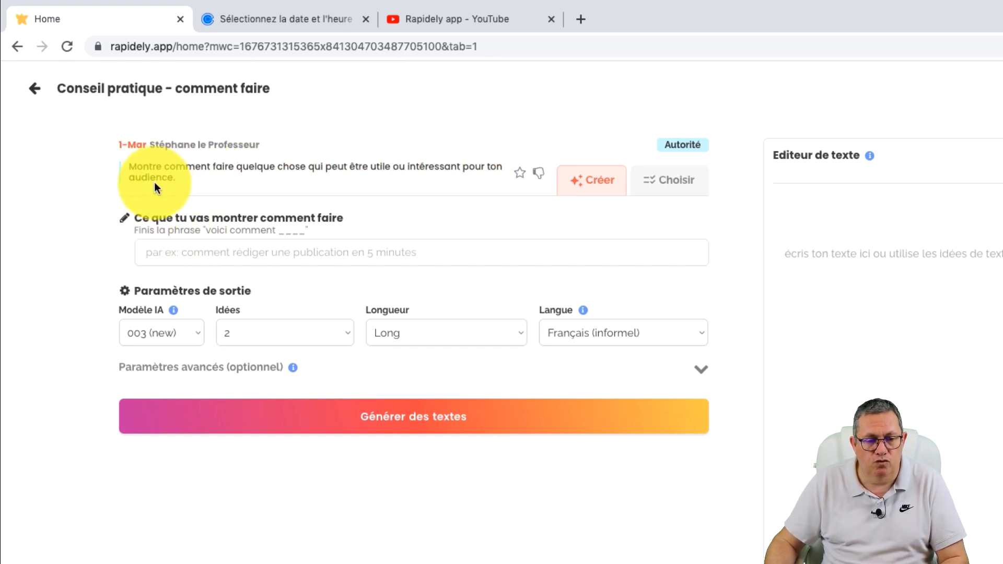
Step: Generate AI texts for the post on the subject "faire un chignon en 5 minutes"
left_click(272, 253)
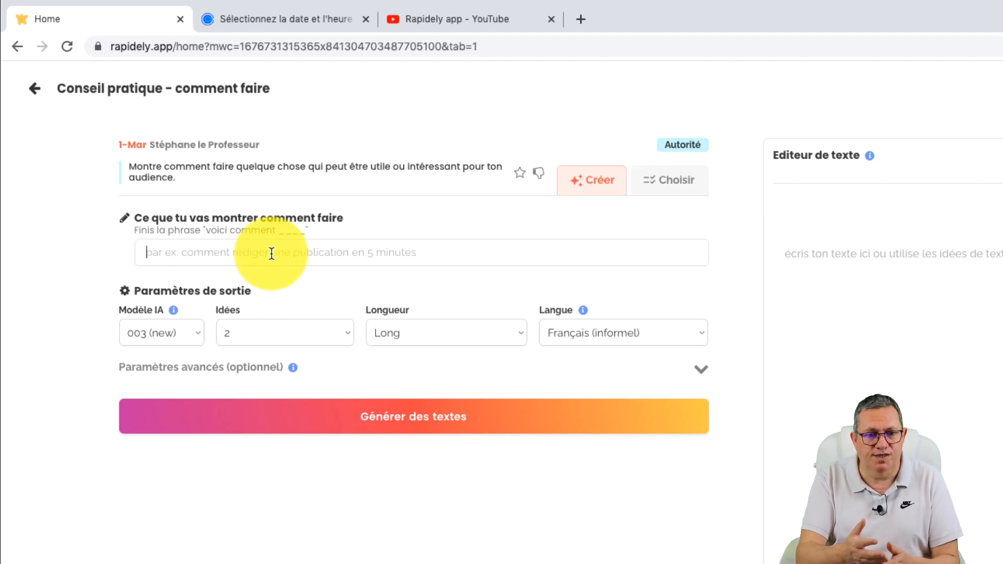
type("faire un ch")
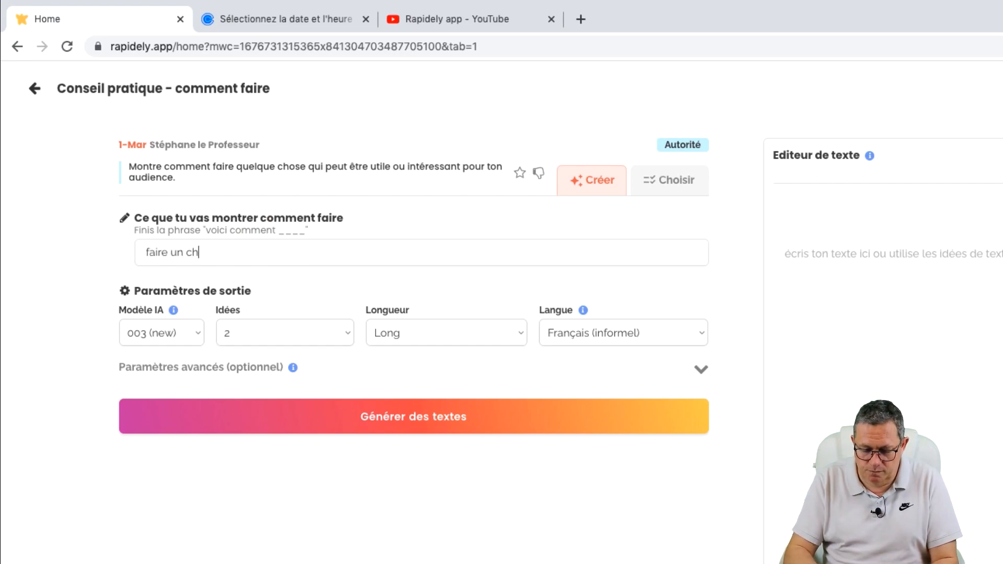
type("ignon en")
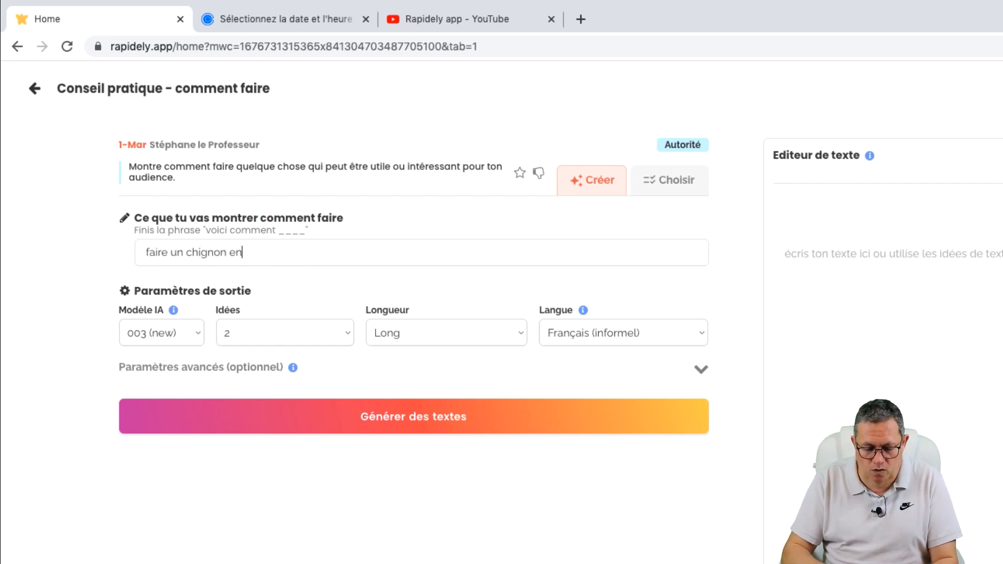
type(" 5 minutes")
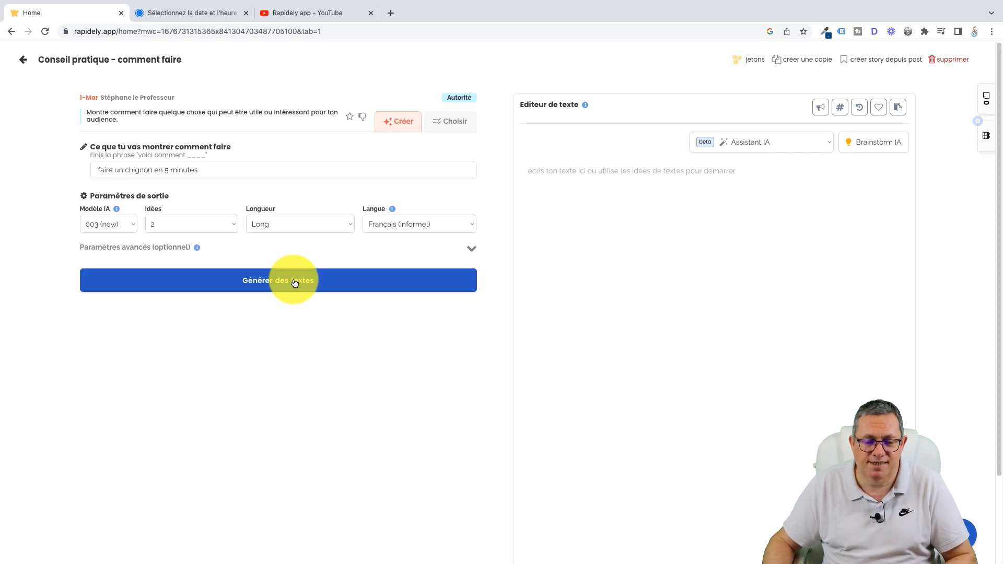
left_click(294, 283)
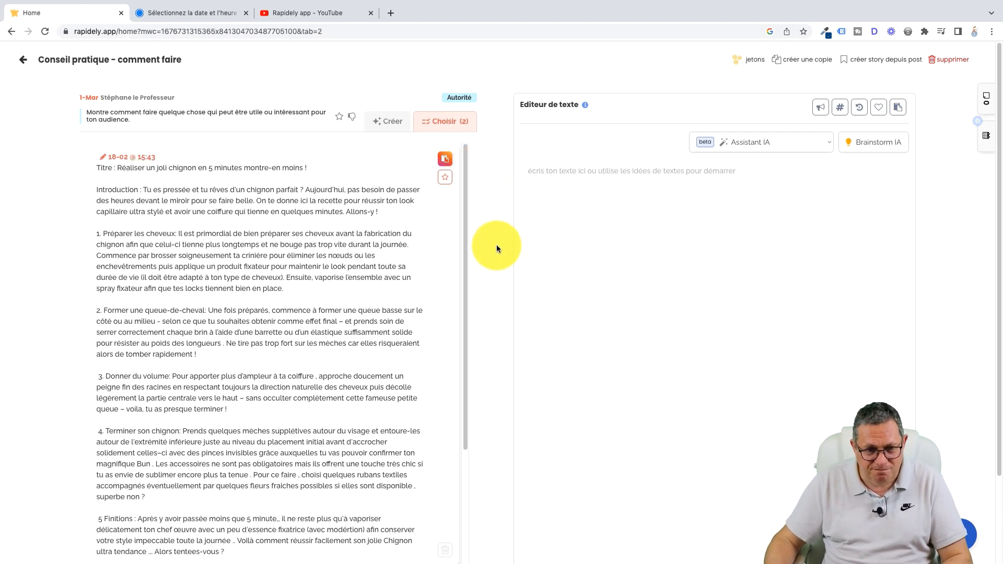
Step: Read through the generated chignon texts, from the introduction to the finishing steps
left_click_drag(465, 196, 471, 250)
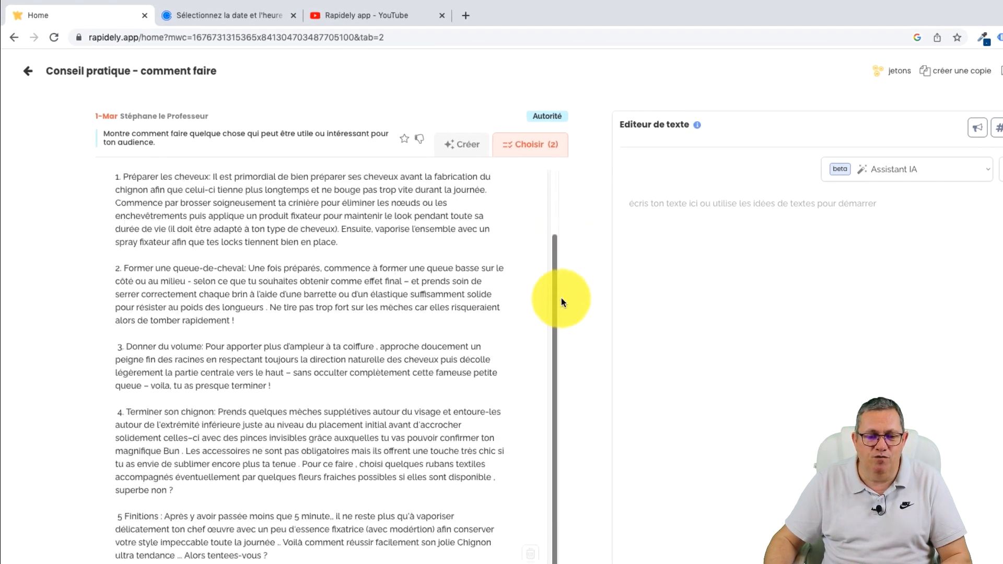
left_click_drag(561, 299, 550, 213)
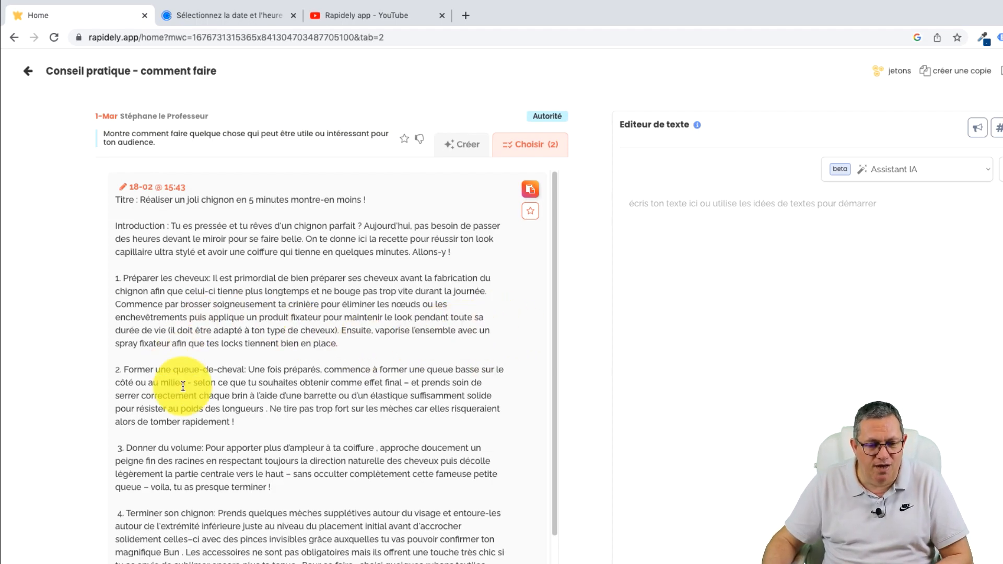
left_click_drag(554, 298, 540, 418)
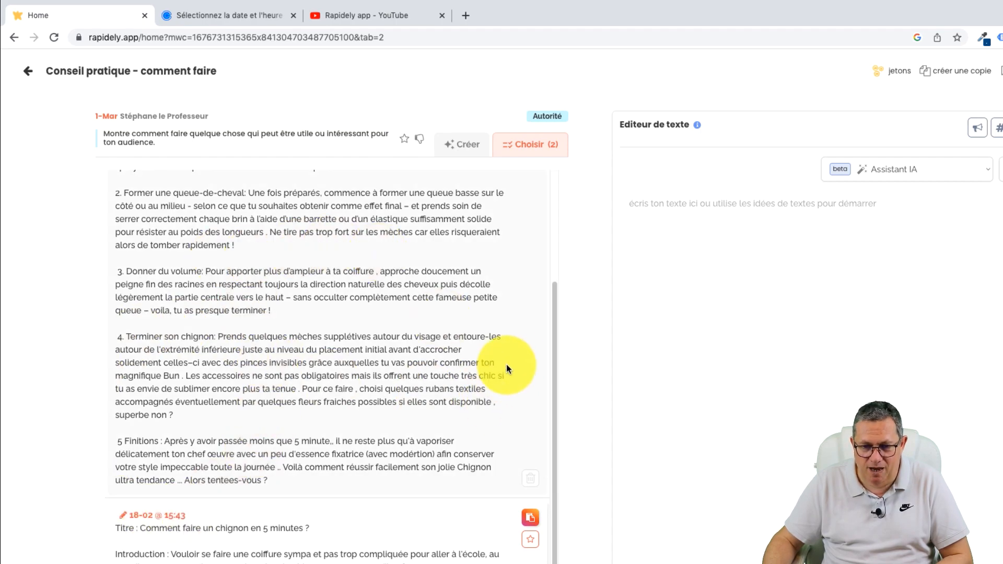
left_click_drag(555, 324, 543, 234)
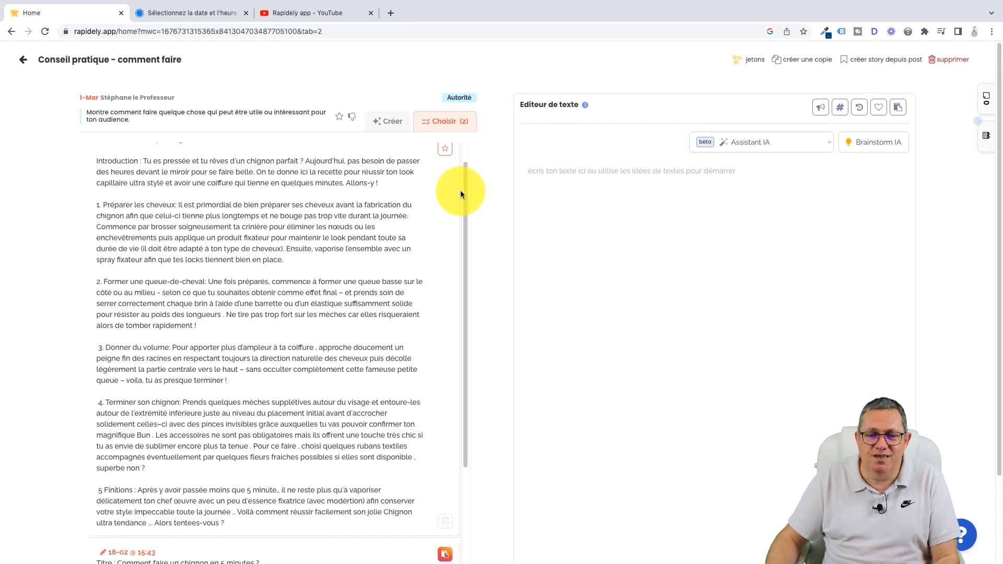
left_click_drag(460, 190, 467, 155)
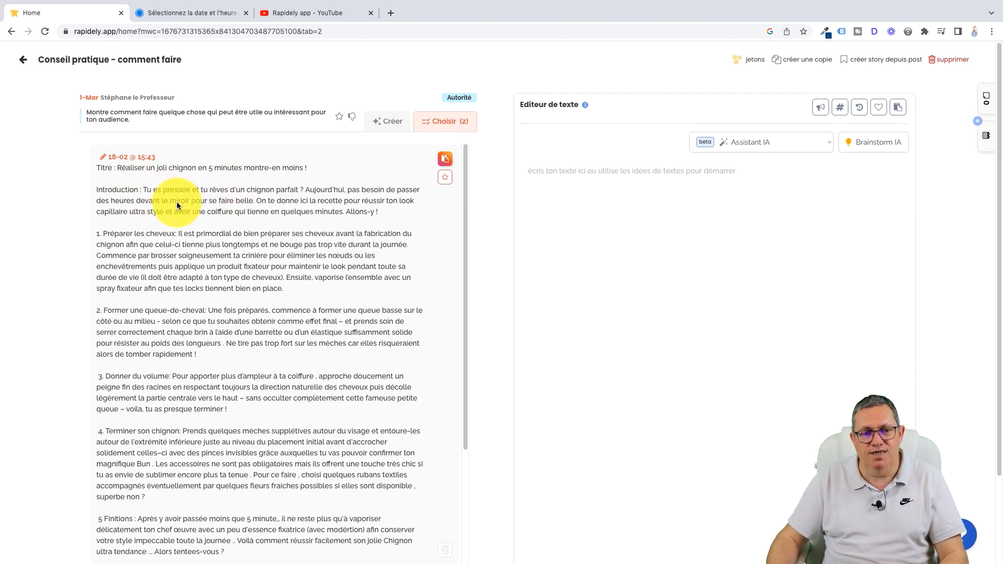
left_click_drag(465, 205, 471, 237)
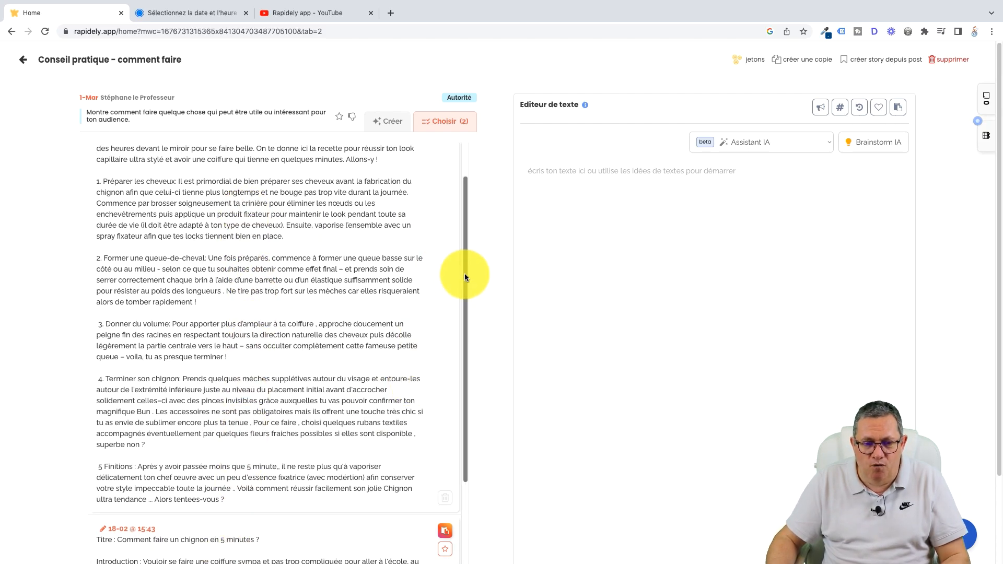
left_click_drag(464, 274, 466, 253)
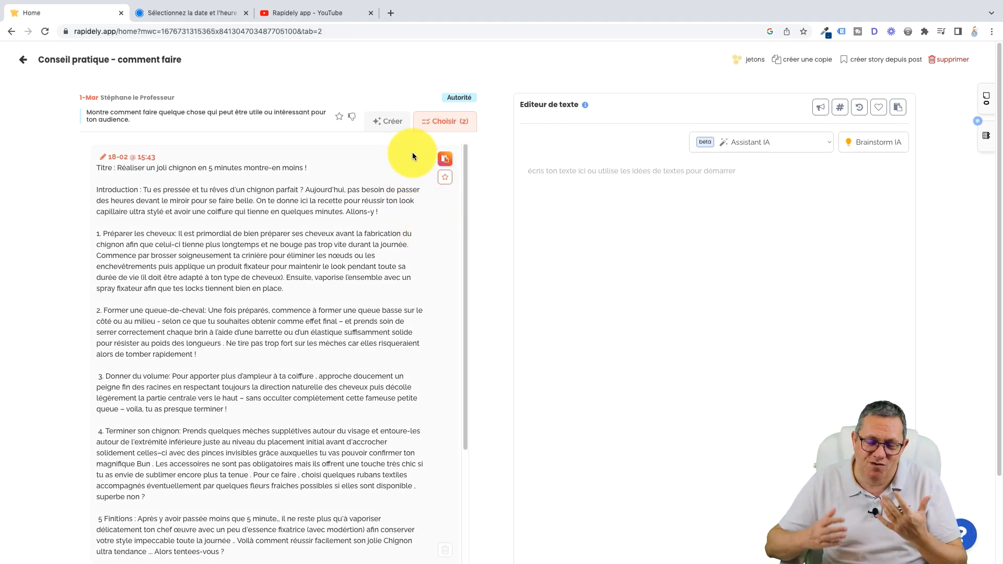
Step: Copy the first generated text, "Réaliser un joli chignon en 5 minutes montre-en moins !", into the text editor and look it over
left_click(445, 159)
scroll(788, 347, "down", 3)
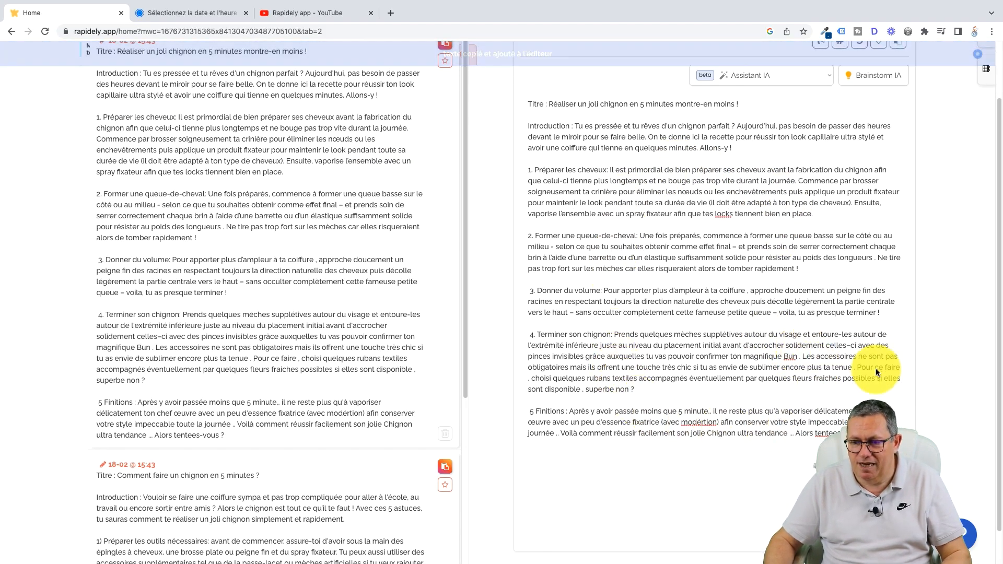
left_click_drag(999, 351, 1000, 303)
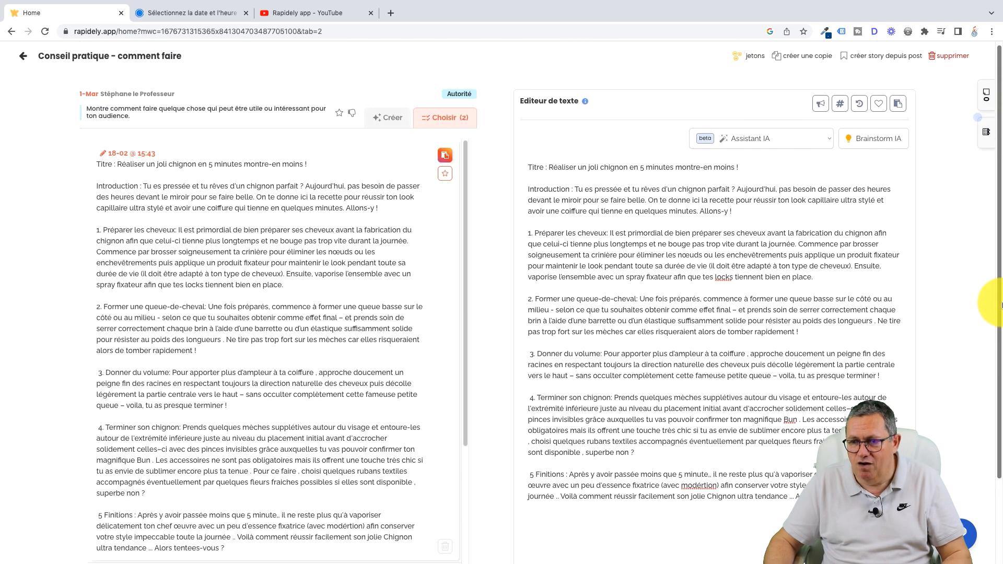
scroll(1000, 303, "down", 3)
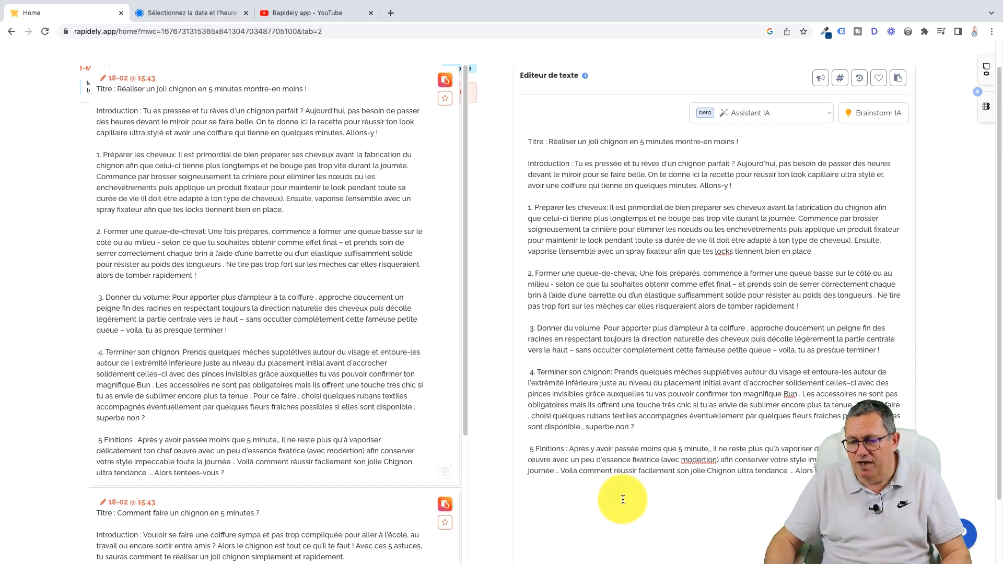
Step: Run the AI assistant's "Corriger la grammaire et l'orthographe" on the whole text in the editor
left_click(872, 470)
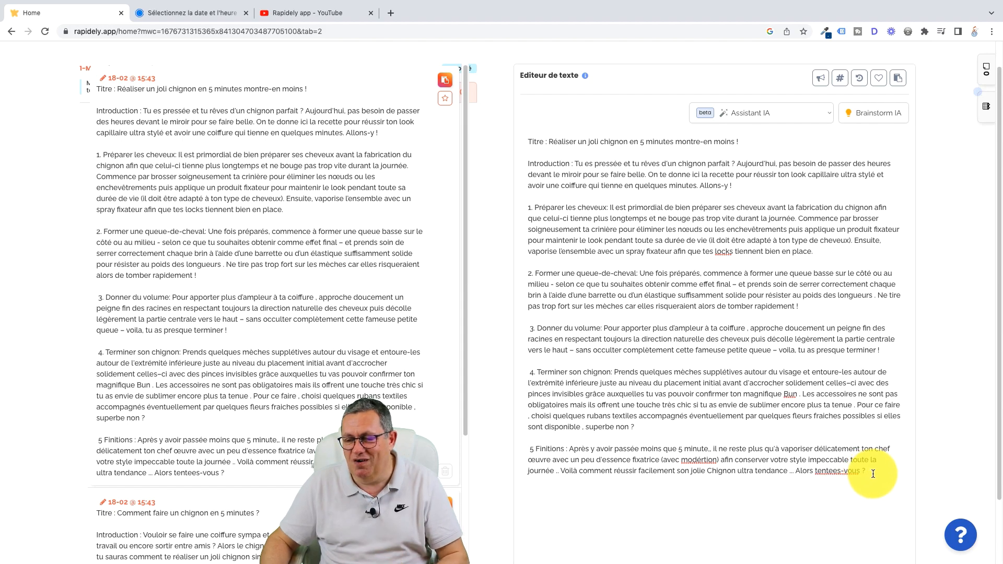
left_click_drag(872, 472, 527, 141)
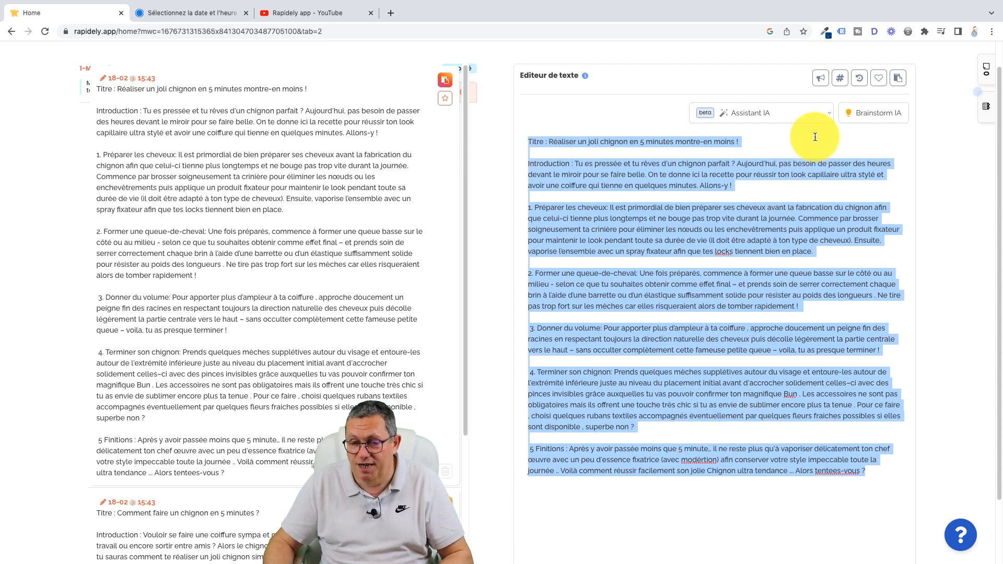
left_click(831, 115)
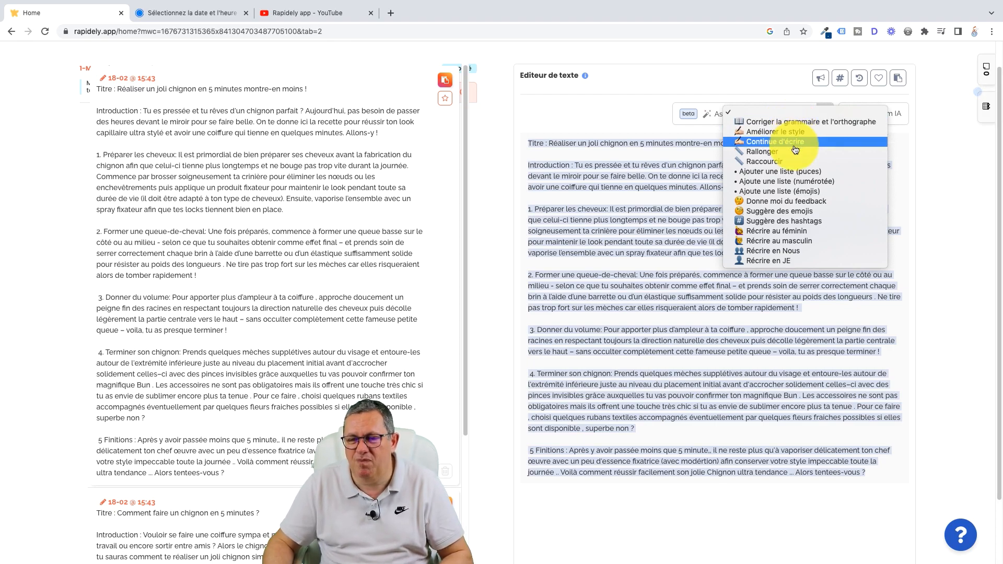
left_click(770, 123)
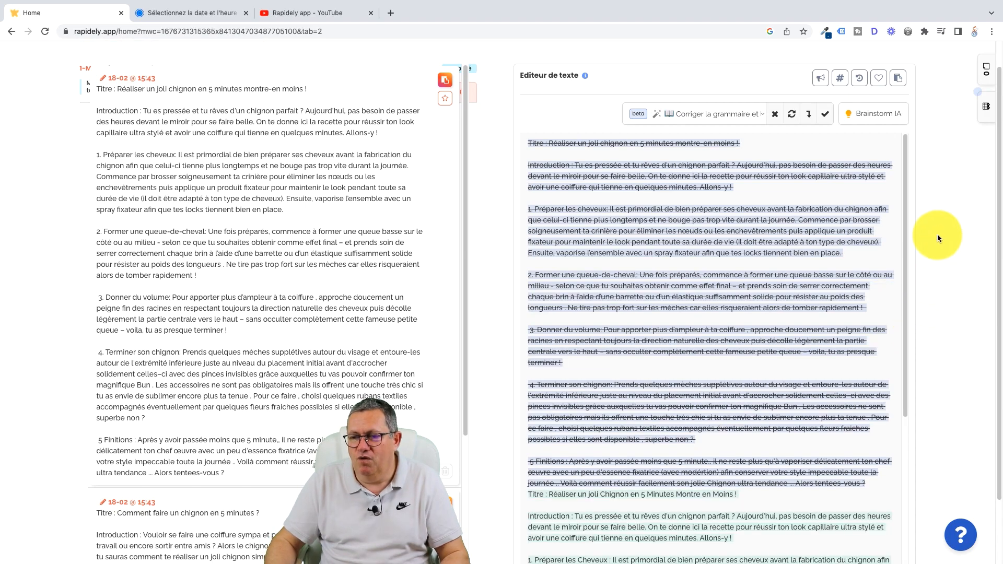
Step: Compare the AI-corrected version with the struck-out original and accept the correction
left_click_drag(904, 167, 907, 363)
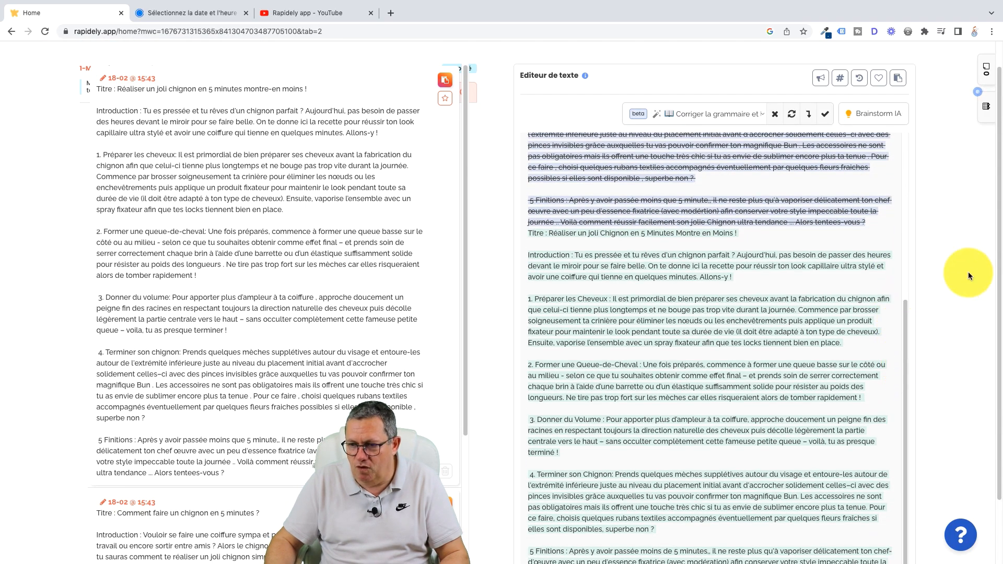
scroll(998, 285, "down", 1)
scroll(999, 285, "down", 1)
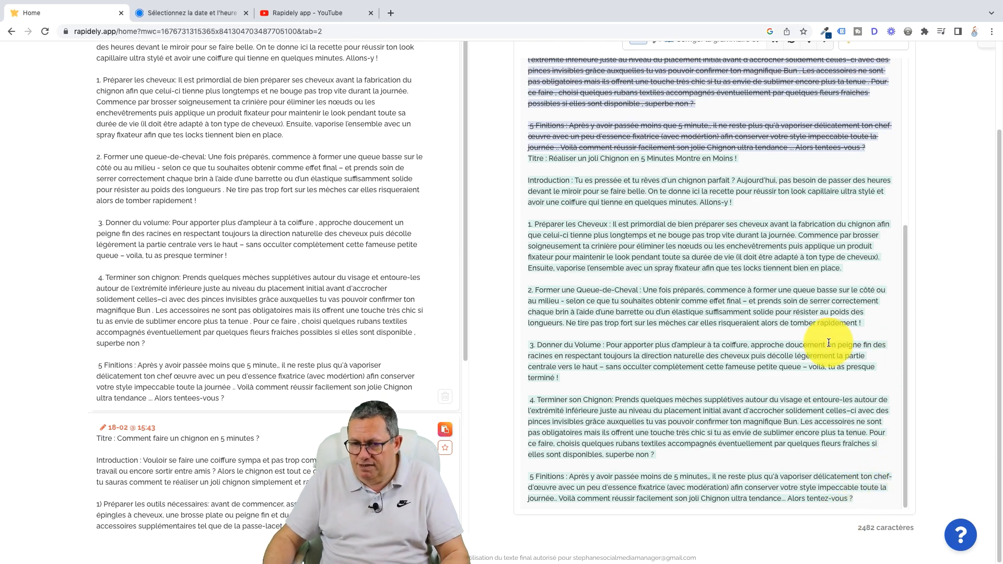
scroll(825, 349, "up", 5)
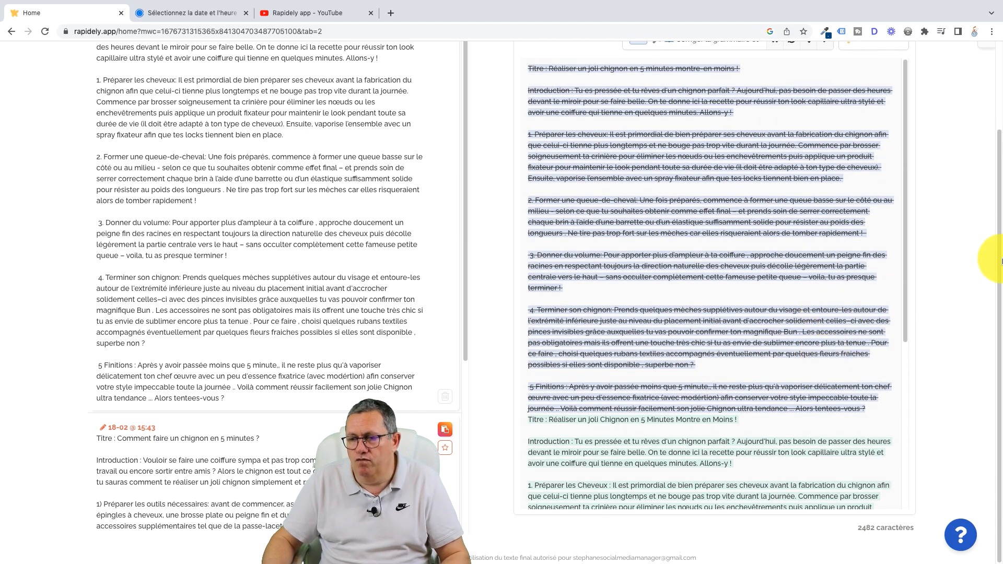
left_click_drag(999, 236, 999, 159)
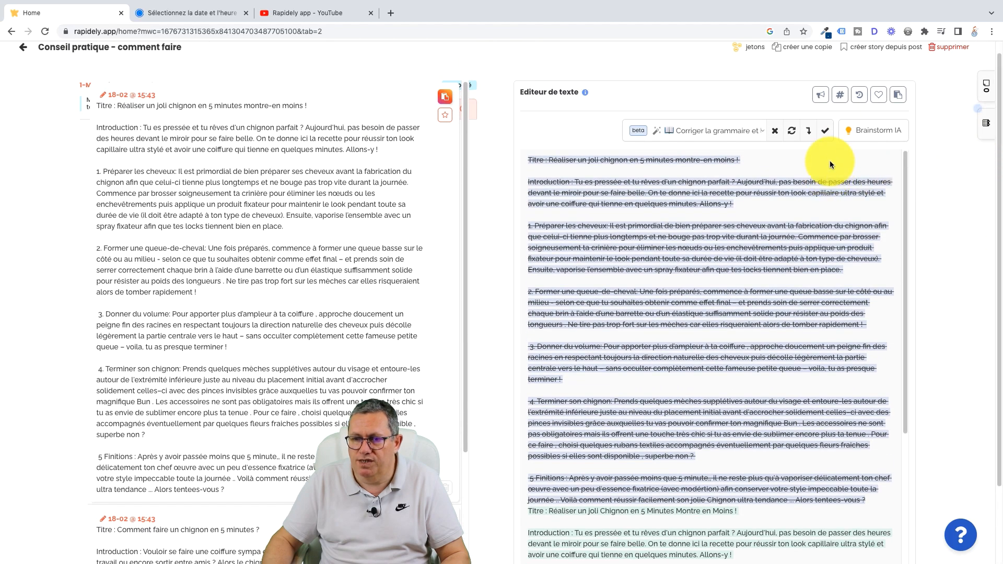
left_click(825, 133)
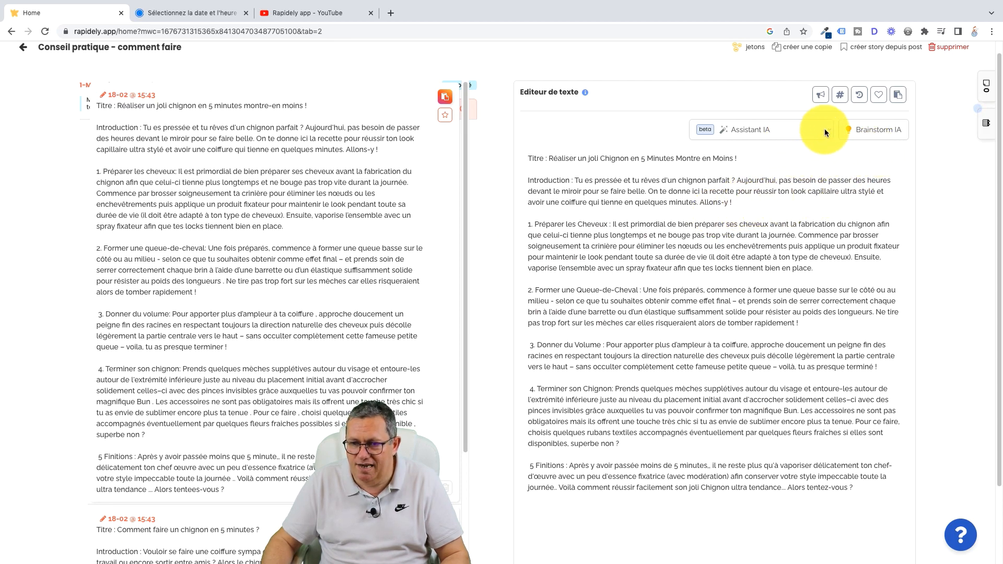
Step: Add AI-suggested emojis to the whole text with "Suggère des emojis", and paste the pink bow emoji before "Donner du Volume"
left_click_drag(529, 158, 859, 494)
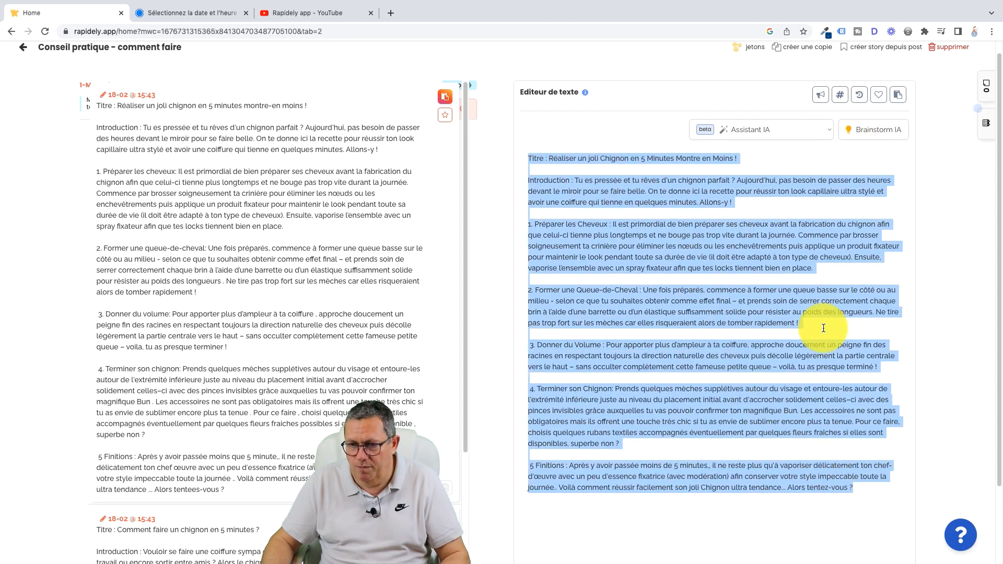
left_click(829, 130)
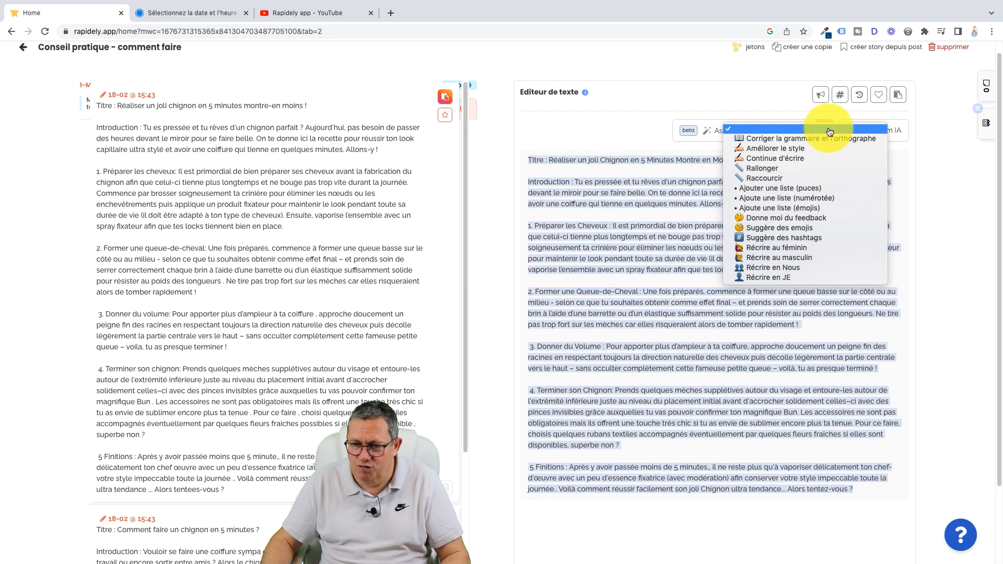
left_click(777, 230)
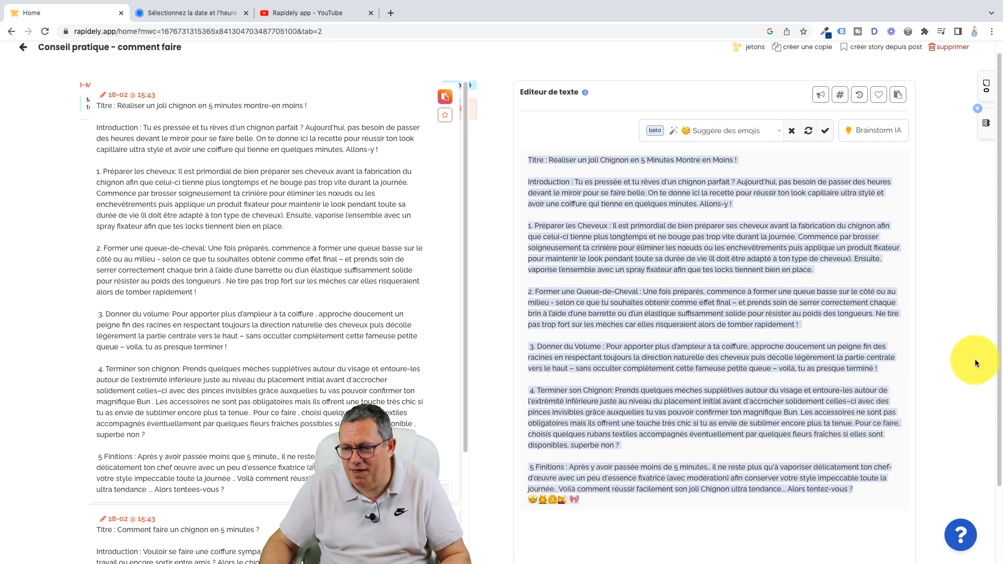
left_click_drag(998, 331, 1001, 410)
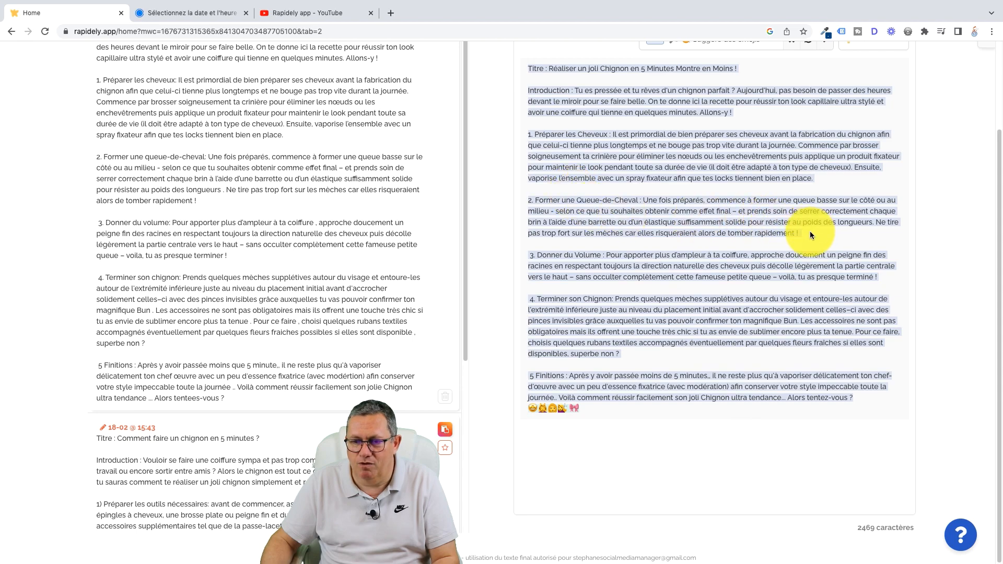
left_click_drag(1000, 239, 999, 131)
left_click(825, 148)
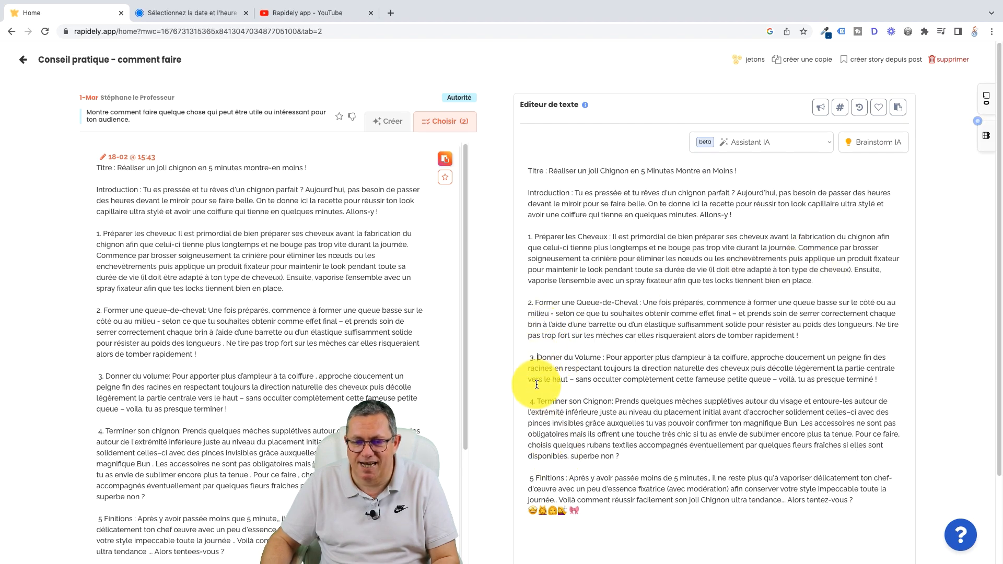
type("🎀")
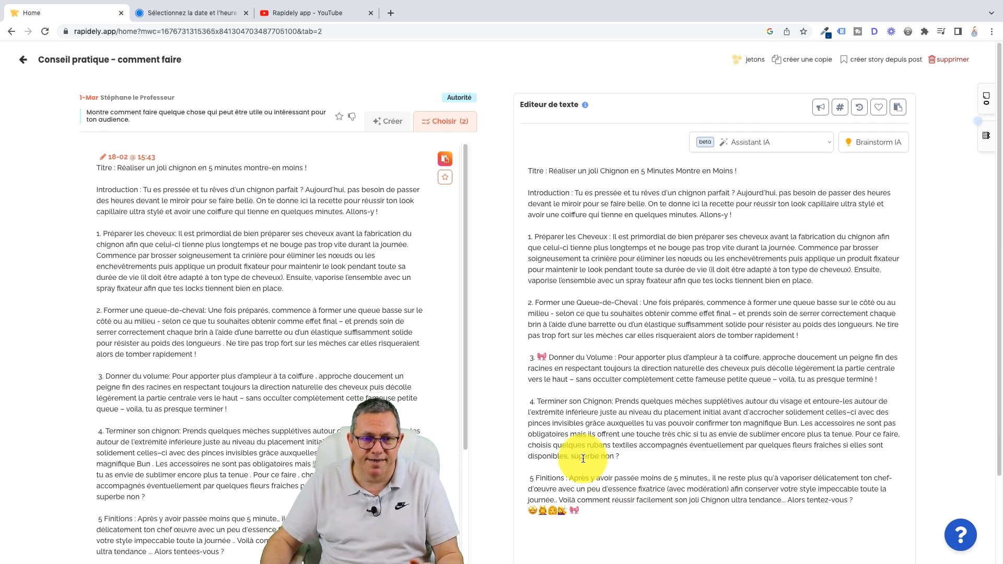
Step: Rename the post "Carrousel chignon rapide"
left_click(198, 63)
left_click_drag(190, 60, 2, 59)
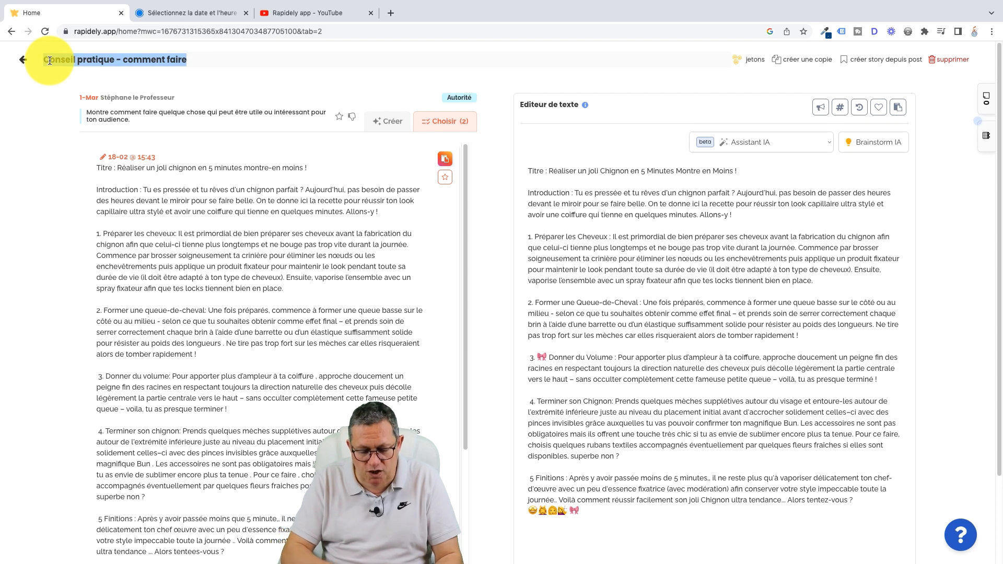
type("Carrousel chignon rapide")
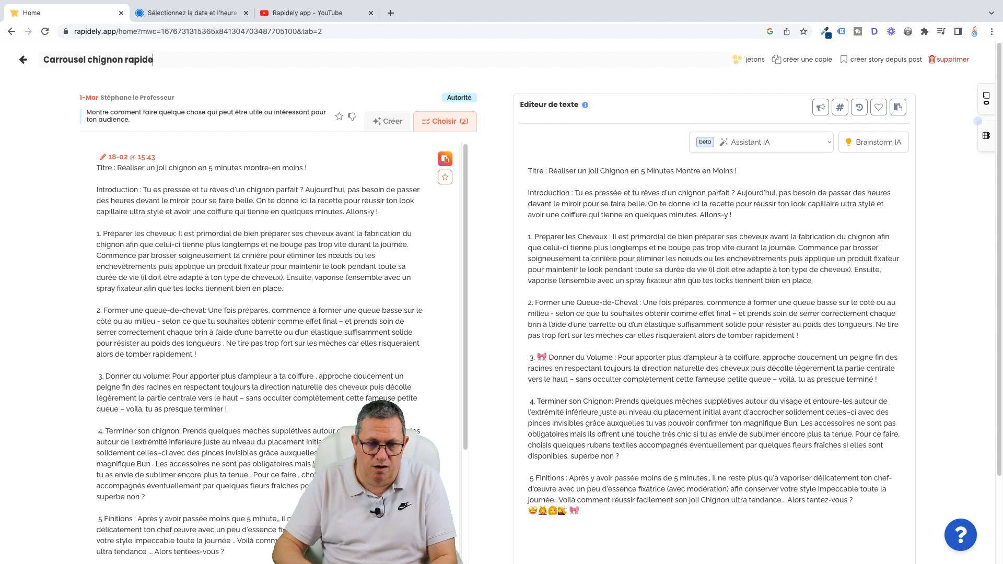
left_click(55, 125)
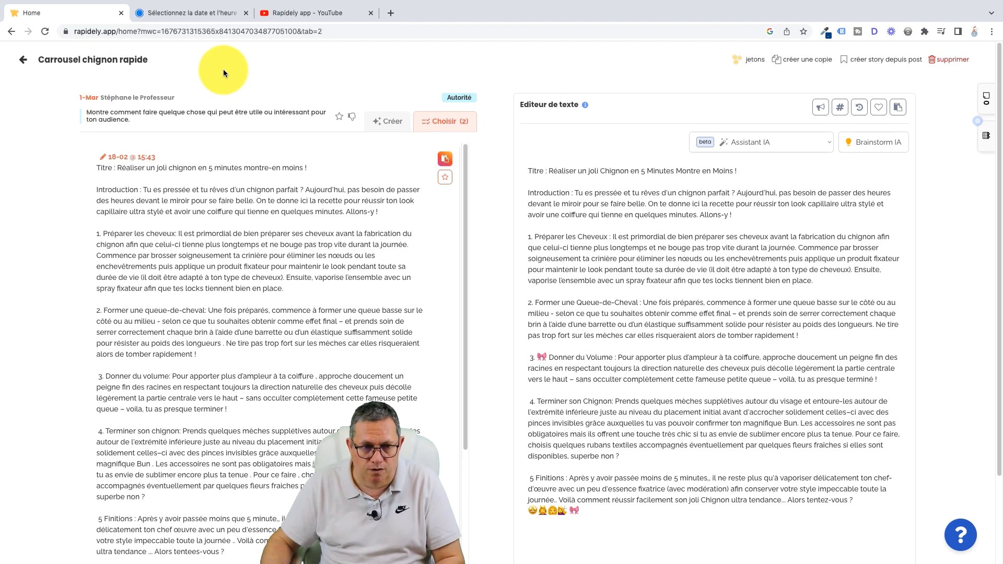
Step: Leave the post for the post ideas page and advance the planning to the week starting 25 Février
left_click(24, 61)
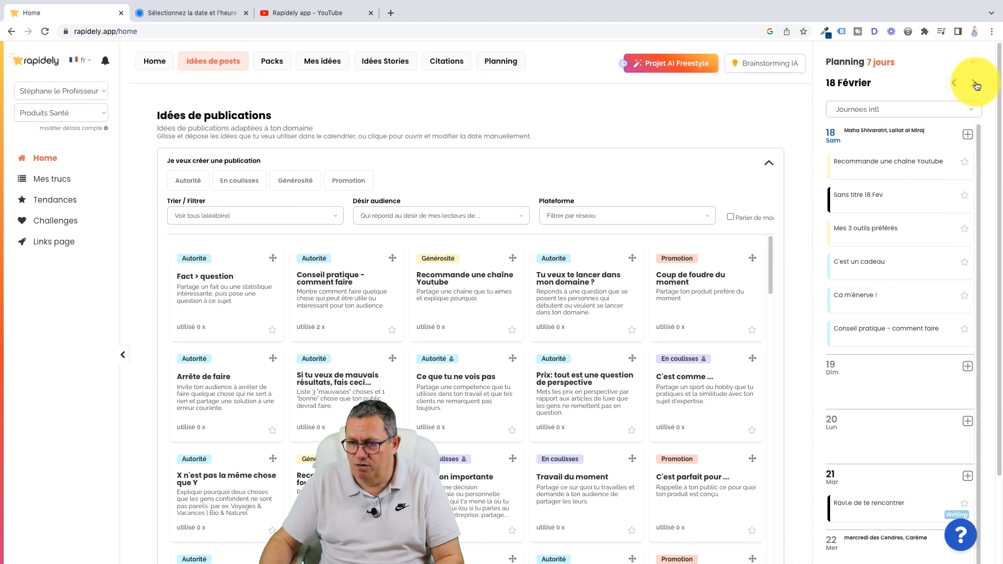
scroll(960, 277, "down", 1)
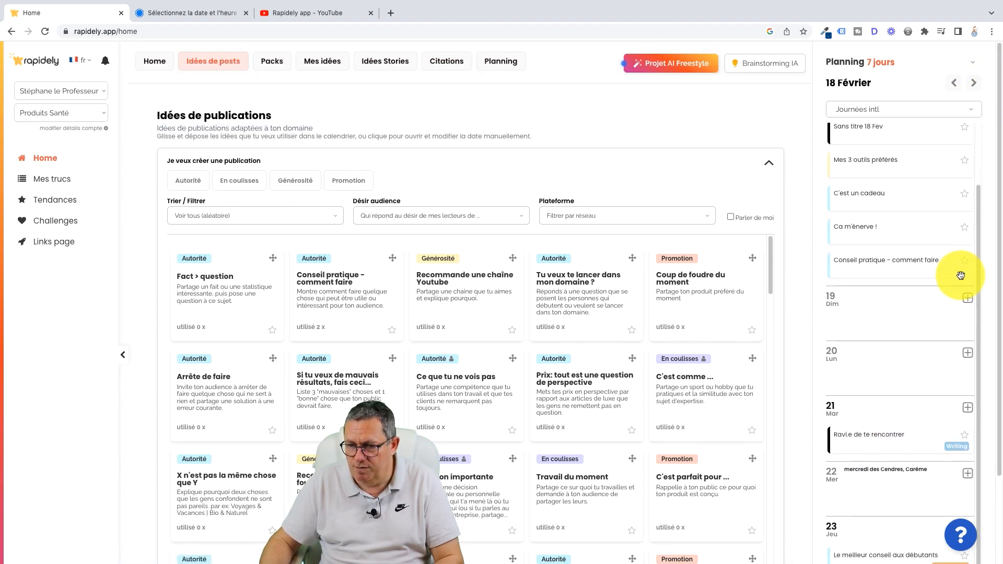
left_click(973, 84)
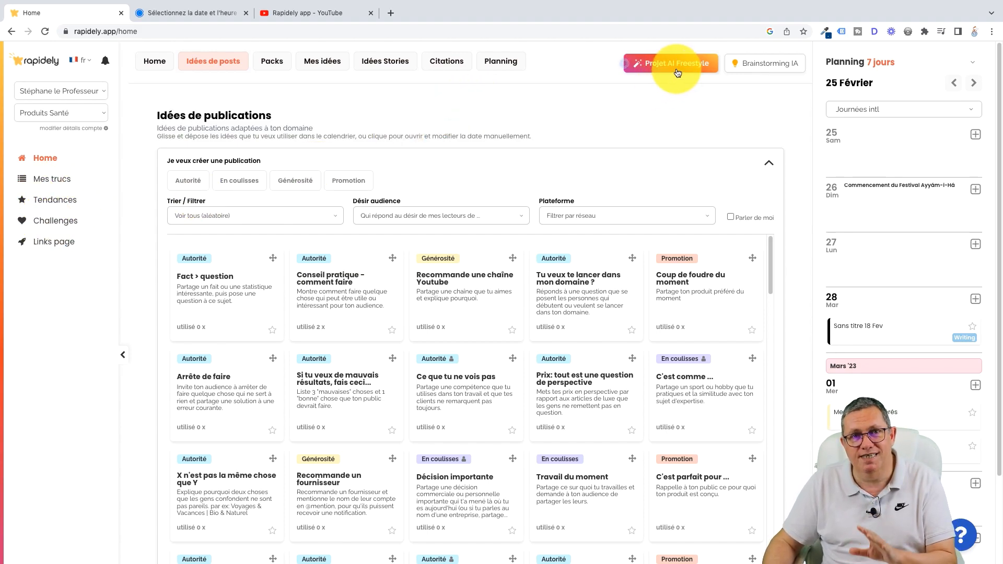
Step: Open the "Dévoile toi" challenge from the Challenge Zone and look through its presentation page down to the frequently asked questions
left_click(58, 226)
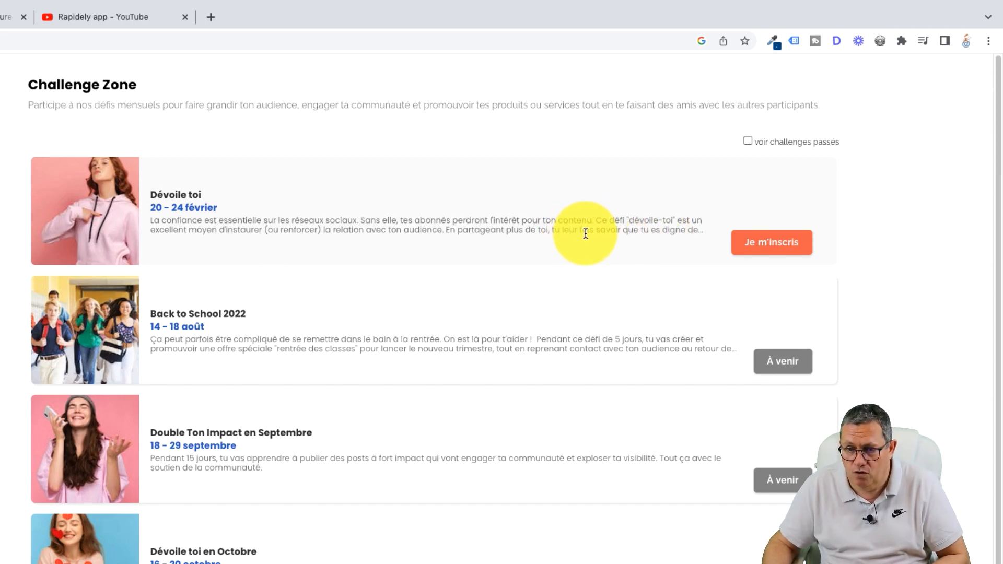
left_click(777, 243)
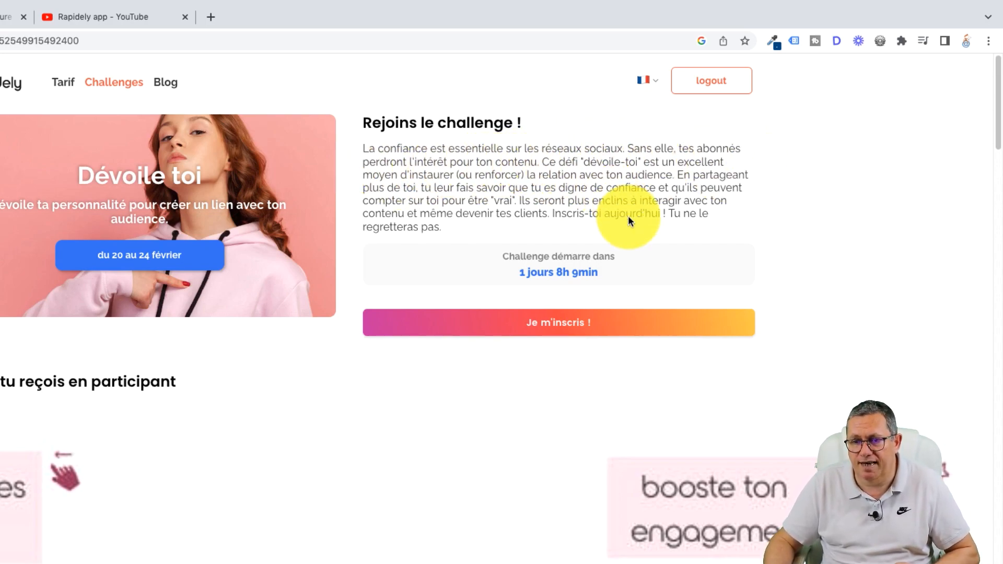
left_click(668, 314)
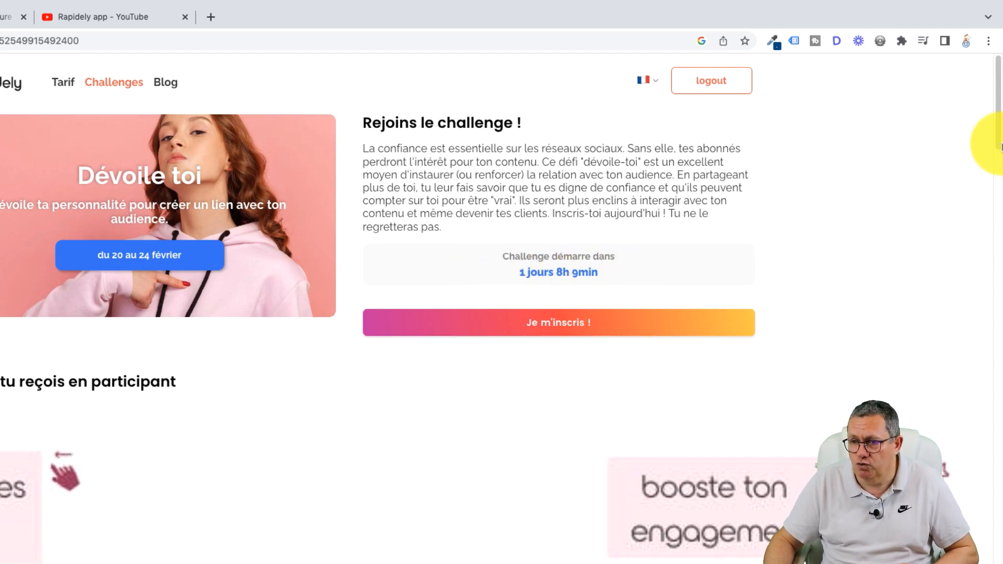
scroll(999, 134, "down", 3)
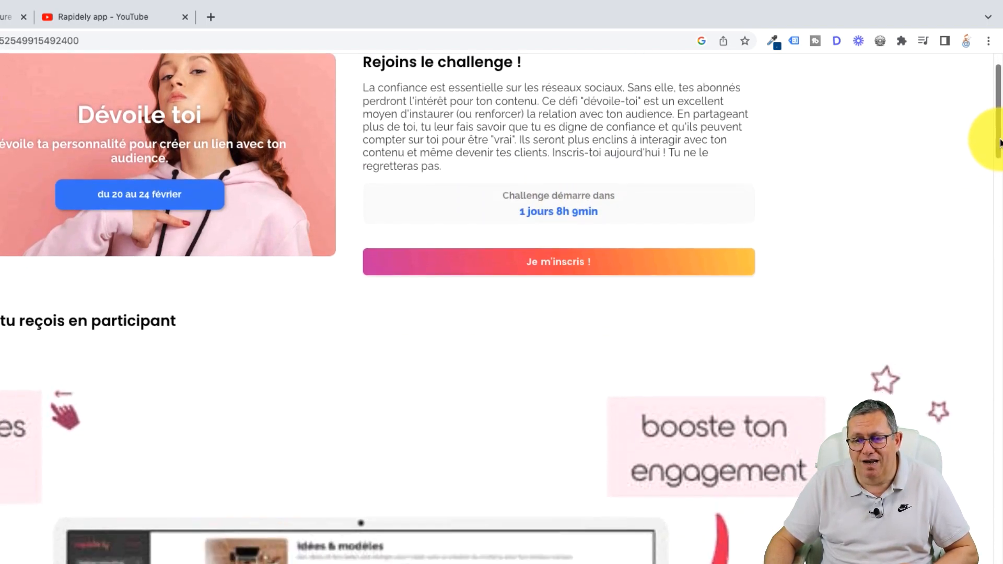
scroll(1000, 134, "up", 3)
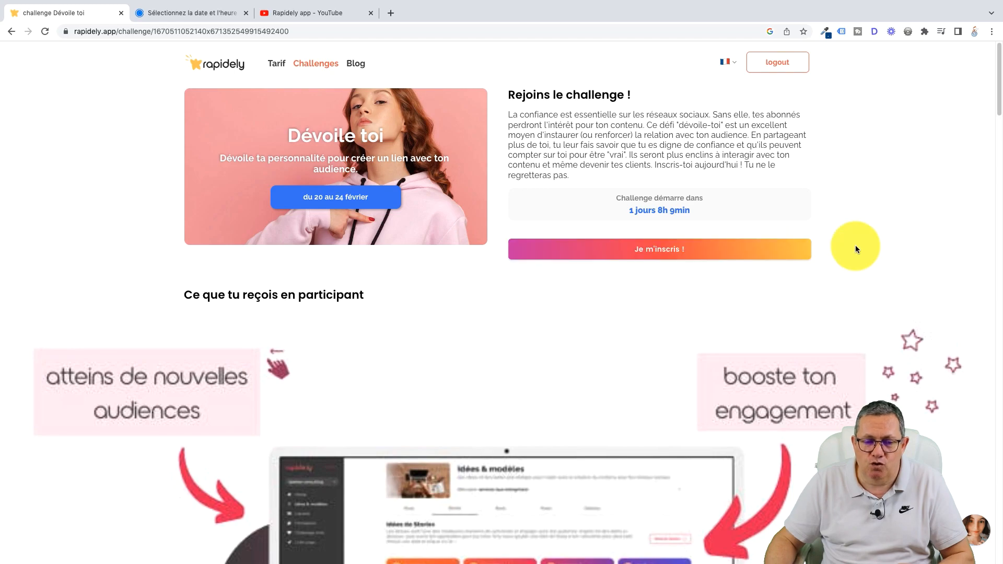
left_click_drag(998, 101, 986, 346)
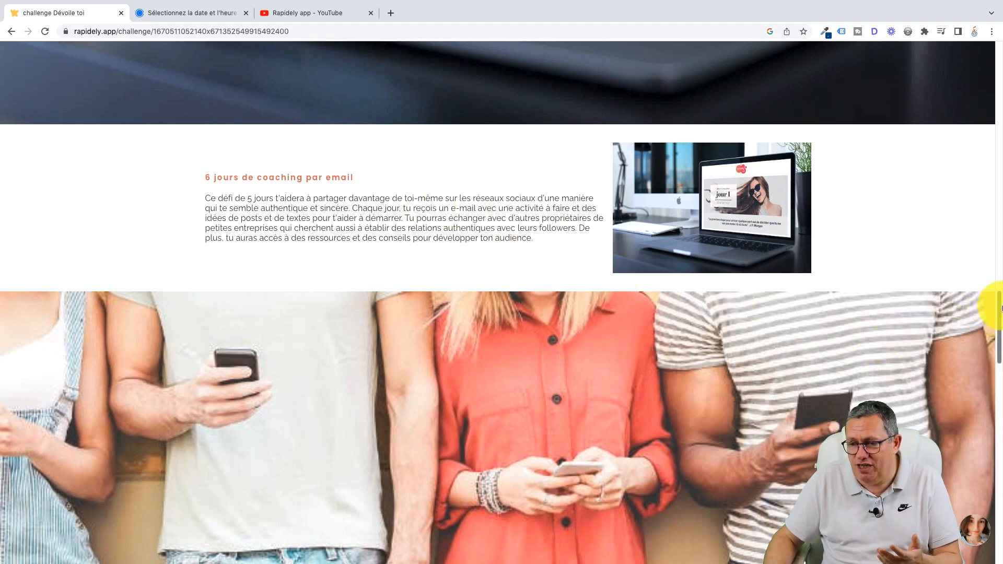
left_click_drag(1000, 311, 1001, 440)
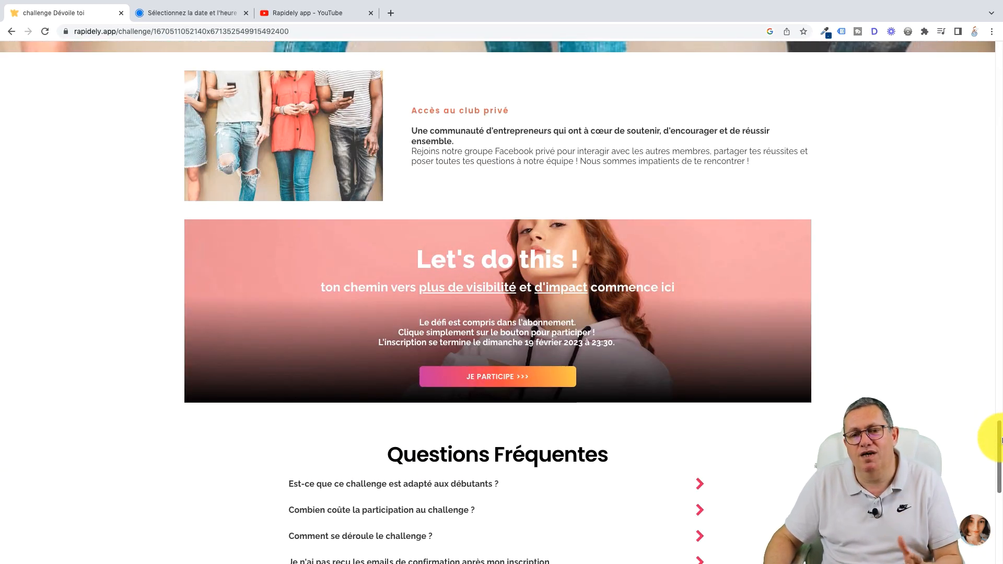
left_click_drag(1000, 441, 994, 57)
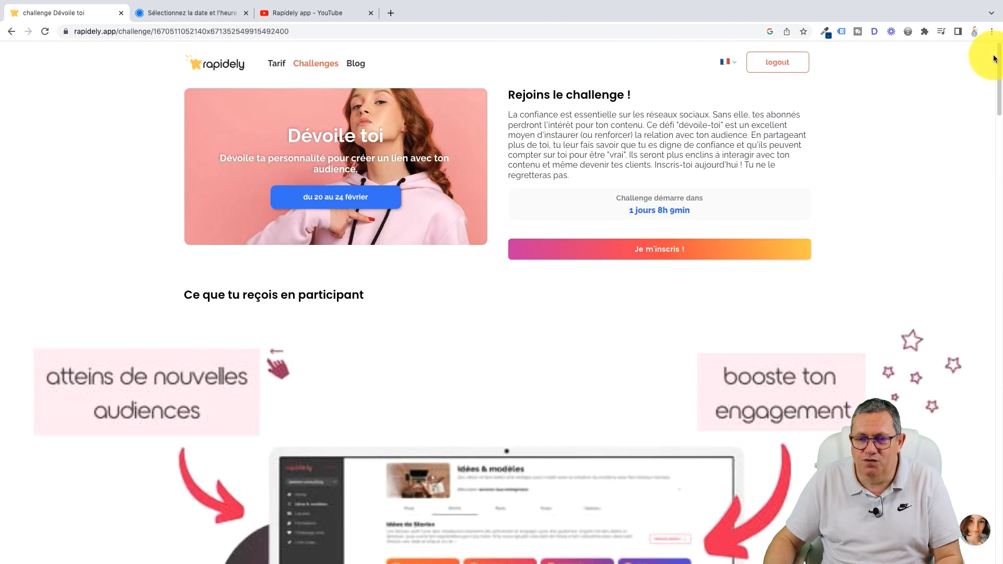
Step: Sign up for the "Dévoile toi" challenge and open its challenge zone page
left_click(659, 250)
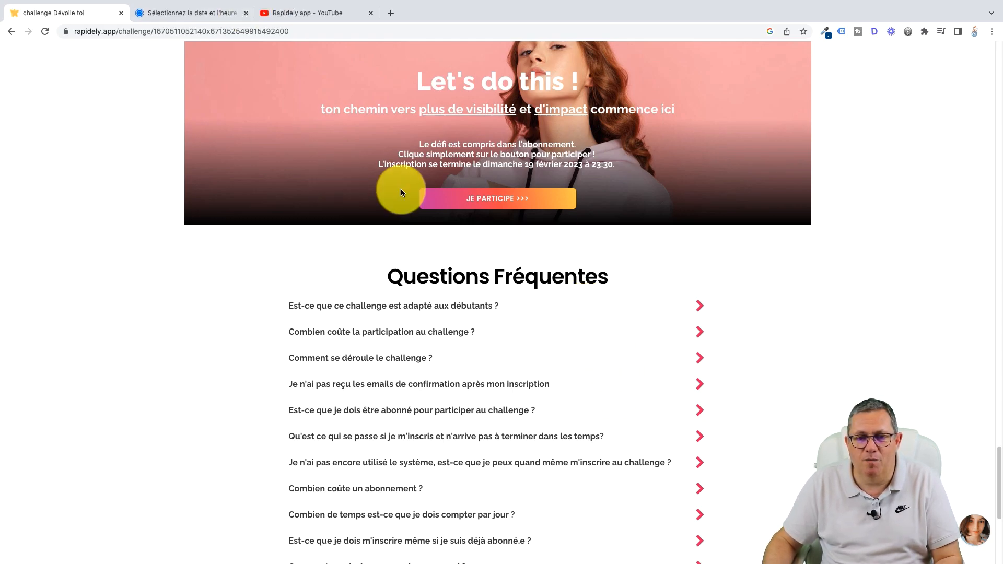
left_click(508, 202)
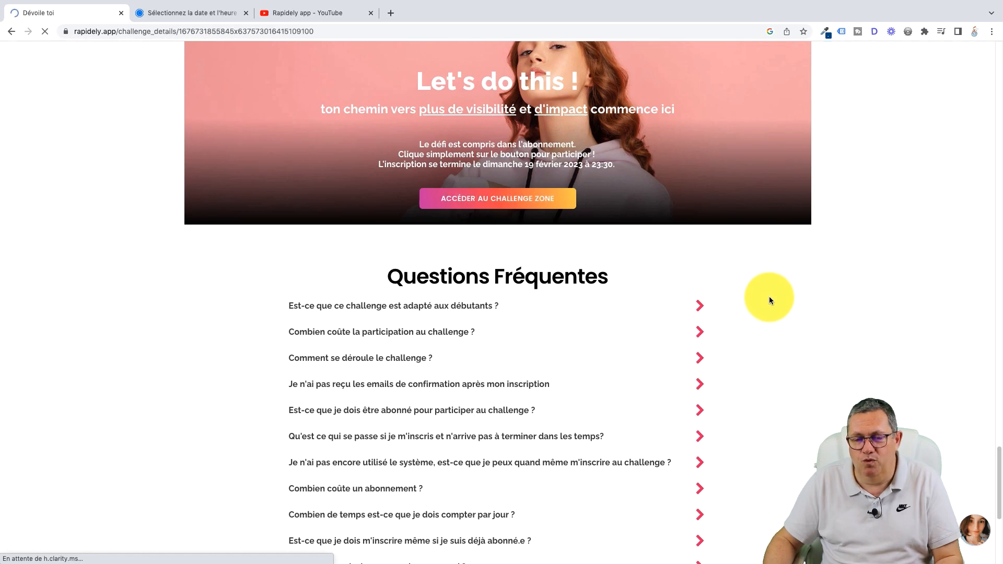
left_click(499, 199)
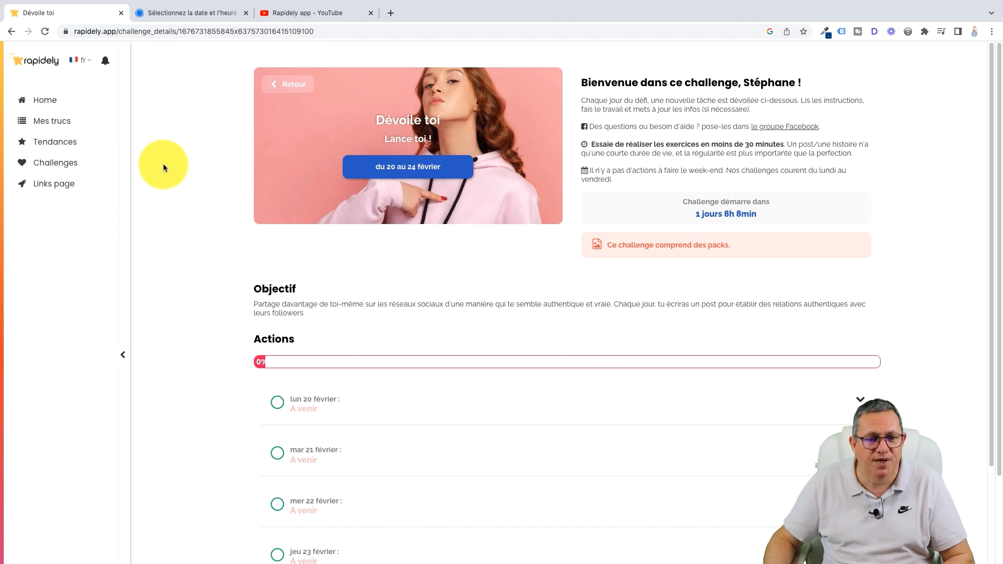
Step: Return to the home page, start a new freestyle AI project and set its objective to Autorité
left_click(49, 107)
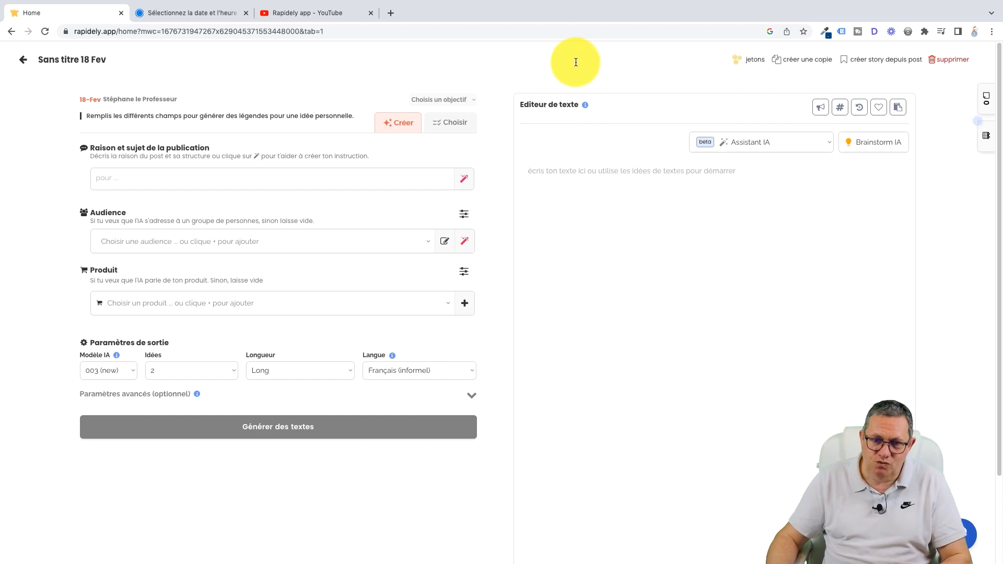
left_click(462, 99)
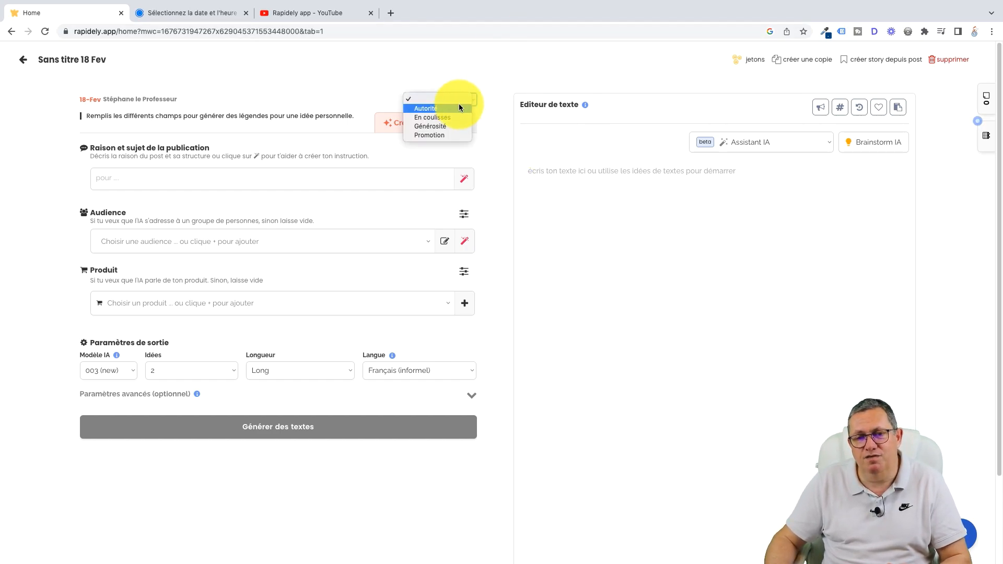
left_click(456, 107)
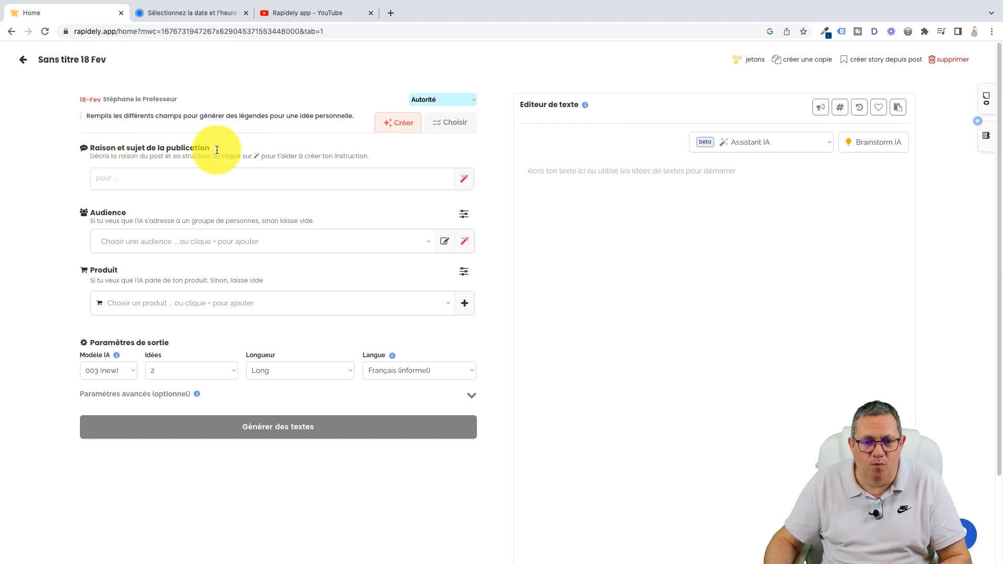
Step: In the instruction creation assistant, set the intention to "partager des astuces" and the subject to "pour avoir des cheveux moins gras"
left_click(465, 183)
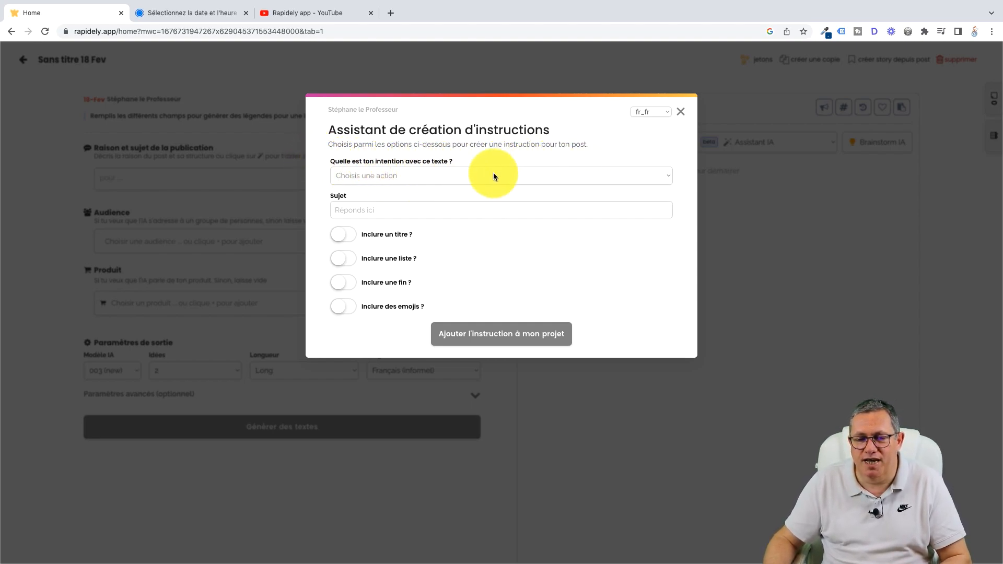
left_click(667, 180)
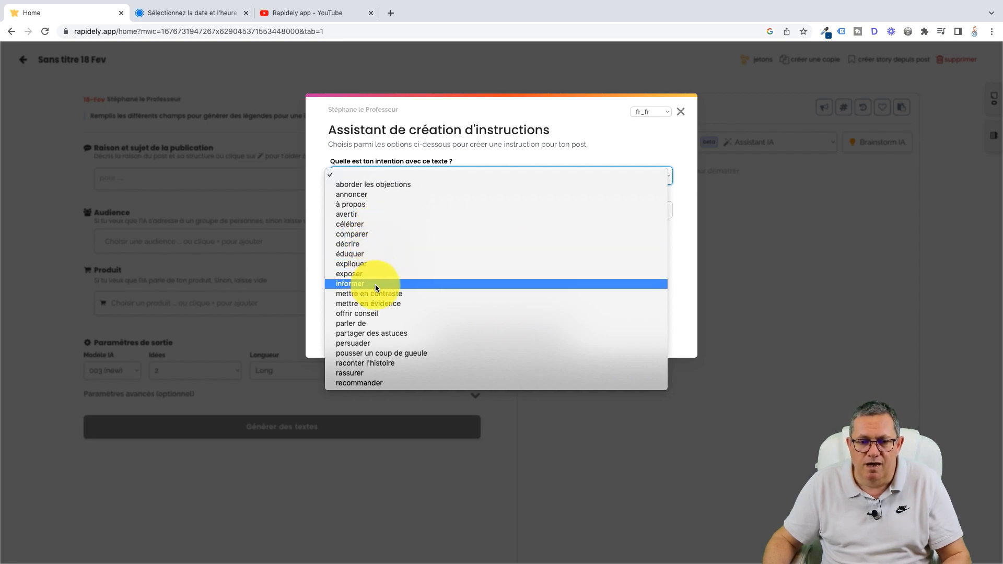
left_click(372, 335)
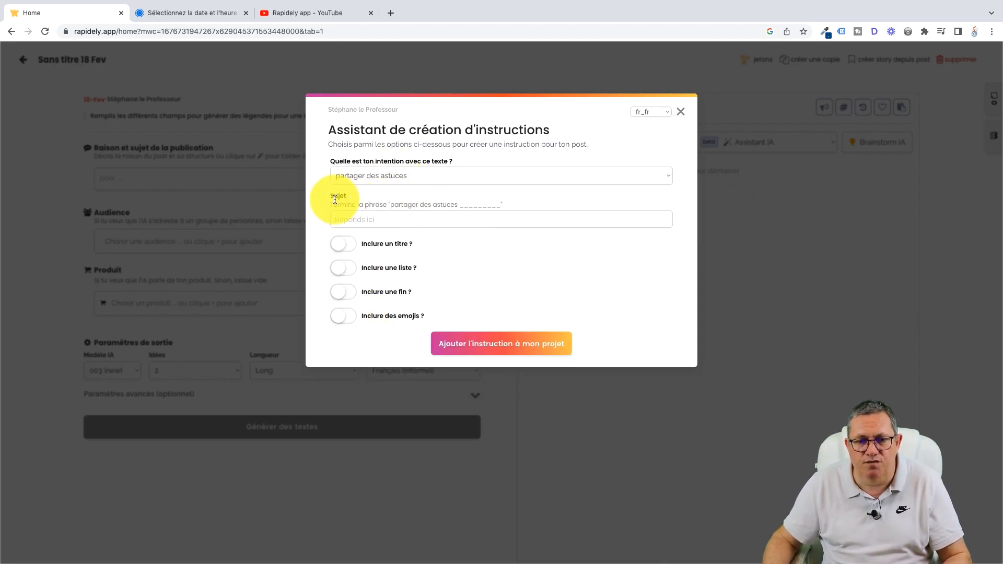
left_click(371, 218)
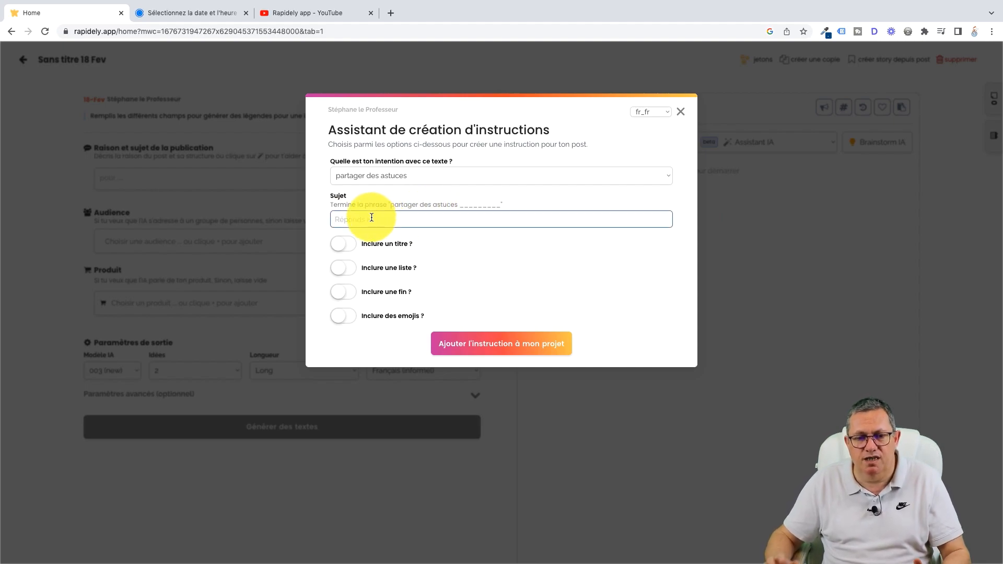
type("pou")
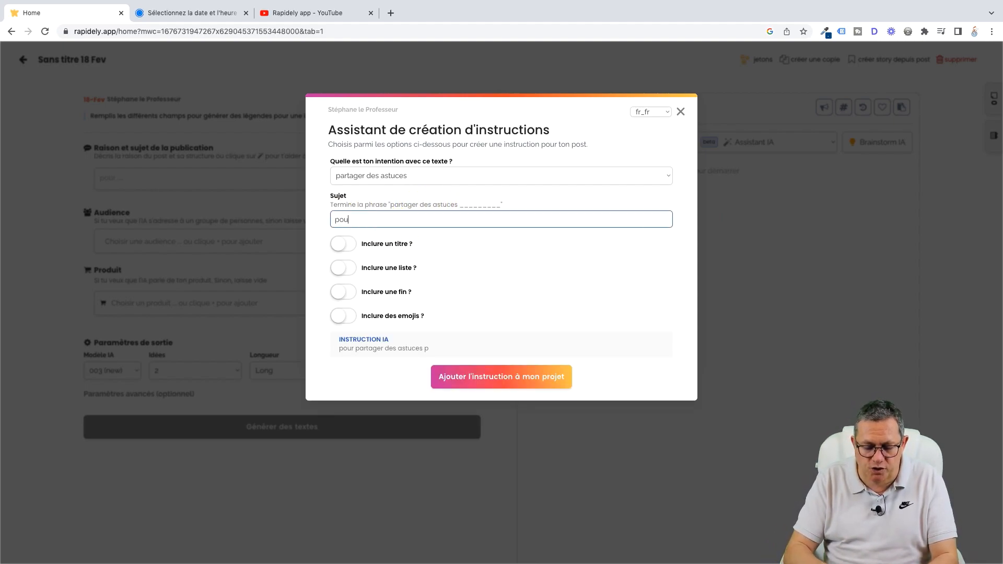
type("r avoir d")
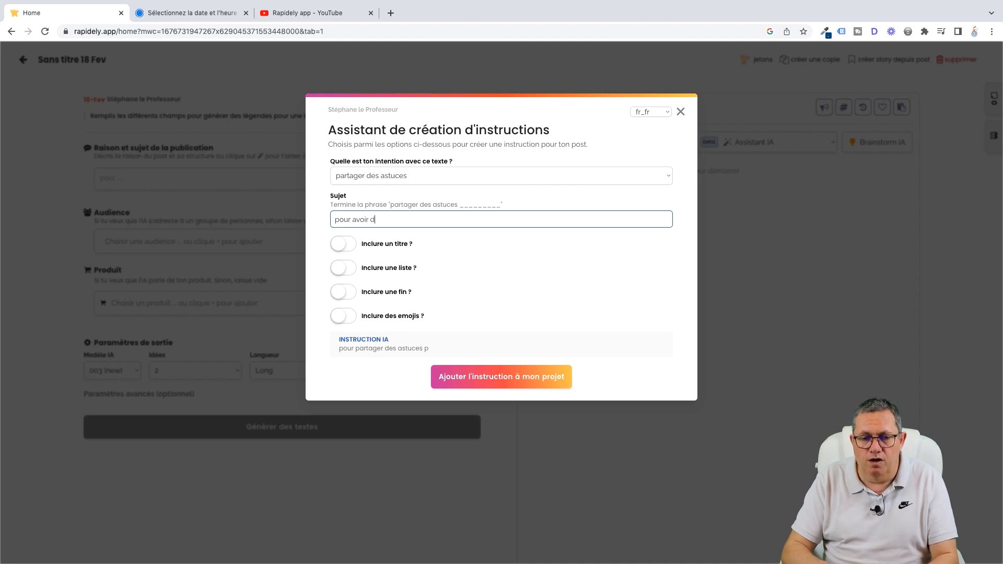
type("es cheveu")
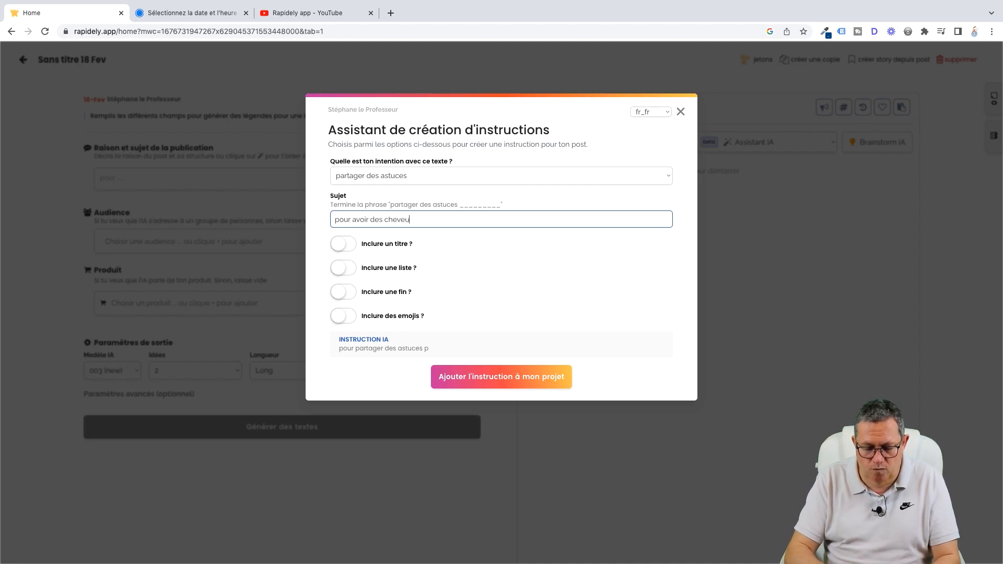
type("x moins gras")
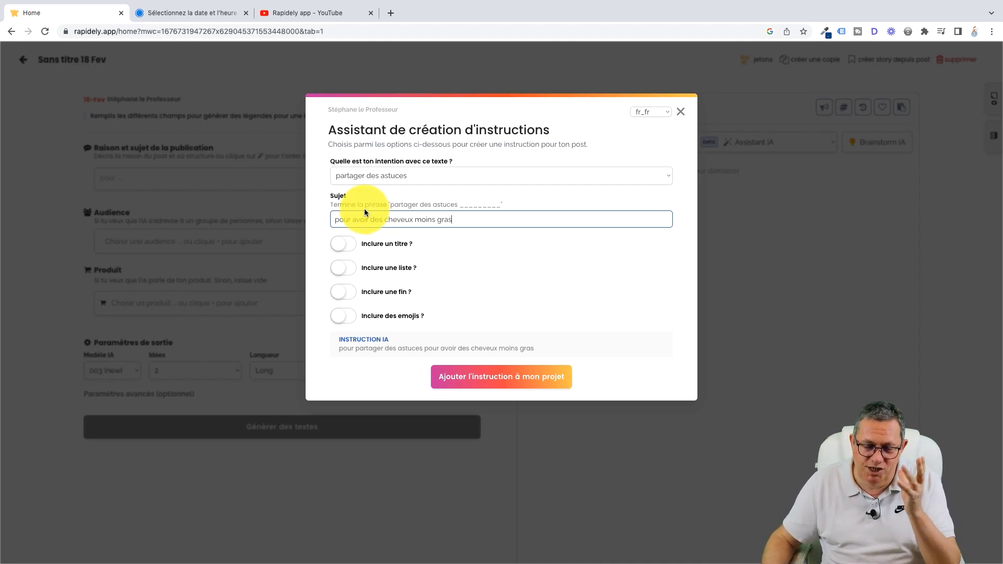
Step: Include a title in the instruction, using the "solution" format
left_click(350, 247)
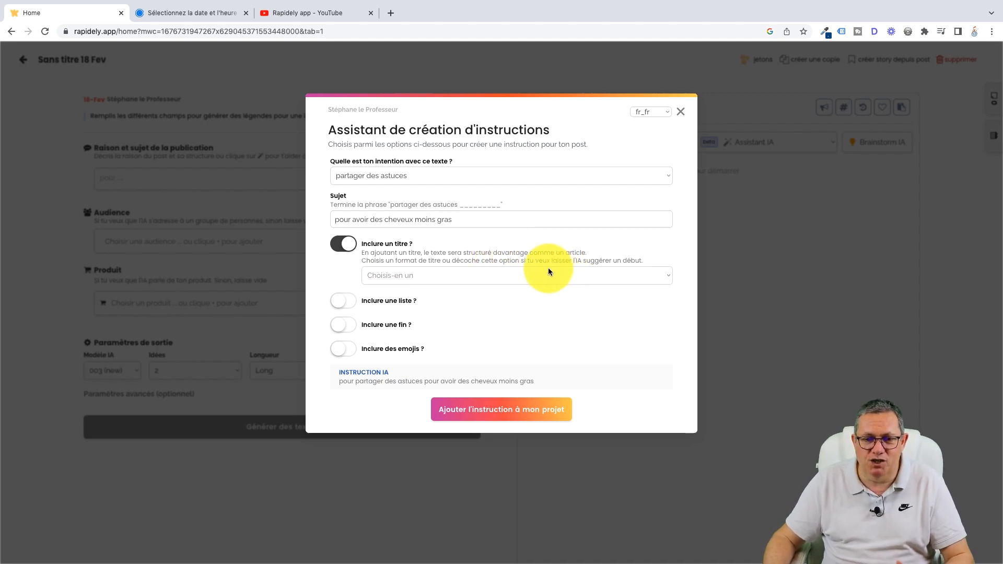
left_click(647, 277)
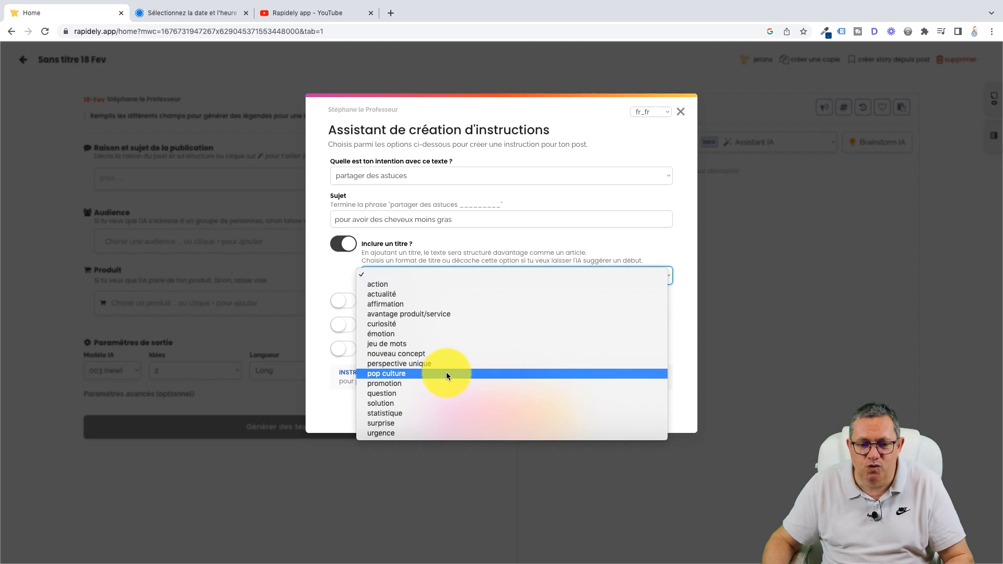
left_click(395, 403)
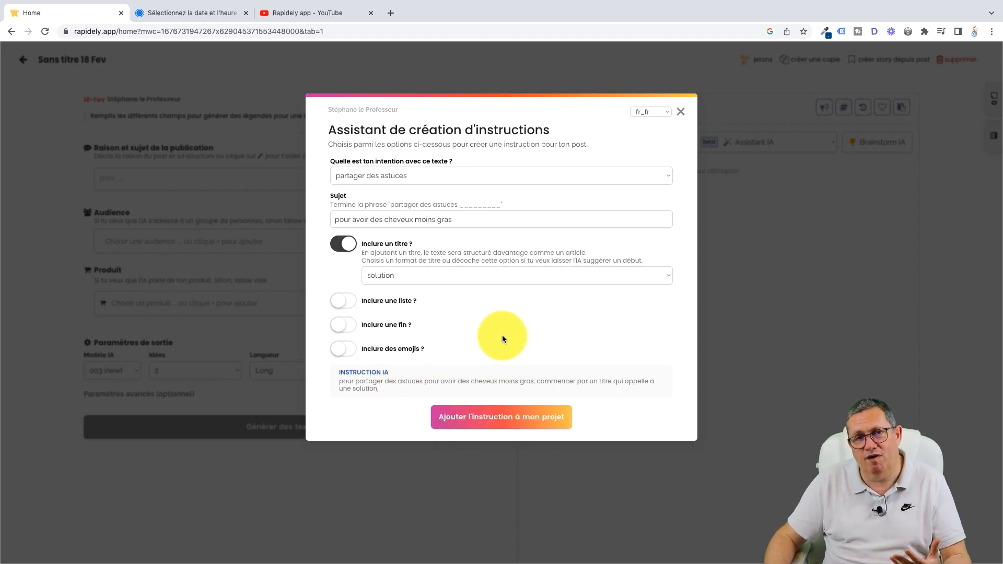
Step: Include a list in the instruction, of type "à puces (émojis)" and style "détaillée"
left_click(353, 305)
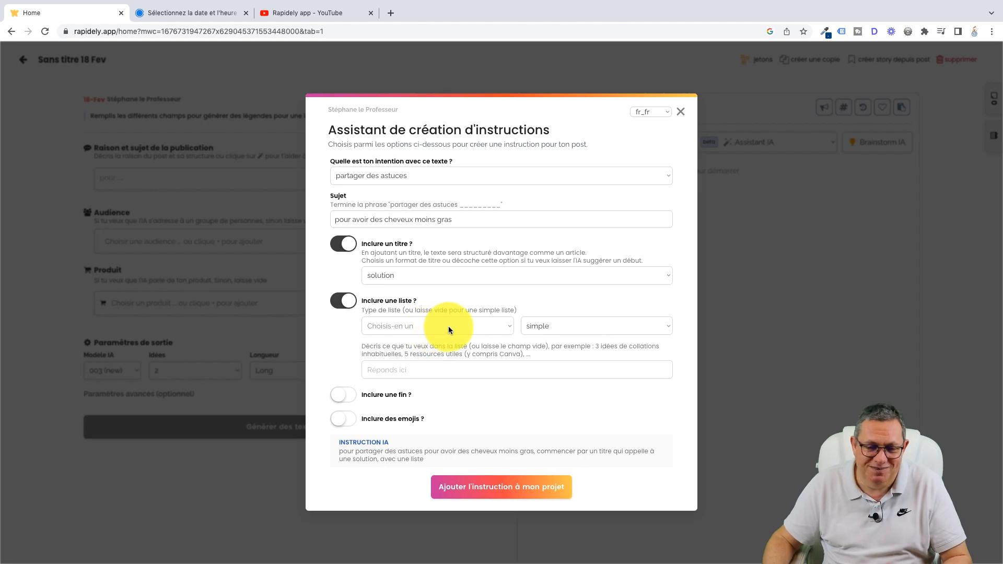
left_click(498, 329)
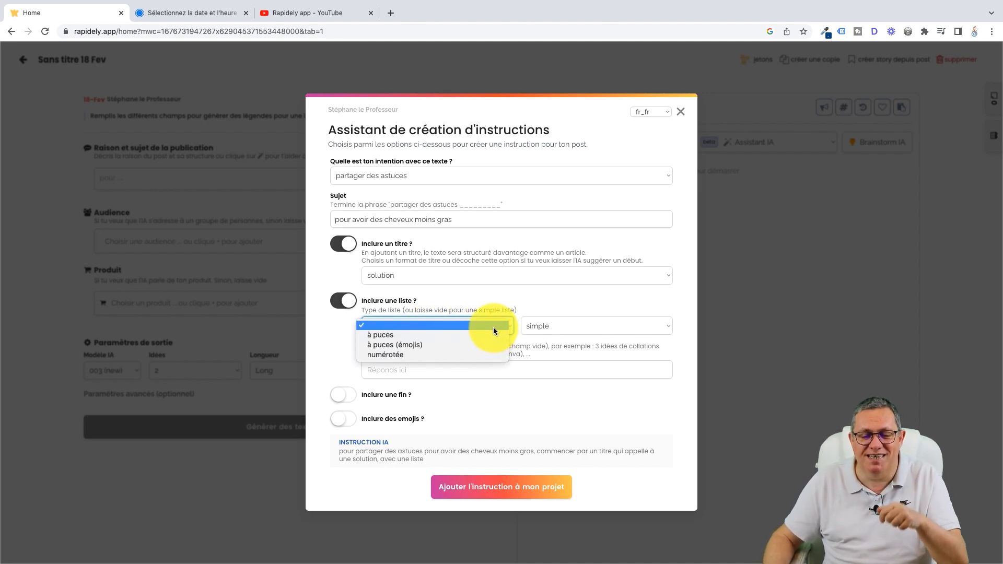
left_click(469, 343)
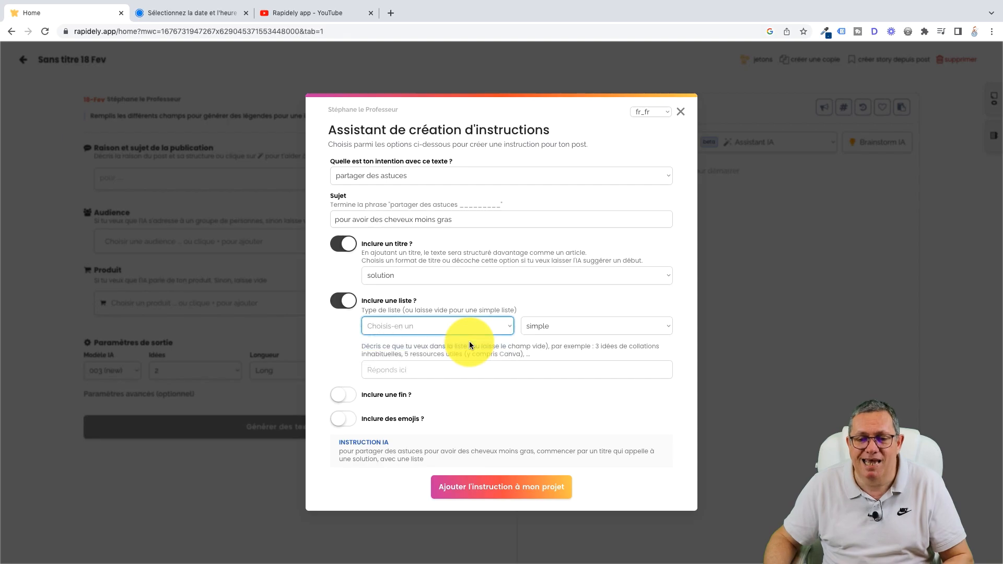
left_click(564, 327)
left_click(560, 336)
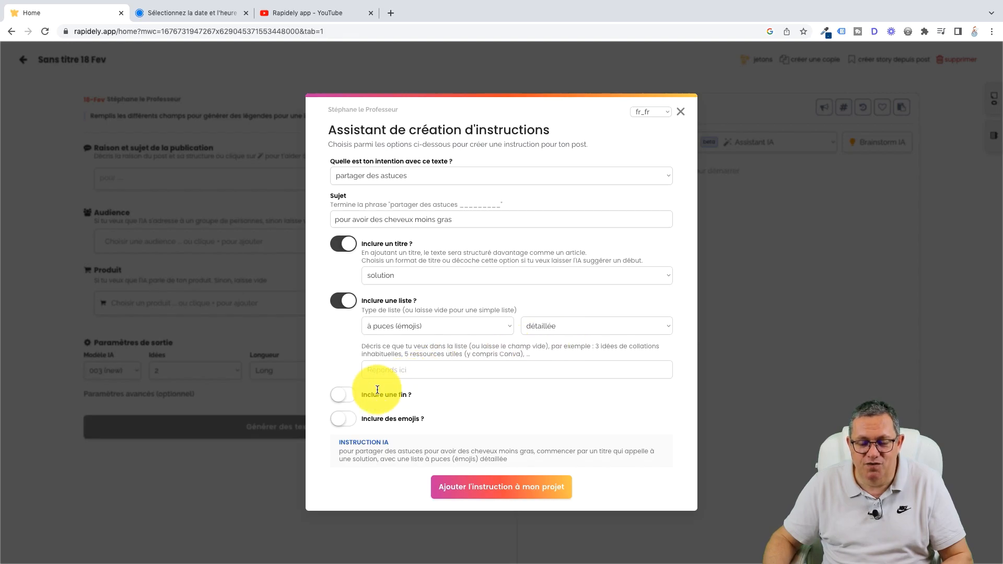
Step: Include a "témoignage" ending and add the completed instruction to the project
left_click(348, 396)
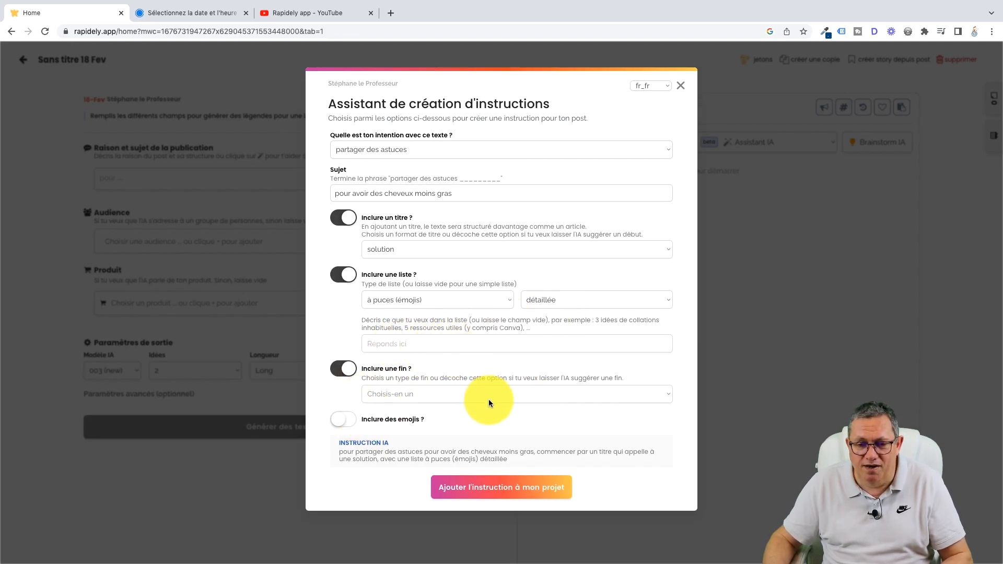
left_click(474, 398)
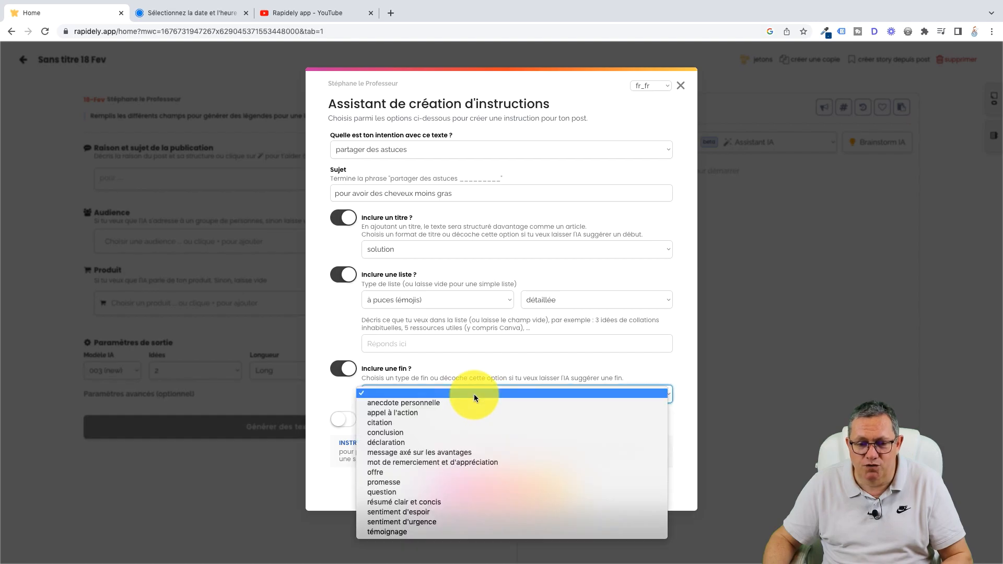
left_click(427, 531)
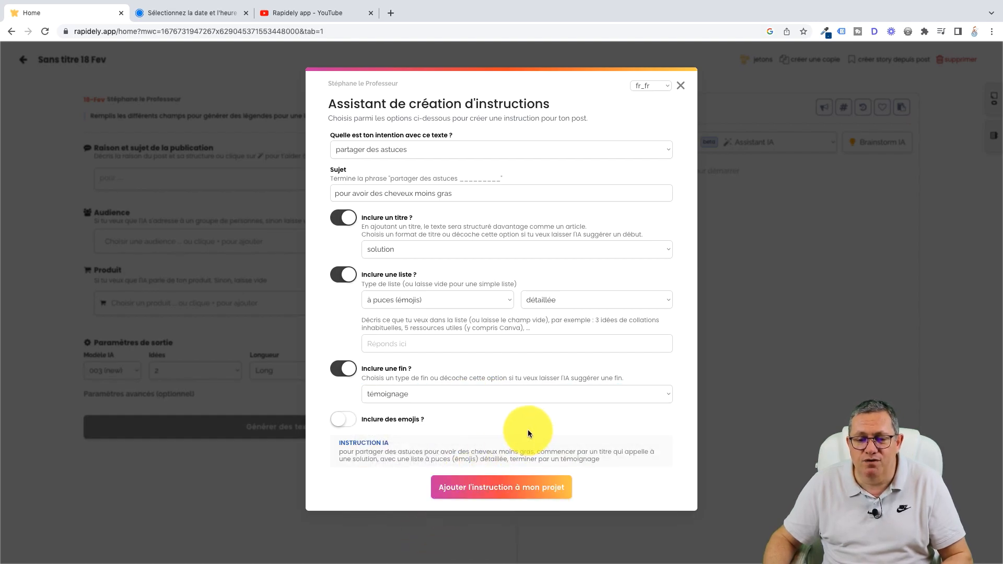
left_click(511, 491)
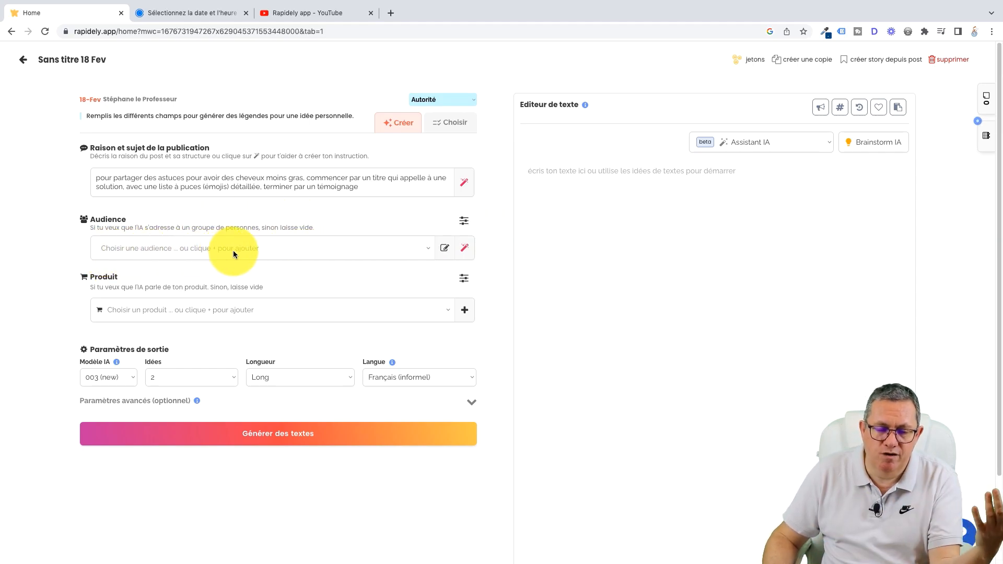
Step: Generate the post texts from the instruction and read through the suggested versions
left_click(300, 436)
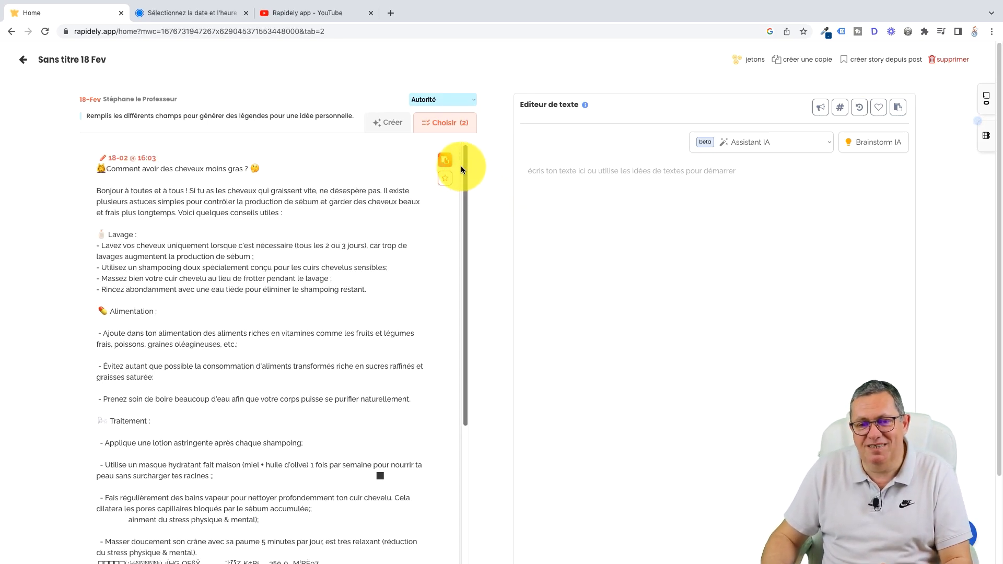
left_click_drag(463, 158, 474, 313)
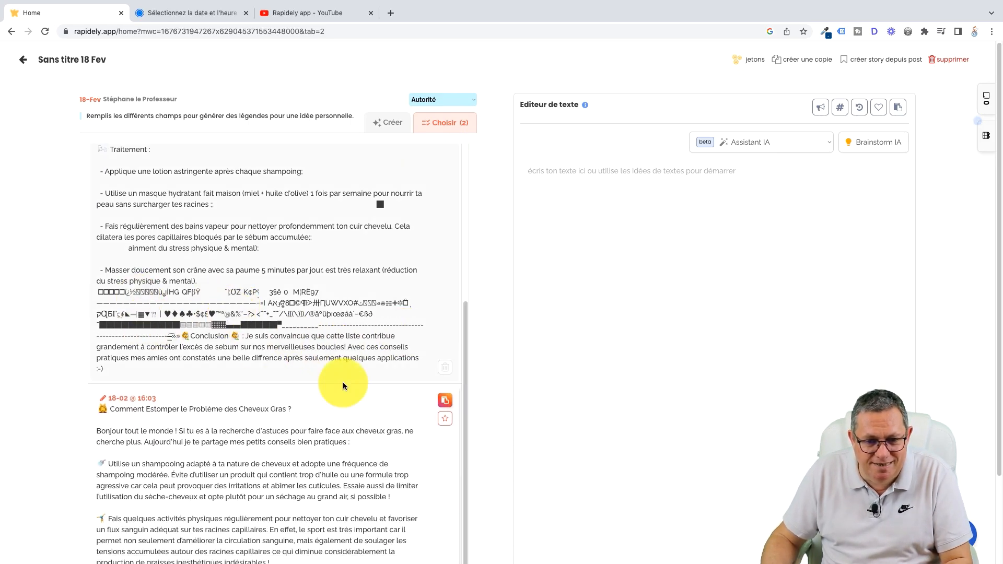
Step: Reread the suggested versions and generate another set of post texts from the same instruction
left_click_drag(465, 305, 473, 144)
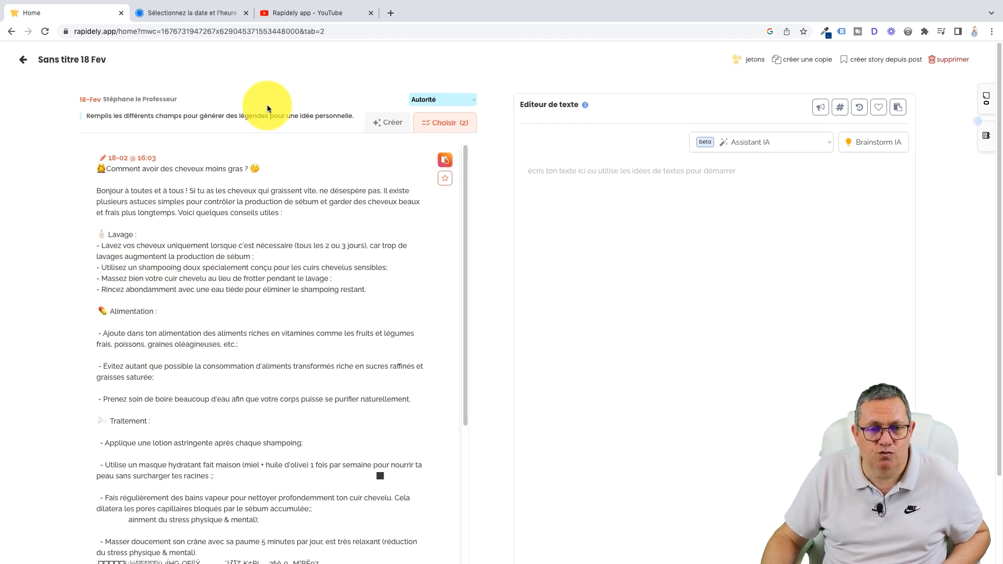
left_click_drag(465, 202, 466, 227)
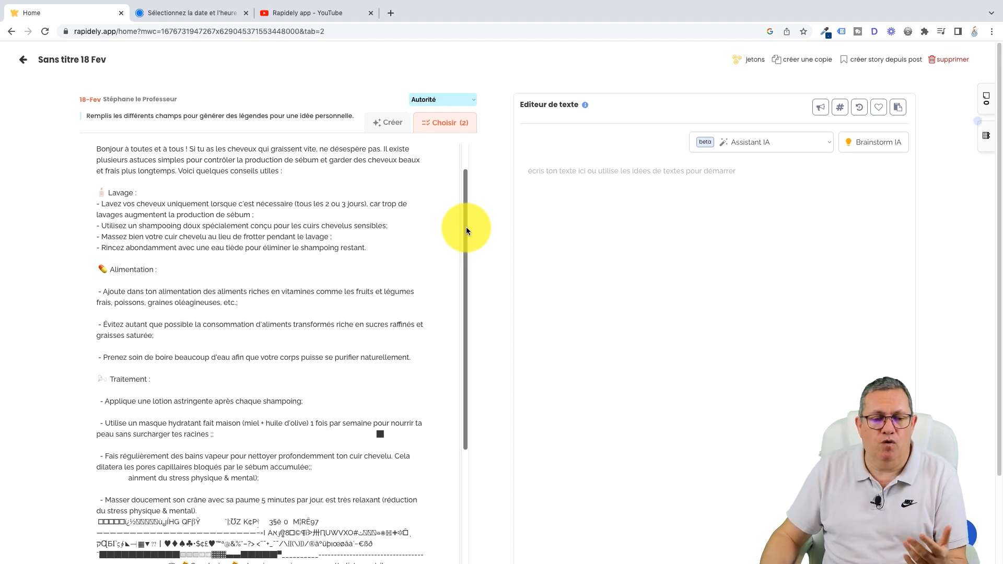
left_click_drag(466, 227, 464, 452)
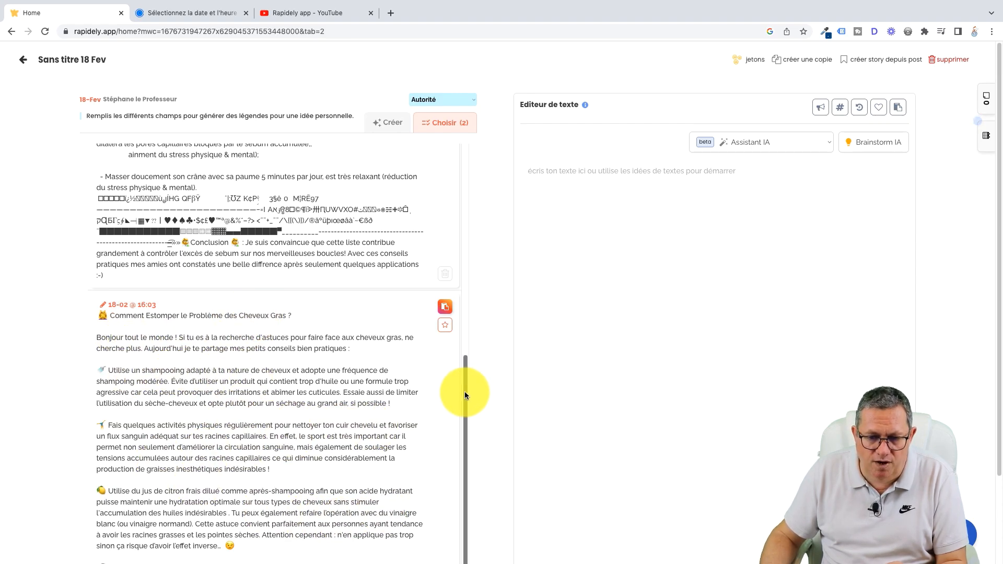
left_click_drag(466, 410, 473, 137)
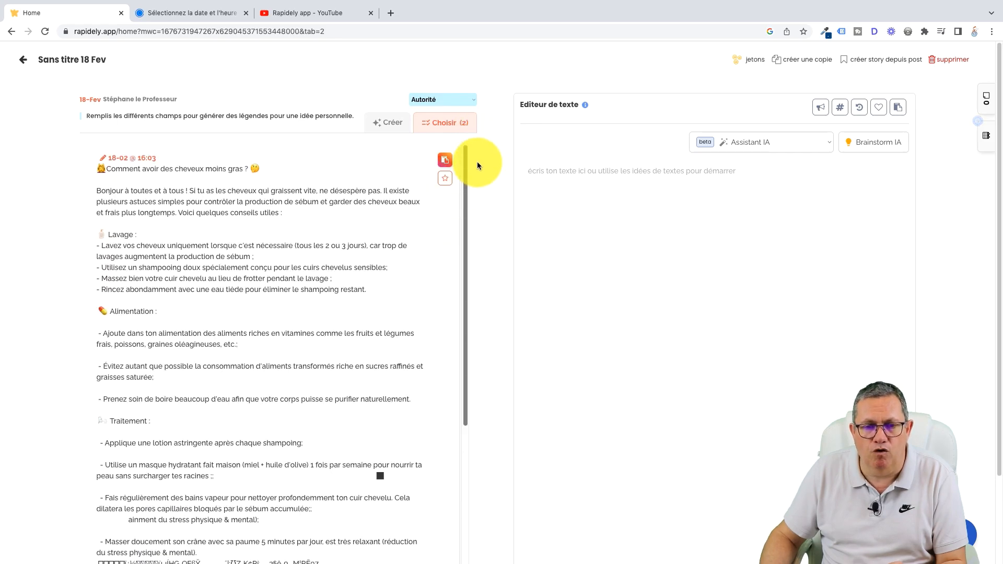
left_click(391, 126)
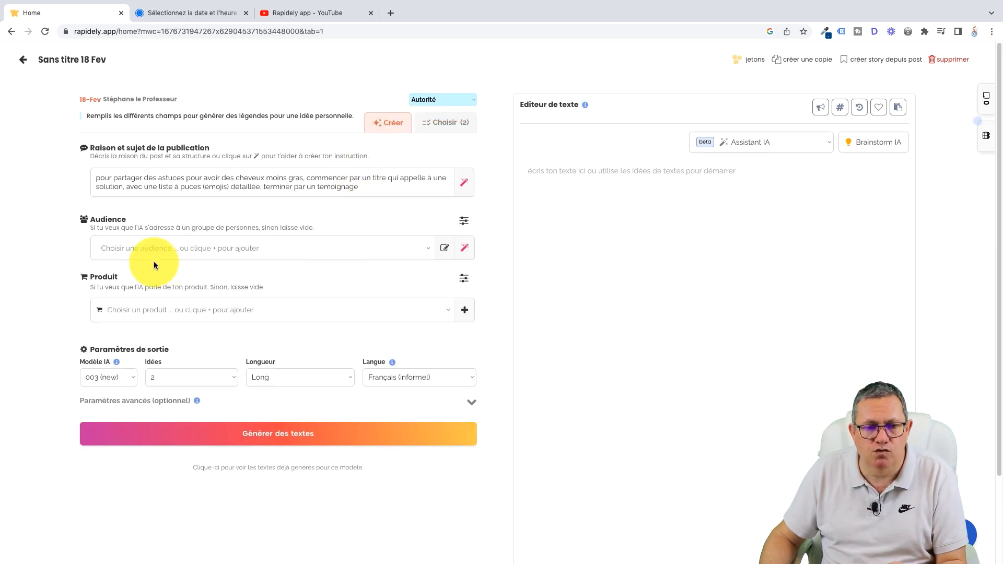
left_click(286, 435)
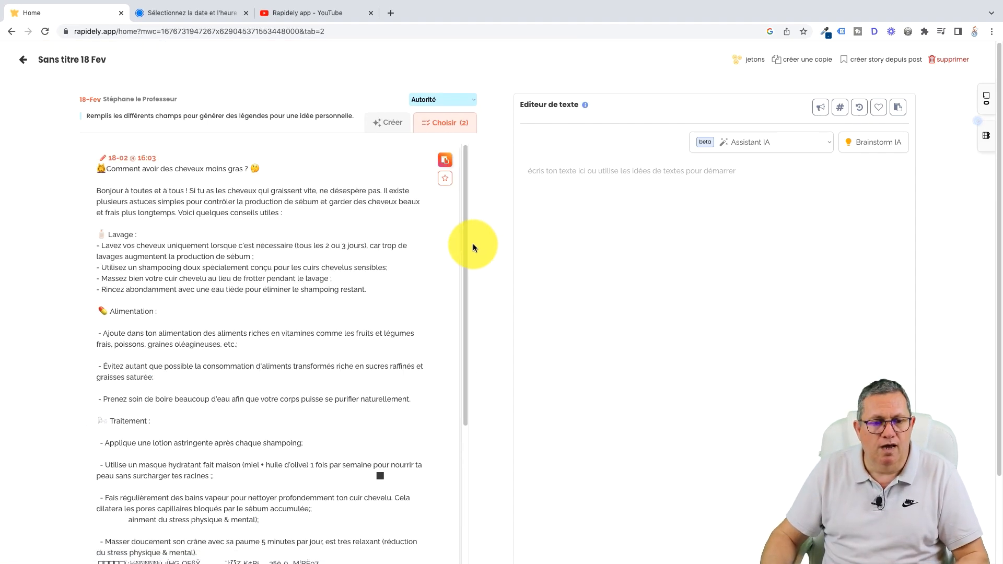
mouse_move(465, 187)
left_mouse_down()
mouse_move(463, 272)
mouse_move(460, 180)
left_mouse_up()
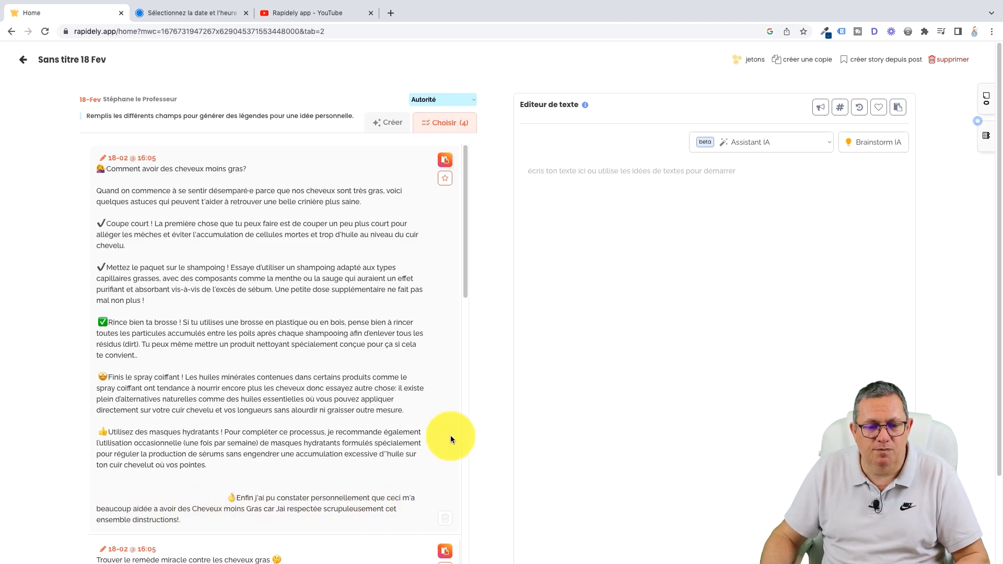
Step: Look through the generated versions and add the one with the "Lavage", "Alimentation" and "Traitement" sections to the text editor
left_click_drag(465, 217, 475, 364)
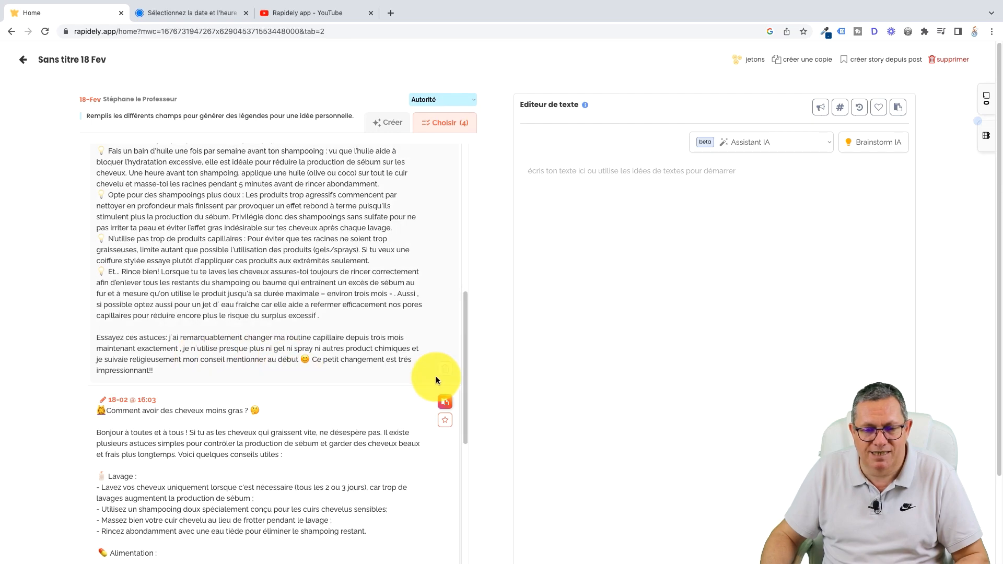
left_click_drag(463, 382, 470, 353)
left_click_drag(463, 288, 478, 371)
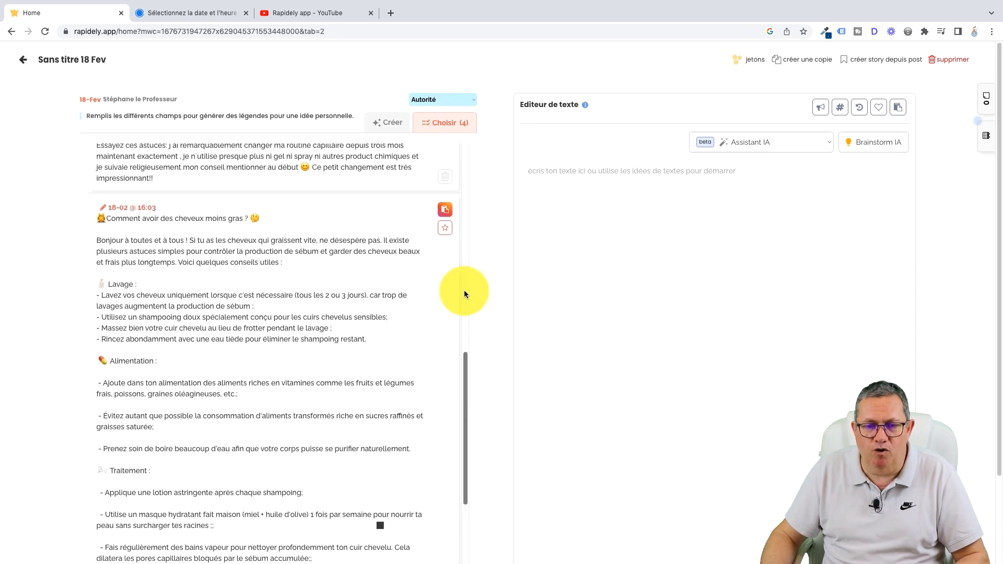
left_click(442, 212)
scroll(440, 225, "down", 3)
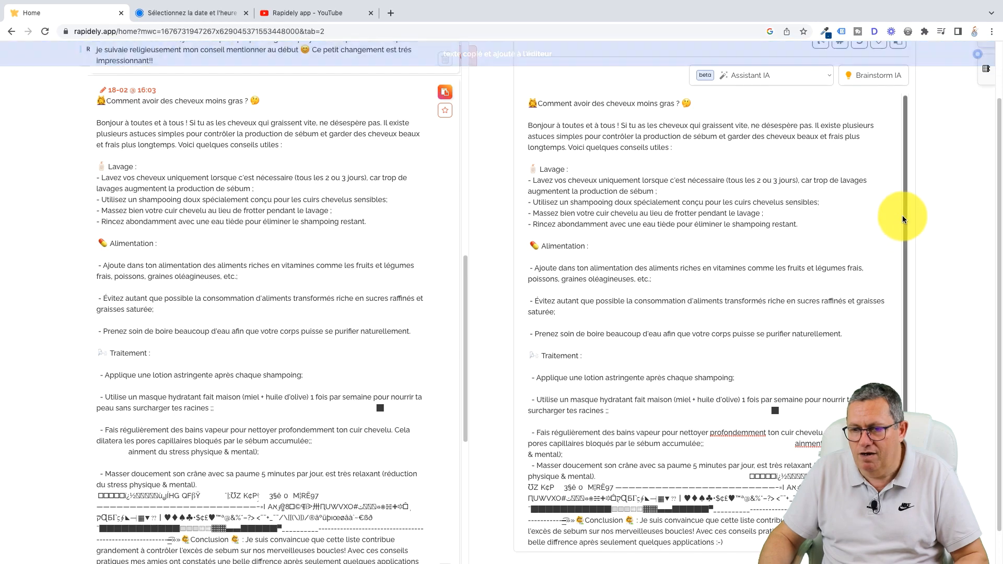
scroll(903, 215, "down", 1)
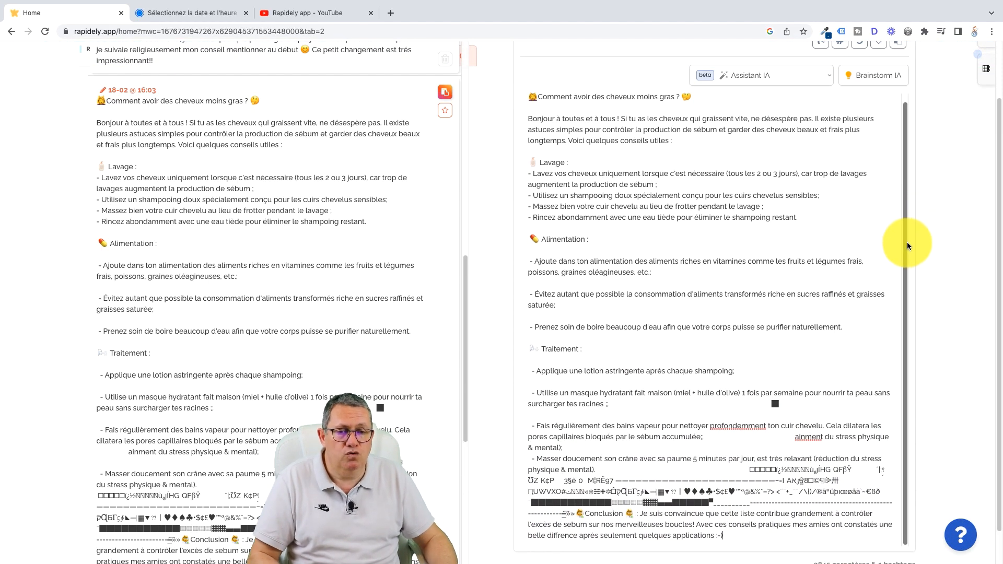
Step: Insert a blank line under the "Lavage" heading and delete the garbled characters before the conclusion in the editor
left_click(575, 162)
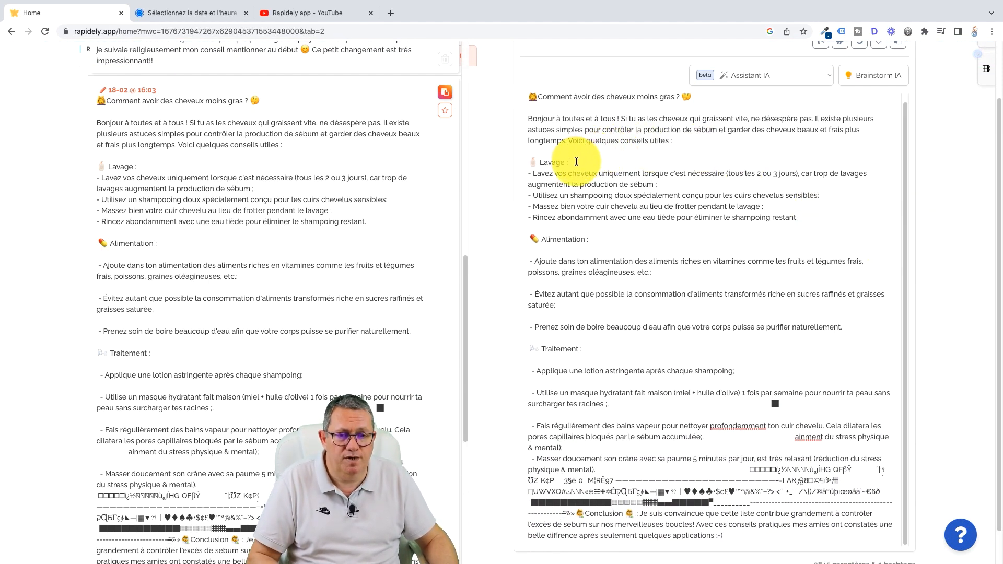
key("Return")
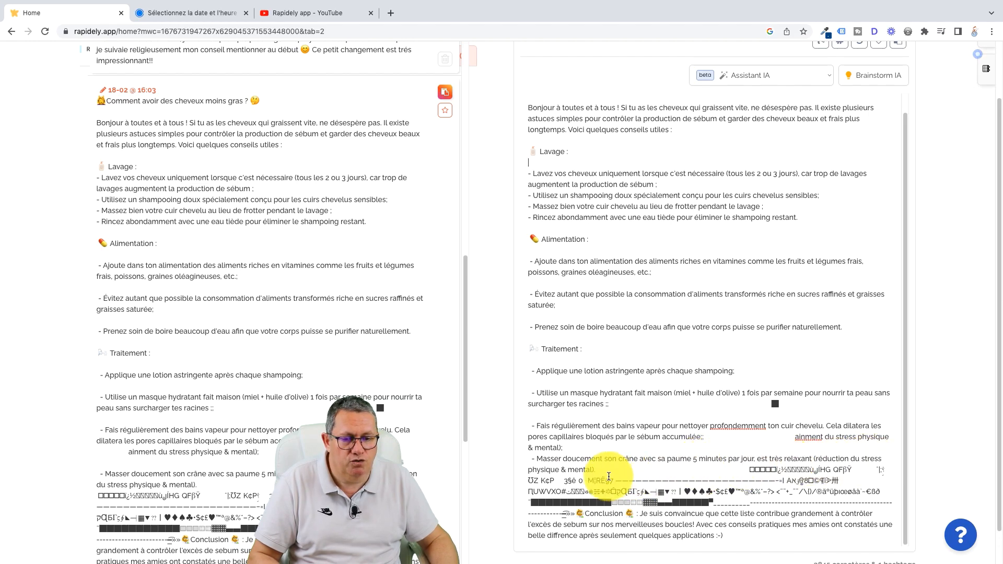
left_click_drag(741, 471, 574, 518)
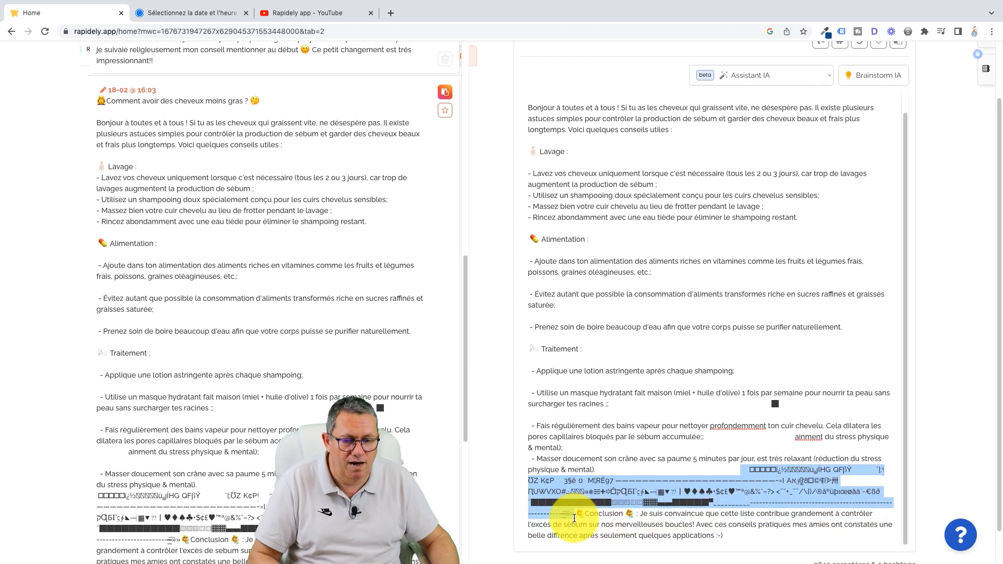
key("BackSpace")
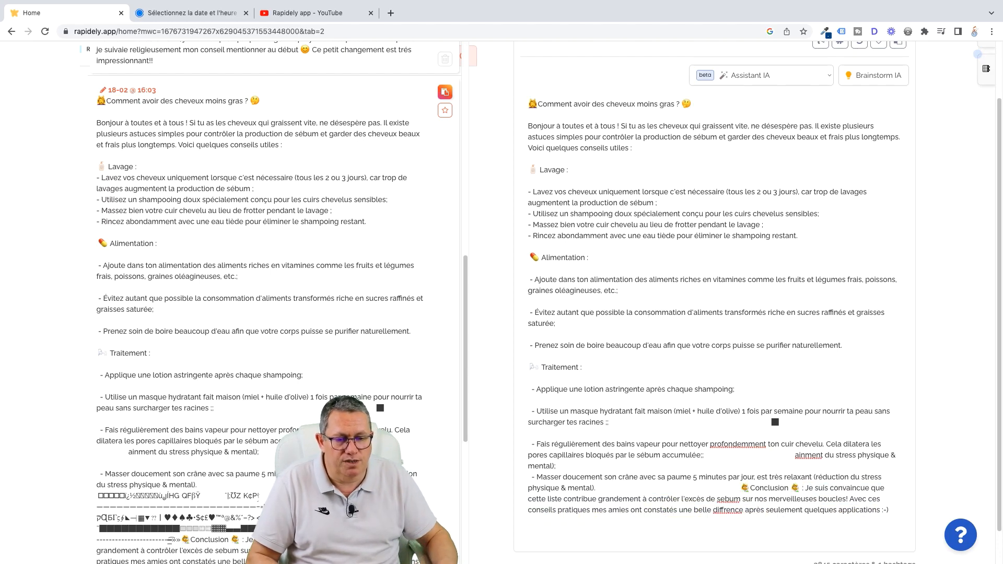
Step: Put the conclusion in its own paragraph after a blank line and add a new line at the end of the text
key("Return")
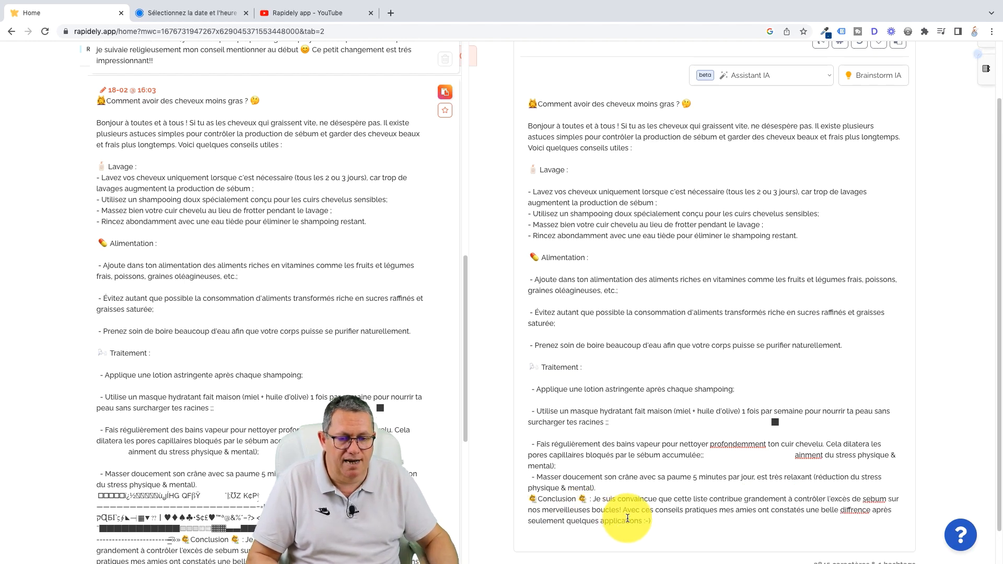
left_click(614, 491)
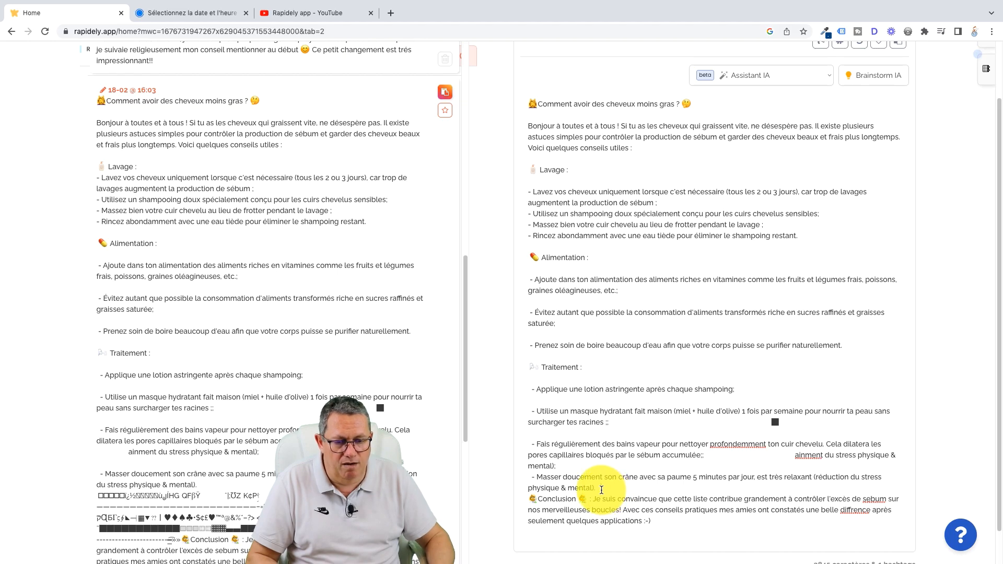
key("Return")
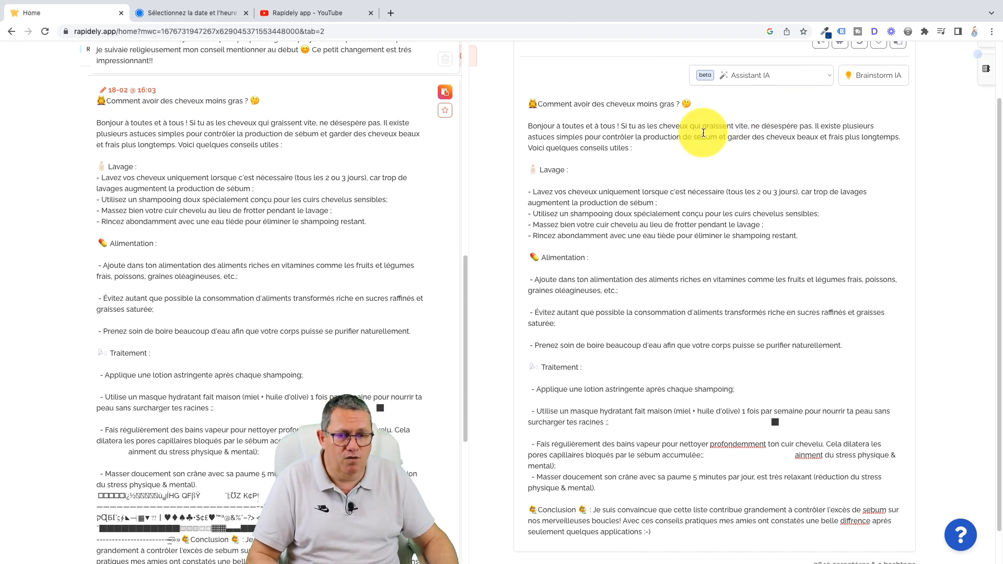
scroll(631, 342, "down", 1)
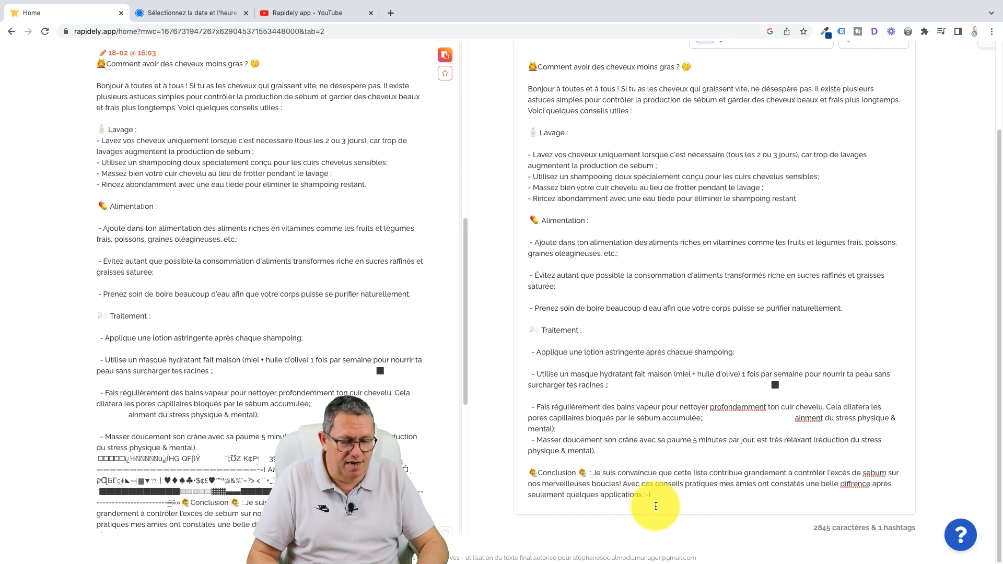
key("Return")
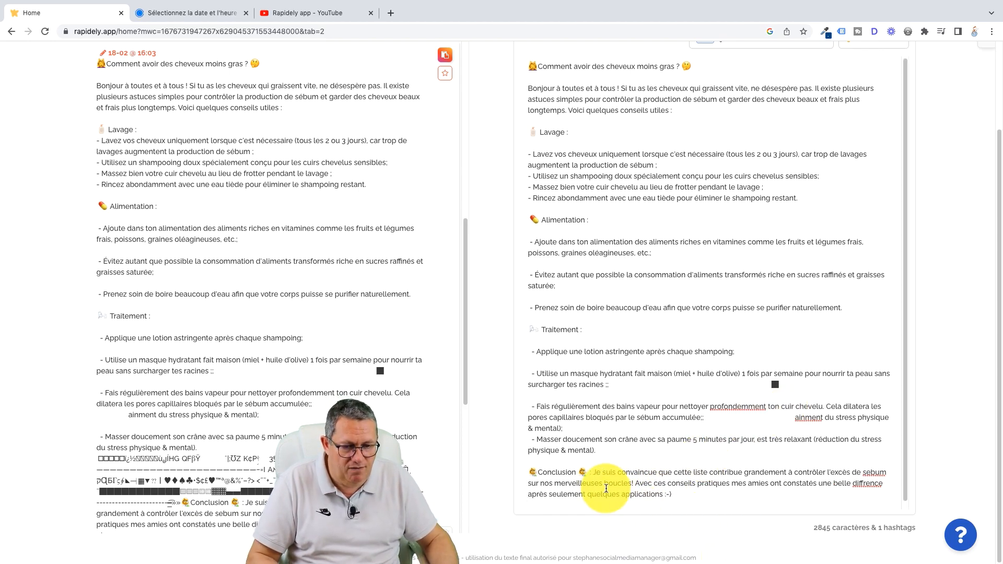
left_click_drag(906, 242, 907, 232)
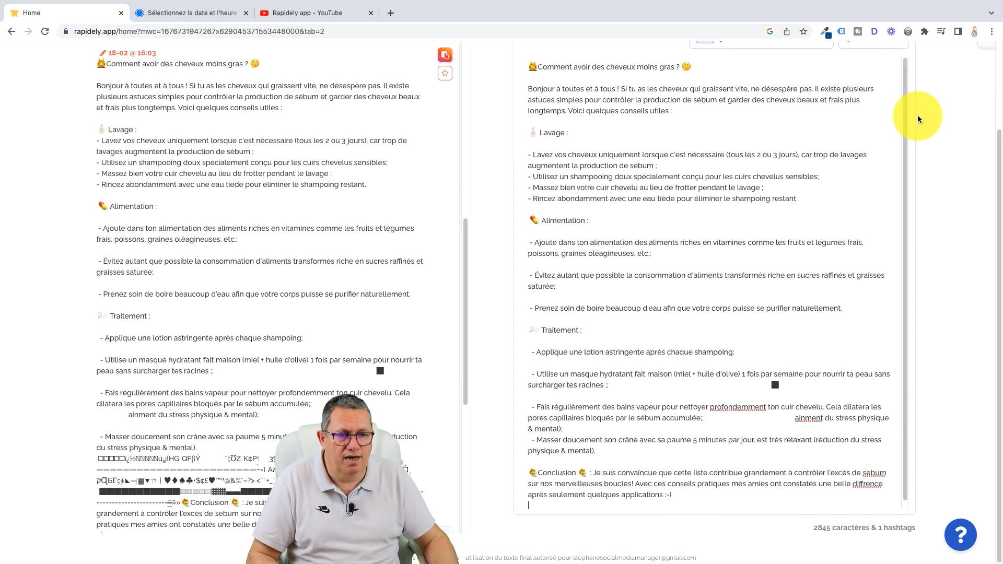
Step: Open the call-to-action ideas and view the suggestions for "enregistrements" and "partages & tags"
left_click_drag(999, 160, 998, 97)
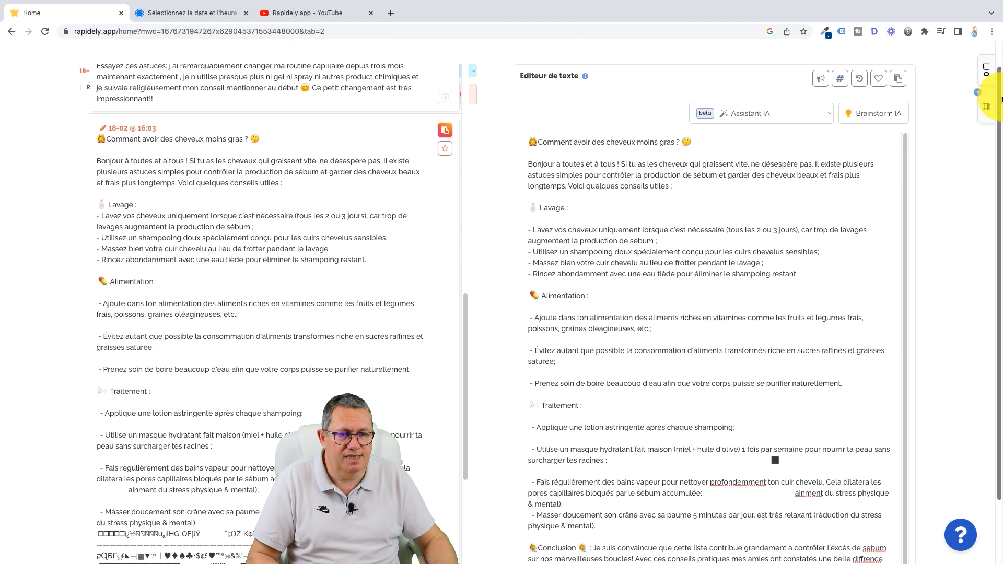
left_click(823, 82)
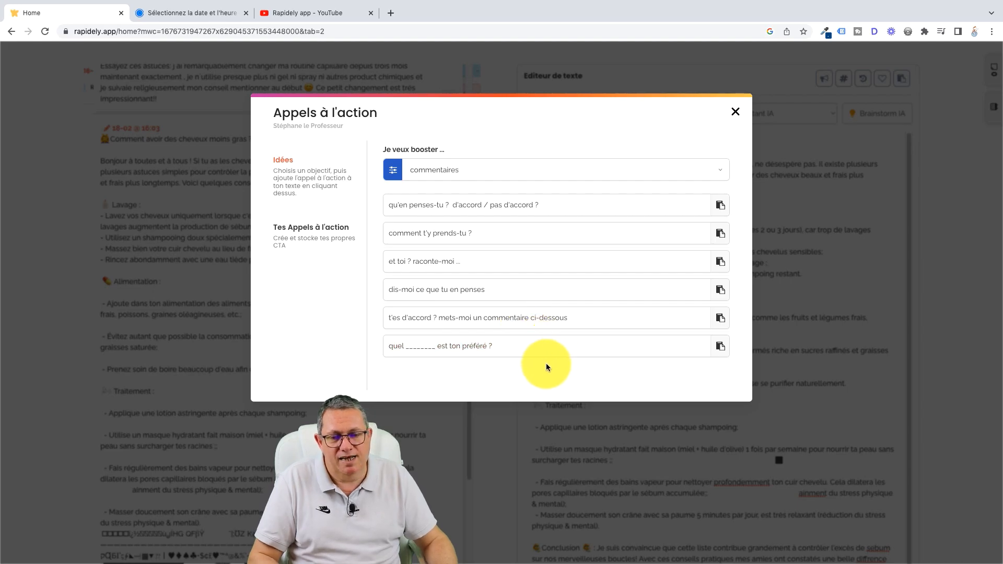
left_click(591, 173)
left_click(456, 180)
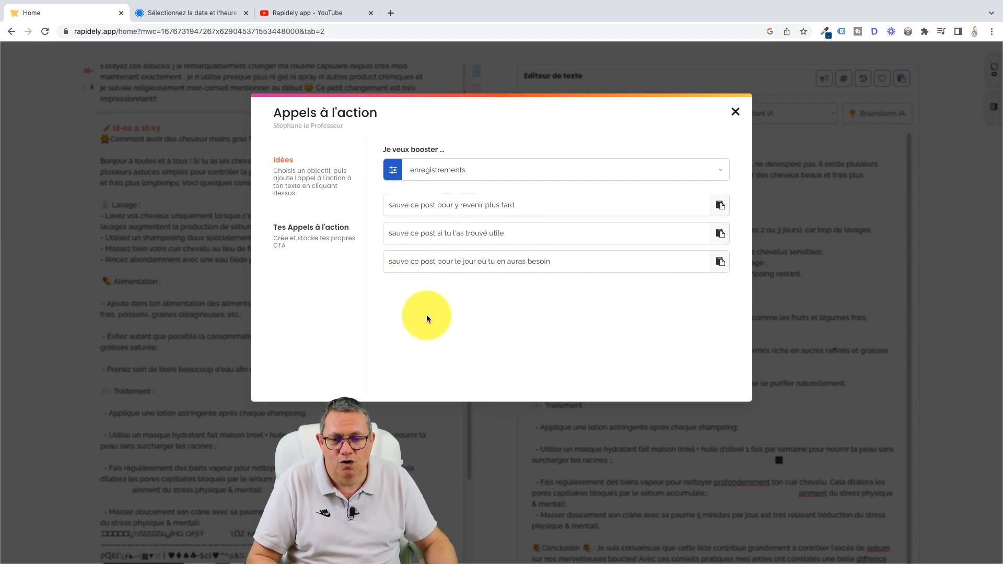
left_click(500, 164)
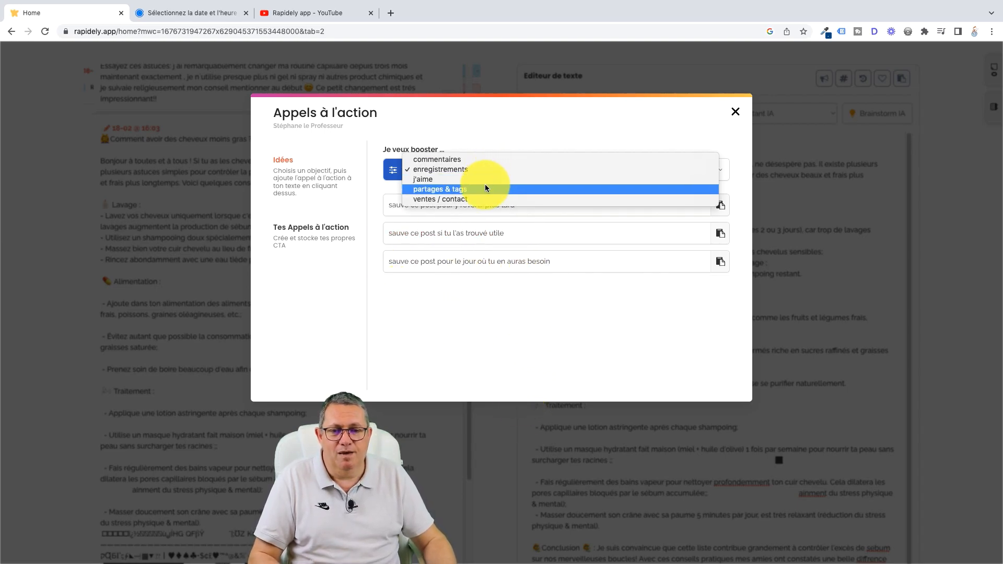
left_click(485, 185)
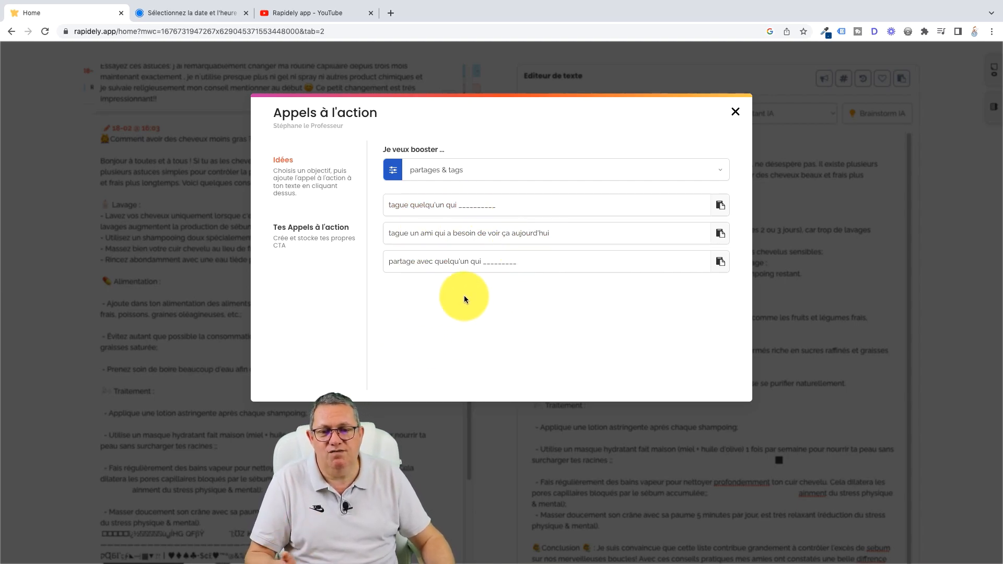
Step: Choose "commentaires" as the objective to boost and add the call to action "dis-moi ce que tu en penses" to the post
left_click(468, 169)
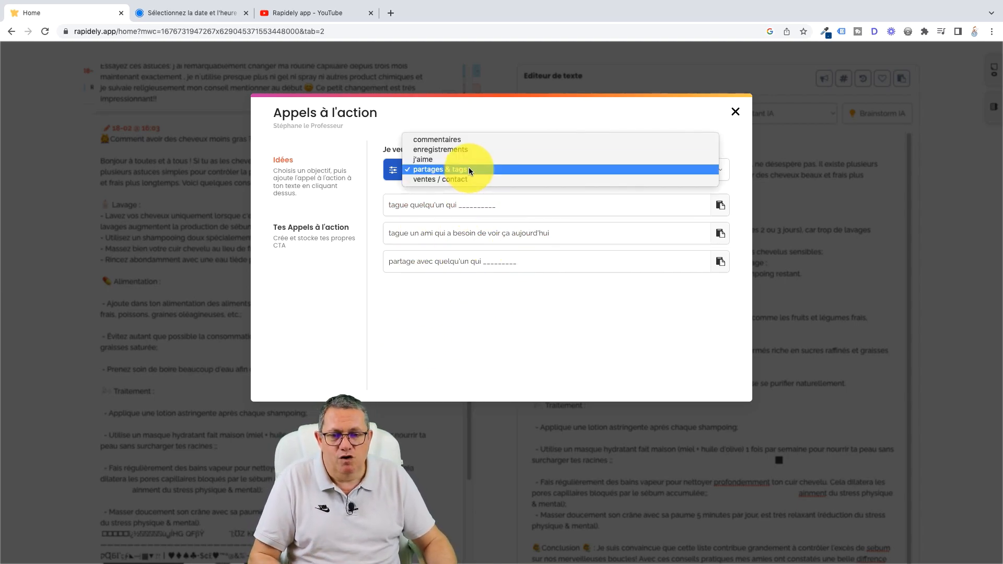
left_click(463, 140)
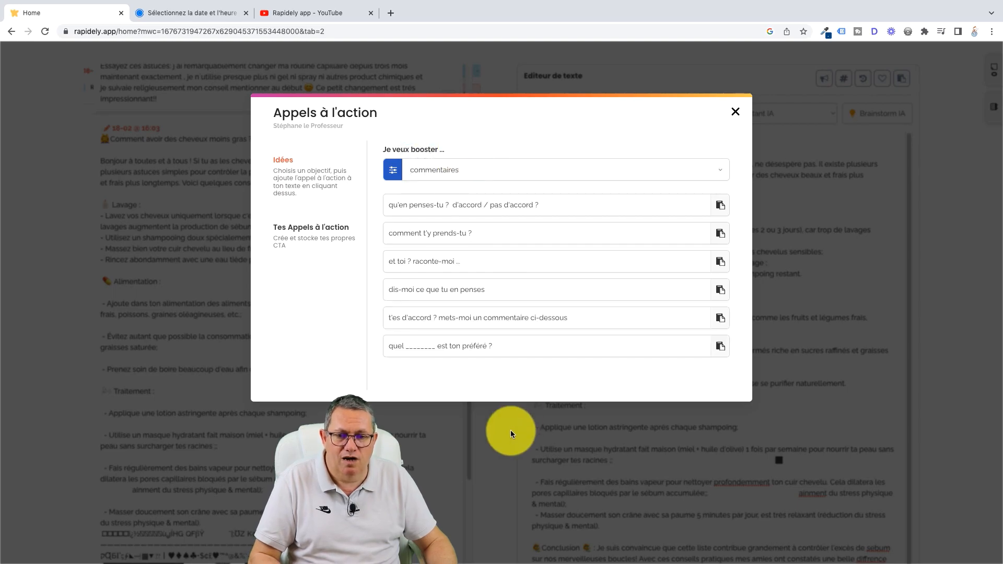
left_click(473, 291)
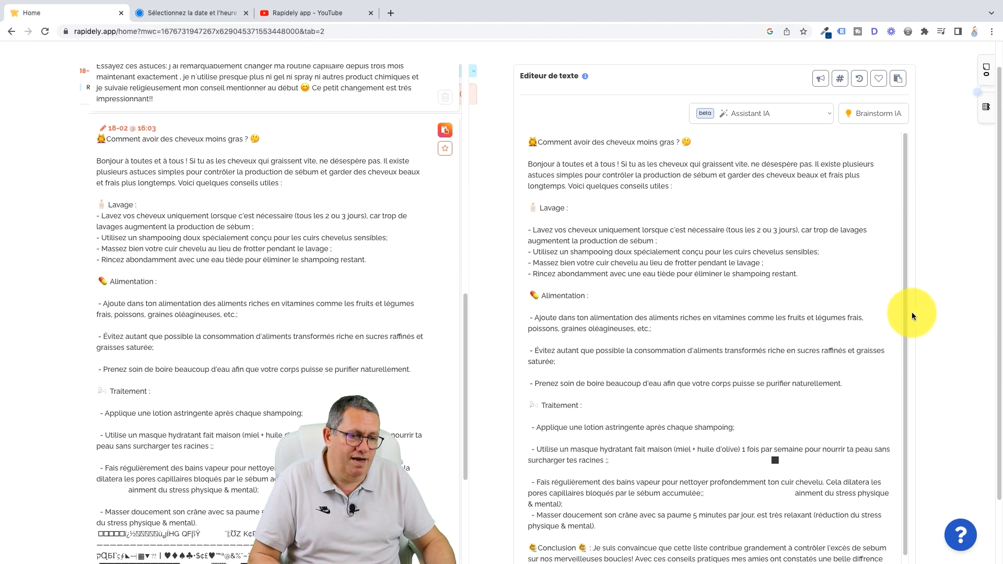
scroll(982, 324, "down", 2)
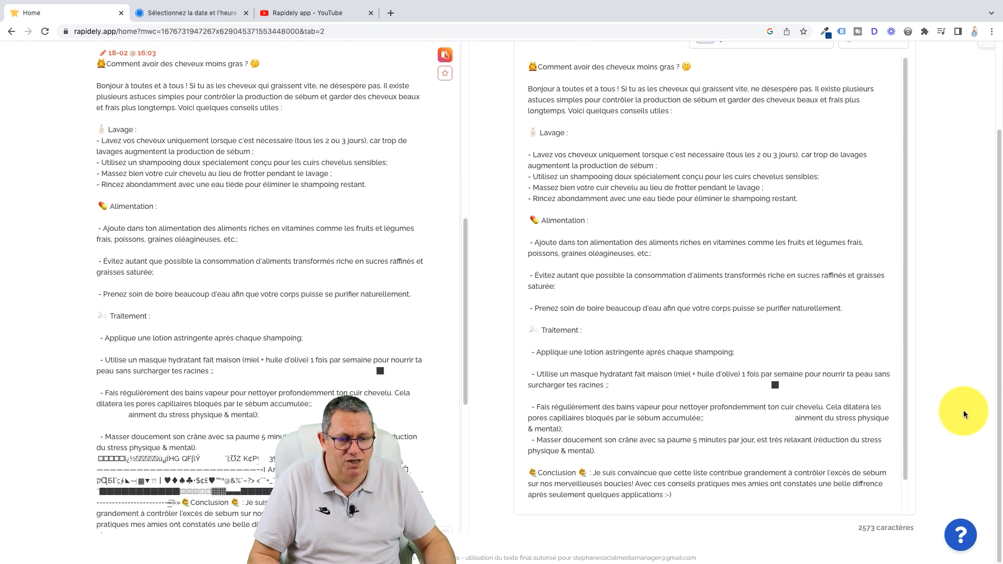
scroll(907, 406, "down", 1)
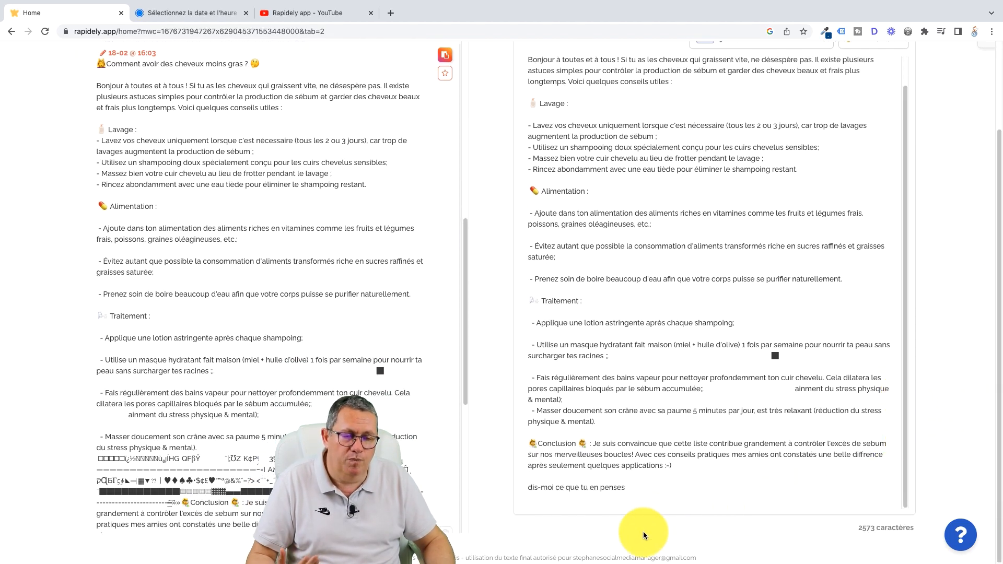
scroll(720, 494, "up", 1)
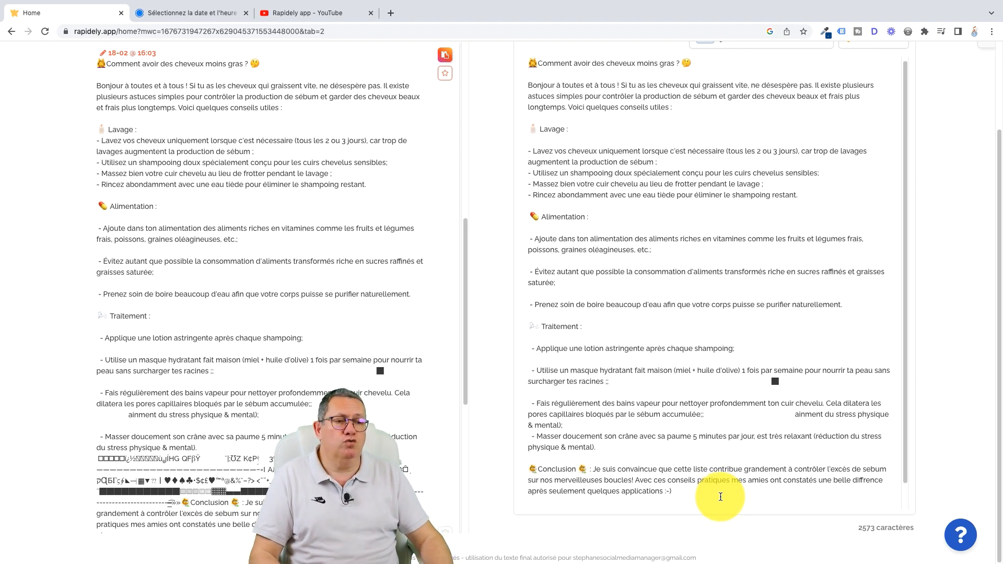
scroll(990, 329, "up", 2)
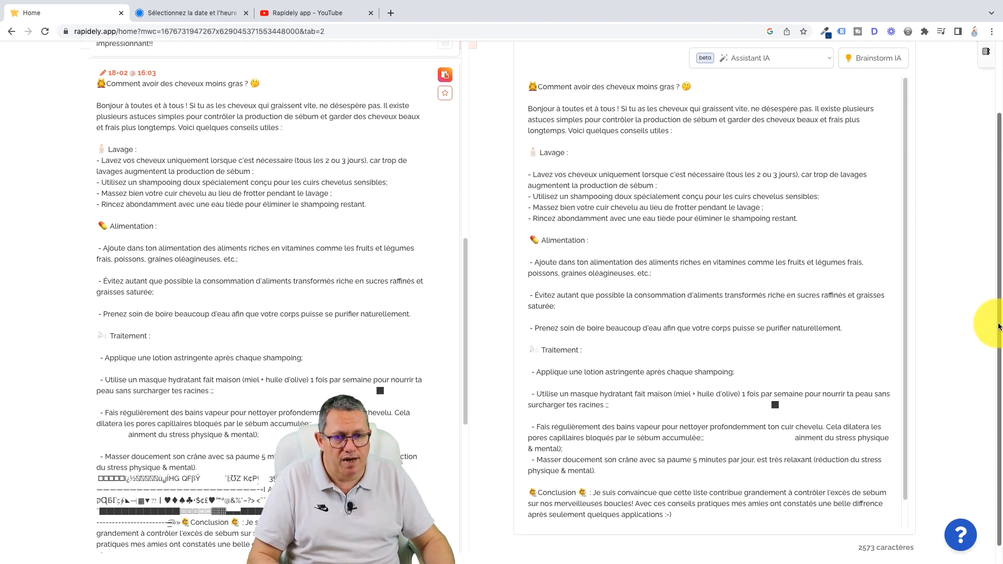
scroll(999, 303, "down", 1)
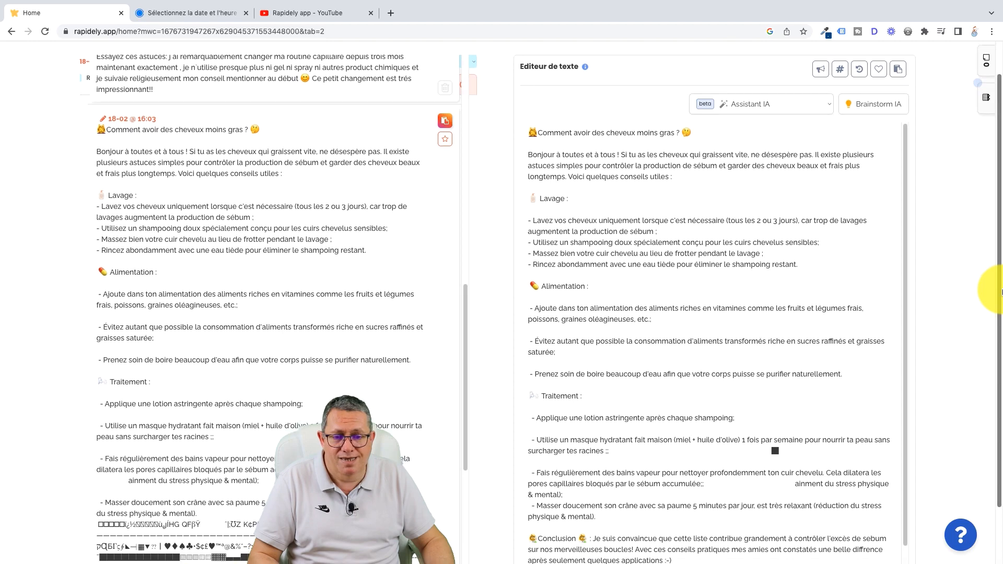
scroll(998, 313, "down", 1)
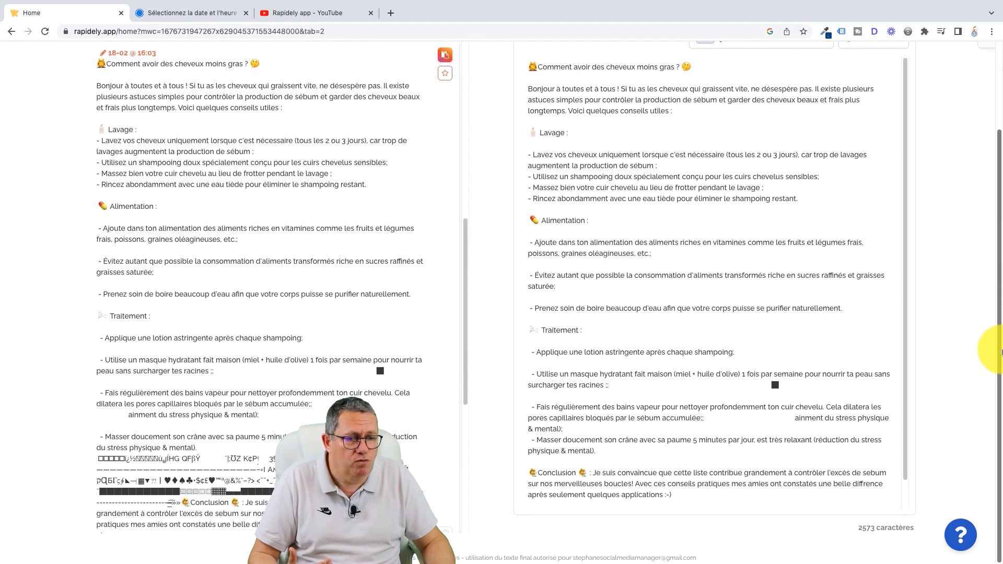
Step: Delete the stray black square after "surcharger tes racines" in the editor text
scroll(999, 282, "up", 3)
scroll(998, 276, "up", 3)
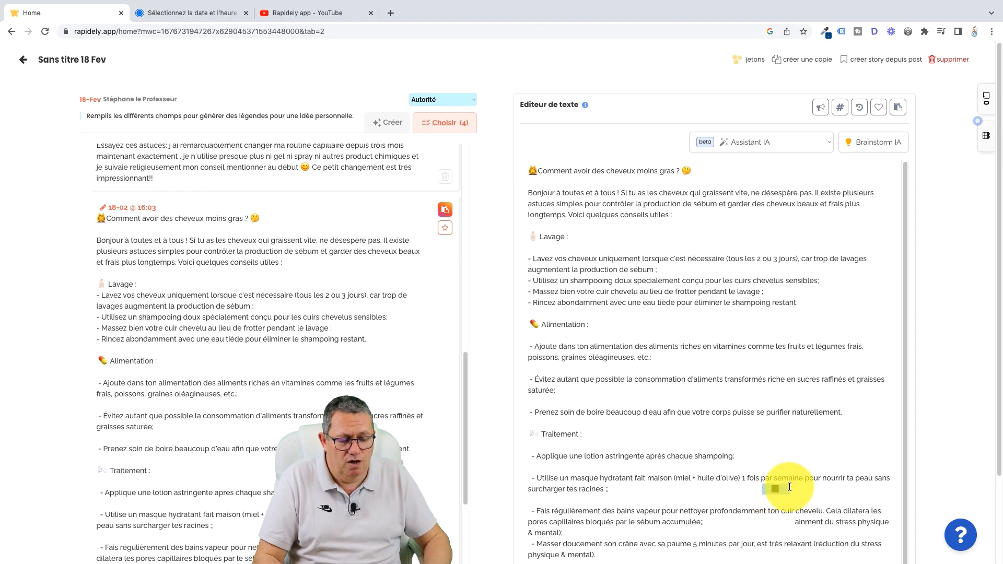
key("BackSpace")
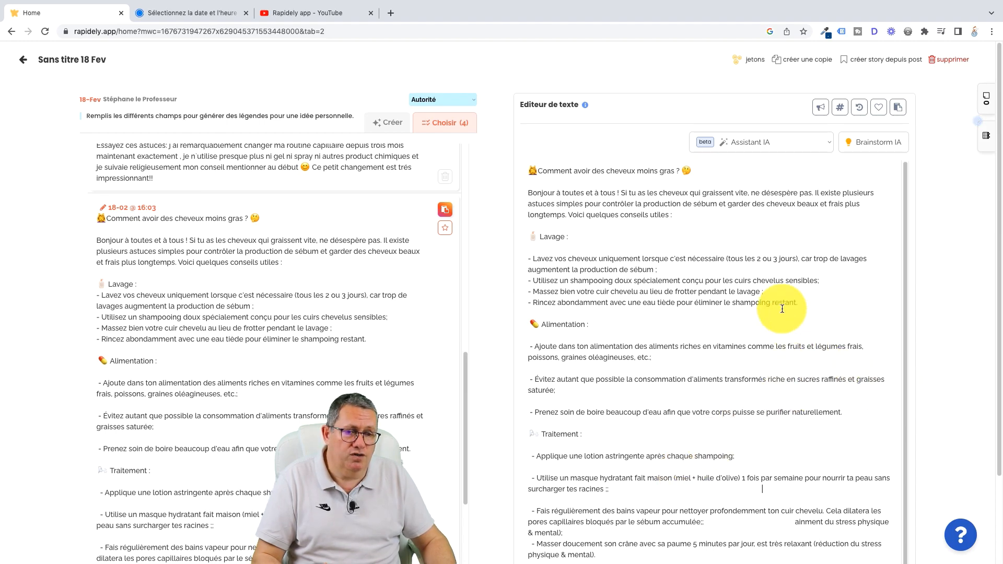
Step: Rename the post from its default title to "Post Perso cheveux gras"
left_click(113, 60)
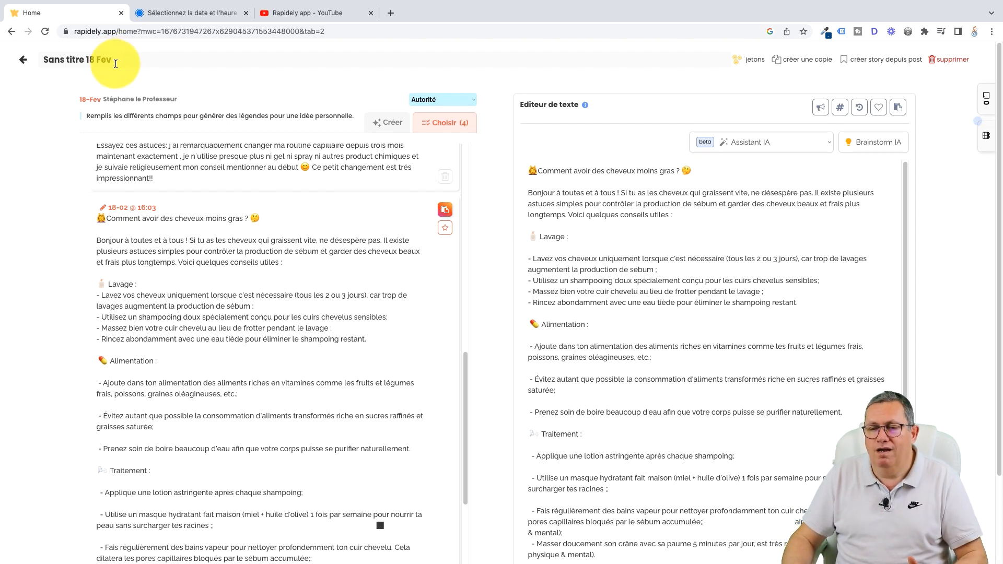
left_click_drag(116, 62, 43, 57)
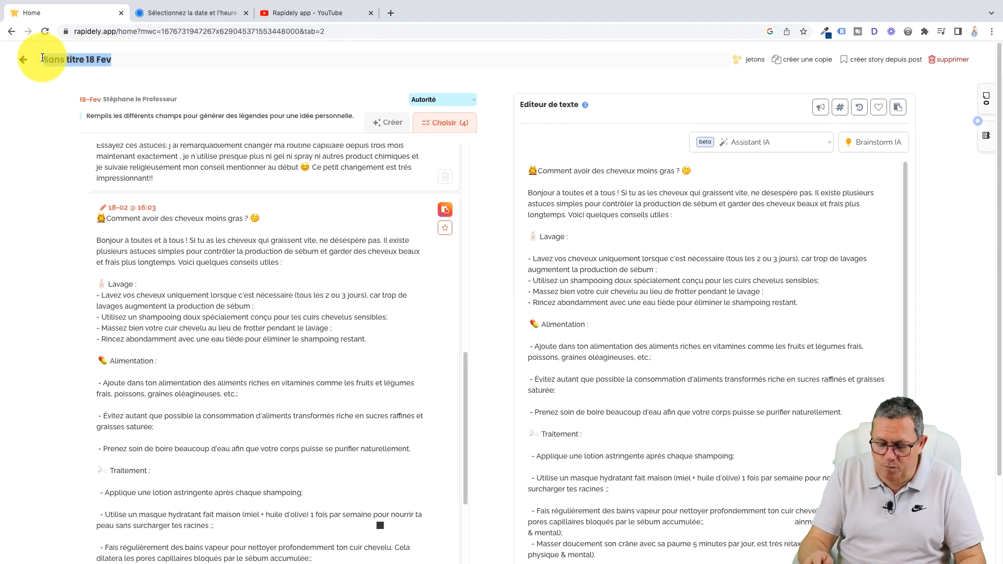
type("Post Perso")
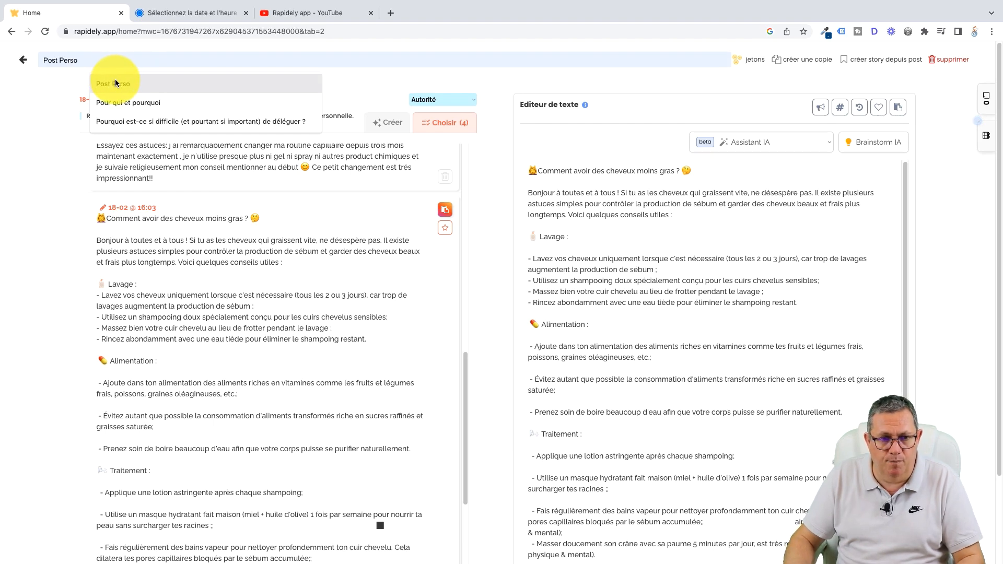
left_click(115, 83)
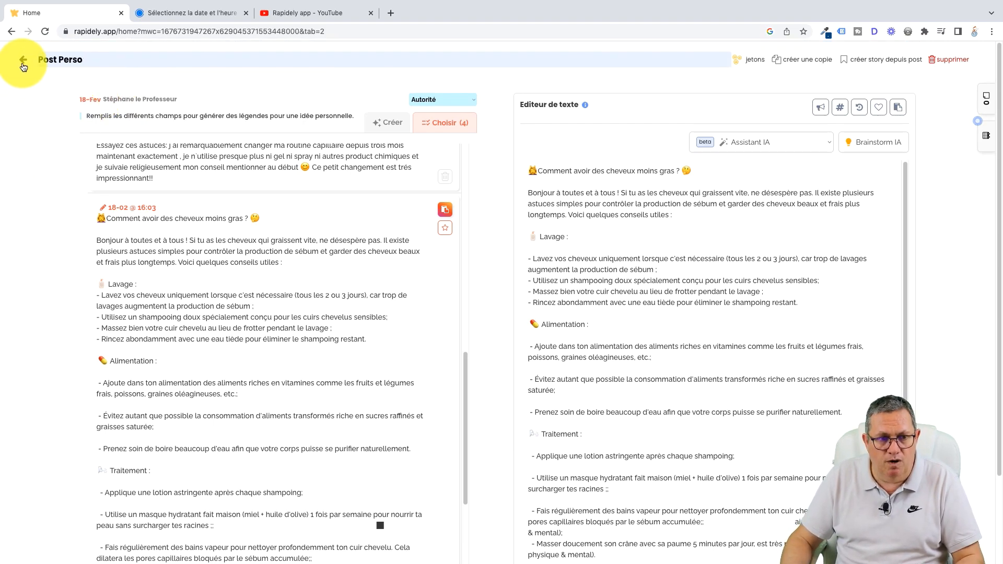
left_click(109, 59)
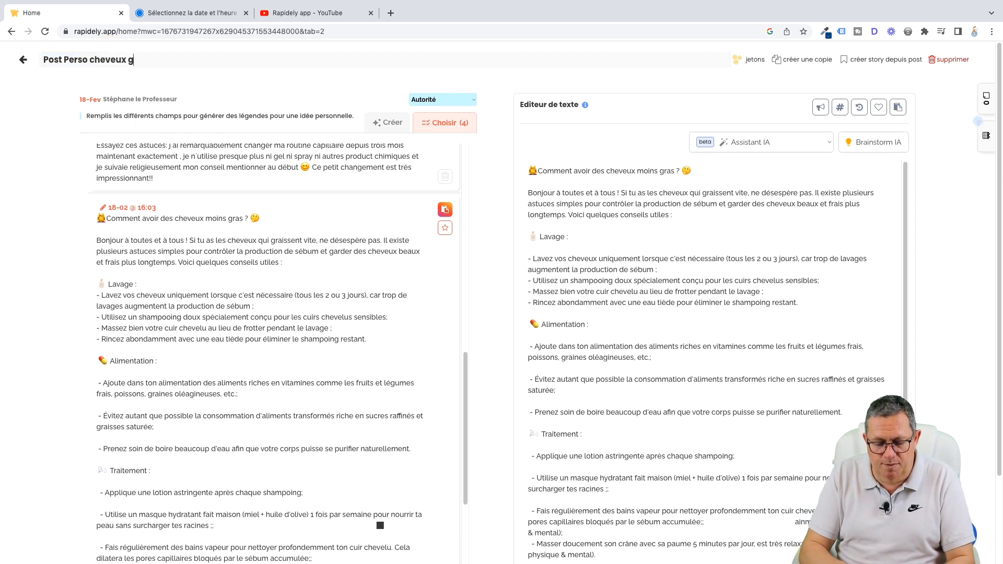
Step: Leave the post and open the planning, switching it from calendar to workflow view
left_click(22, 64)
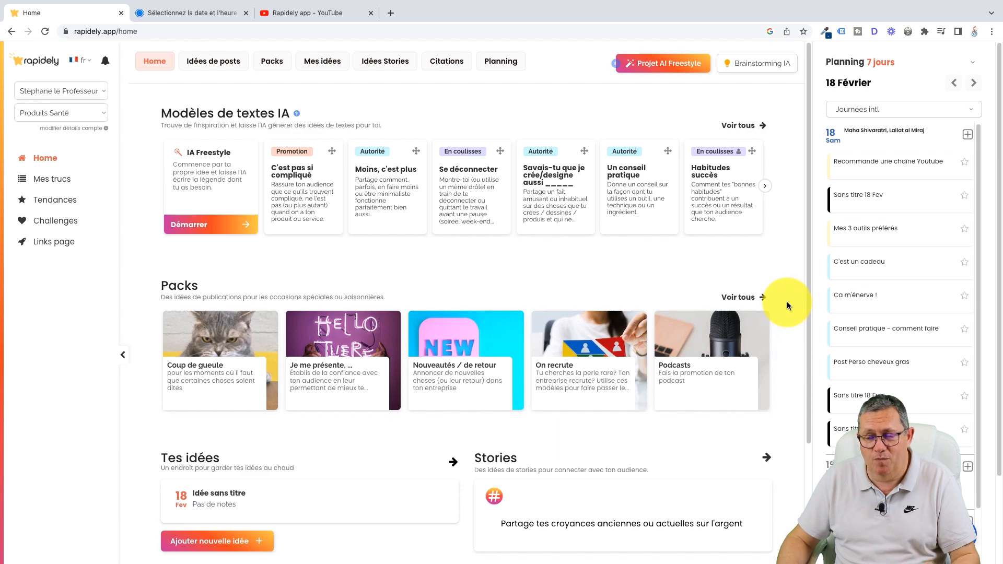
left_click(498, 67)
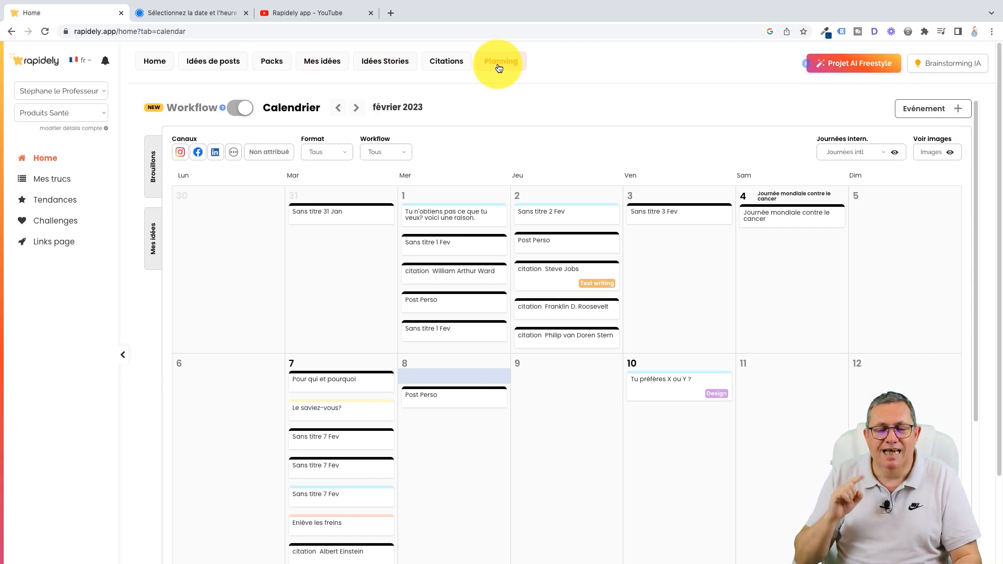
left_click(234, 111)
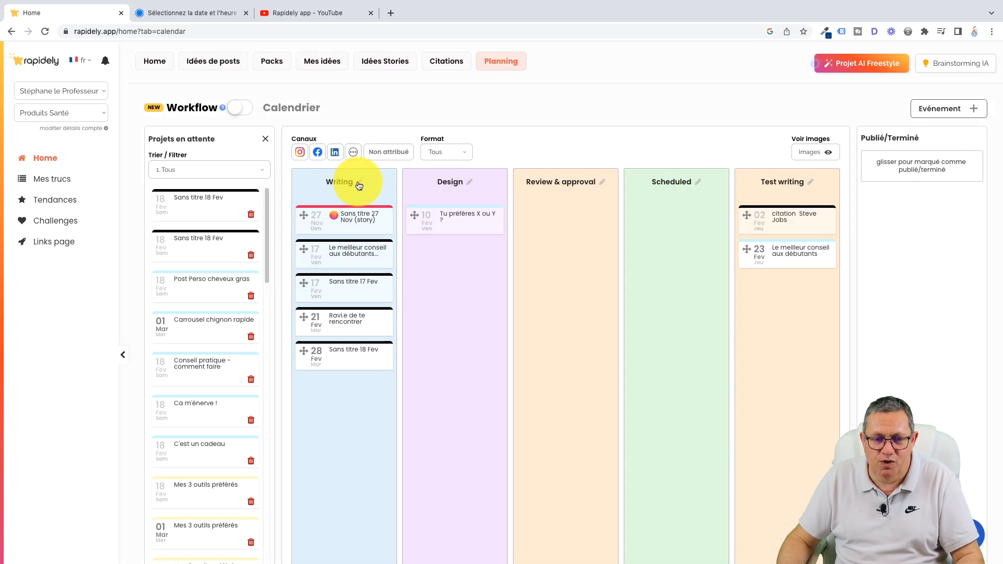
Step: Rename the "Writing" workflow stage to "En cours" in the account's workflow settings
left_click(359, 183)
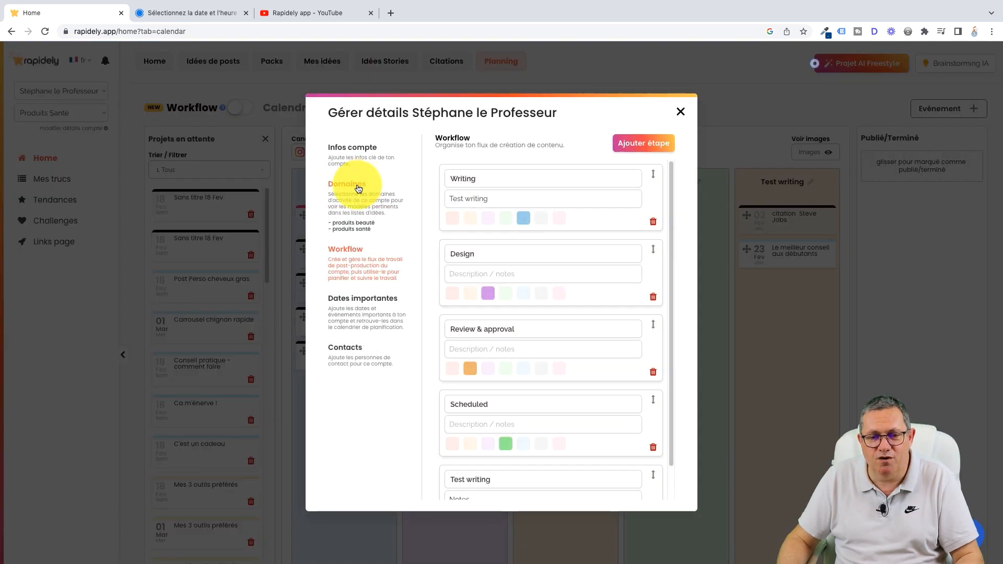
left_click_drag(483, 176, 431, 182)
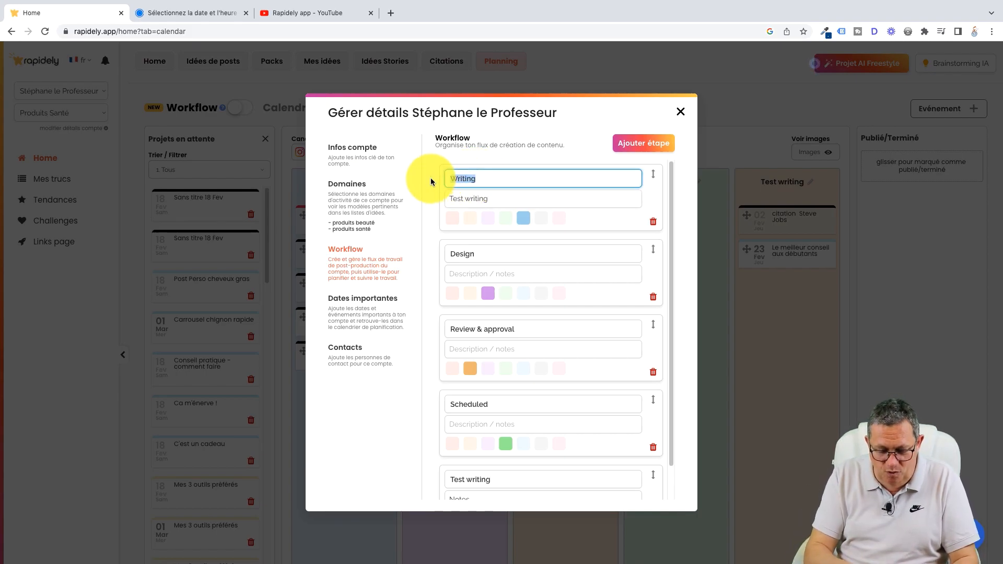
type("P")
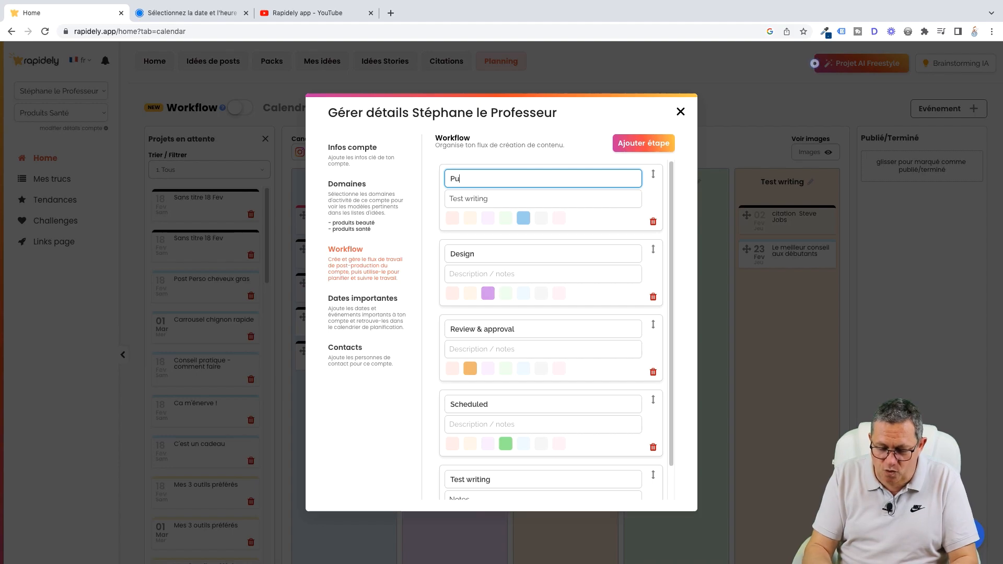
key("BackSpace")
type("E")
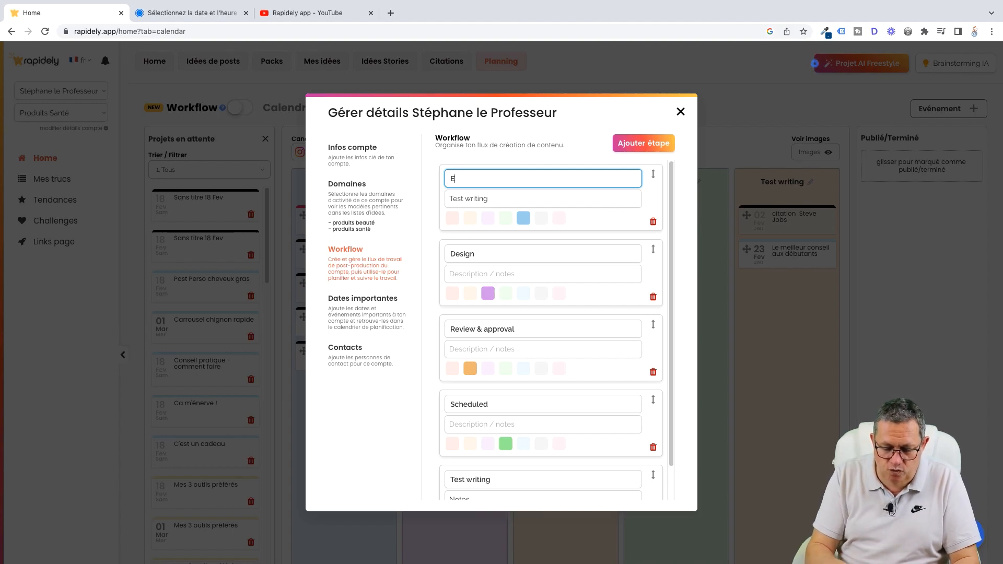
type("n cours")
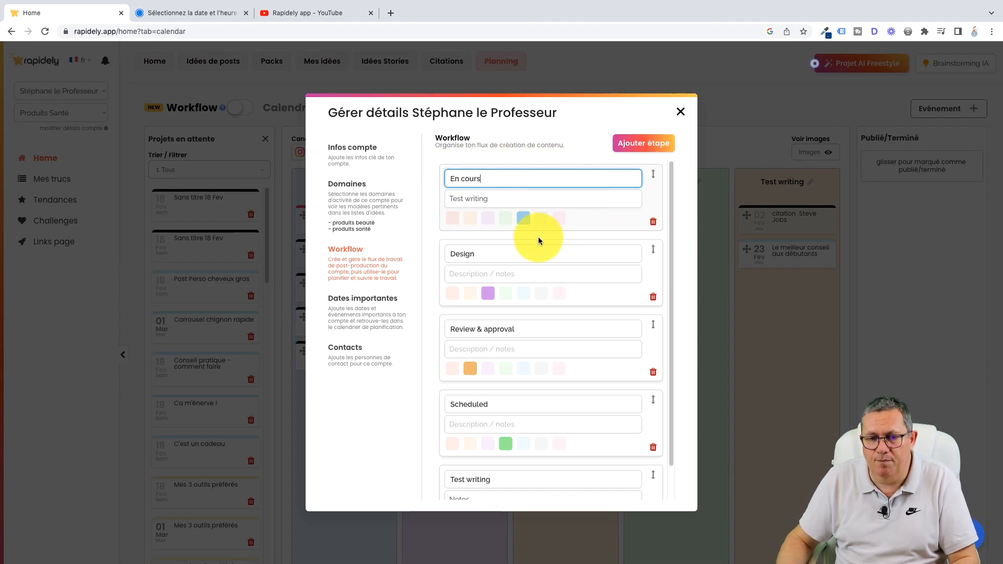
Step: Add a new blank stage at the end of the workflow and close the account settings
left_click(654, 148)
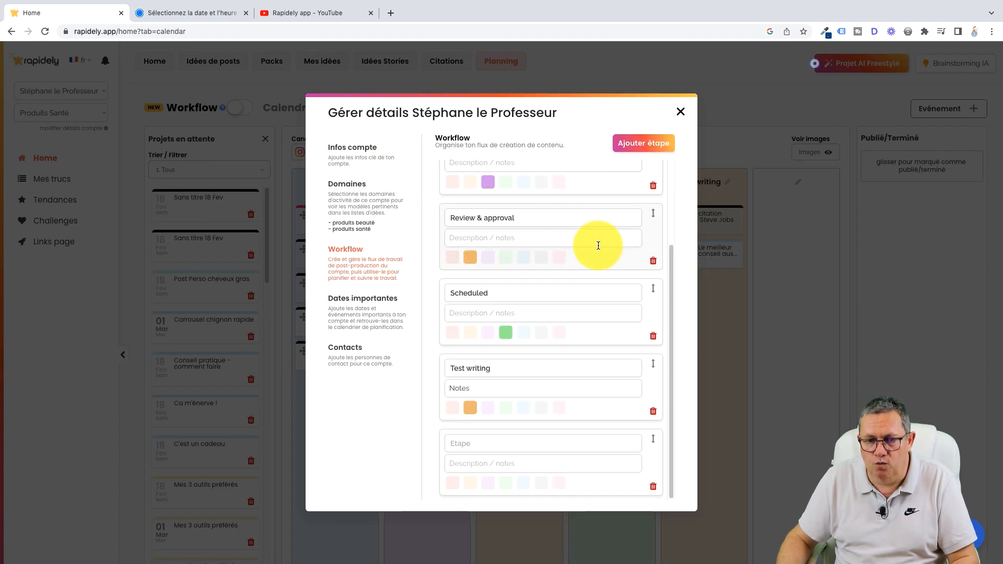
scroll(596, 244, "up", 3)
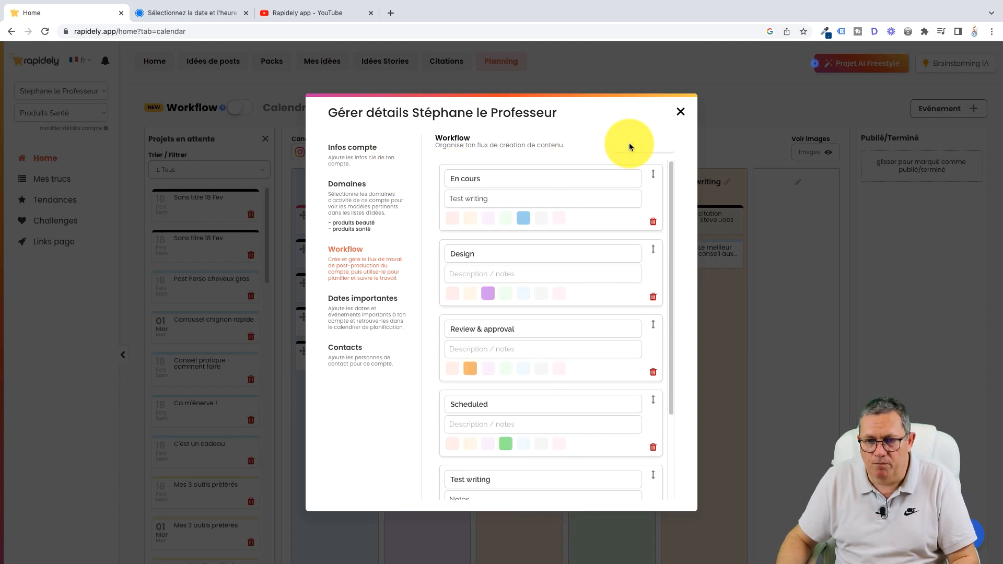
left_click(681, 113)
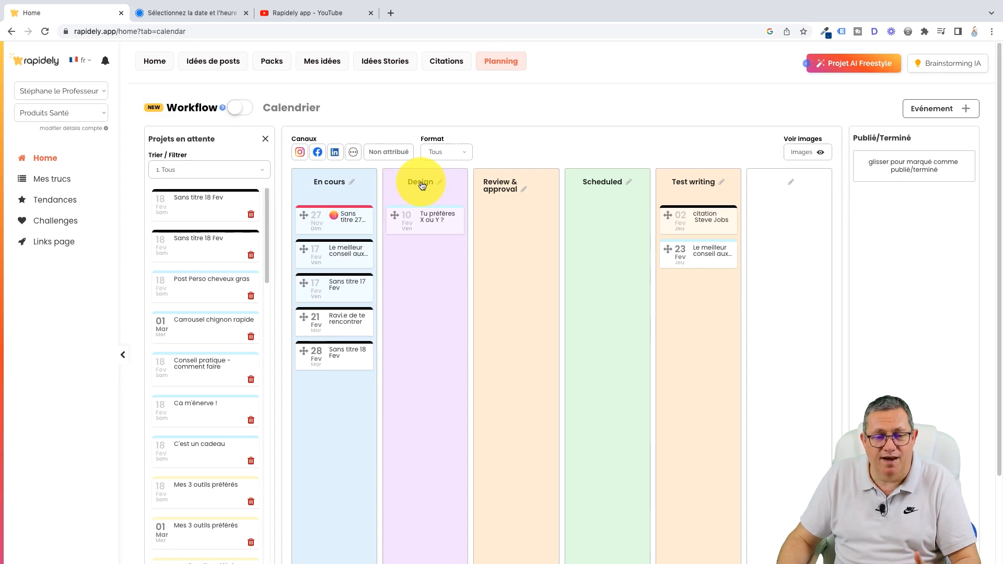
Step: Move the 17 February "Le meilleur conseil aux débutants" and "Ravi.e de te rencontrer" cards from the "En cours" stage to "Design"
left_click_drag(339, 255, 422, 257)
left_click_drag(325, 291, 415, 297)
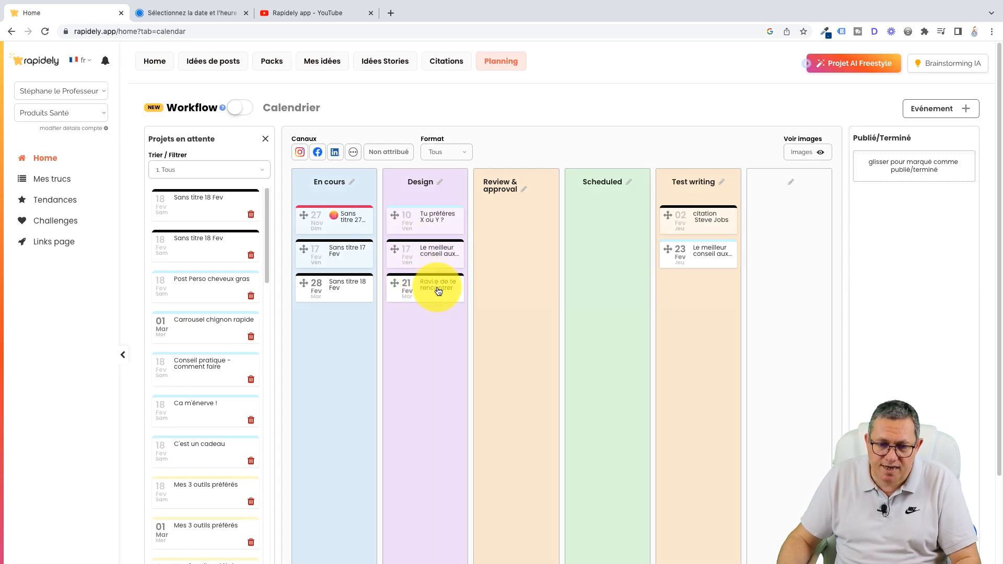
Step: View the "Ravi.e de te rencontrer" post from the Design stage, return to the board and review the workflow stage settings
left_click(438, 291)
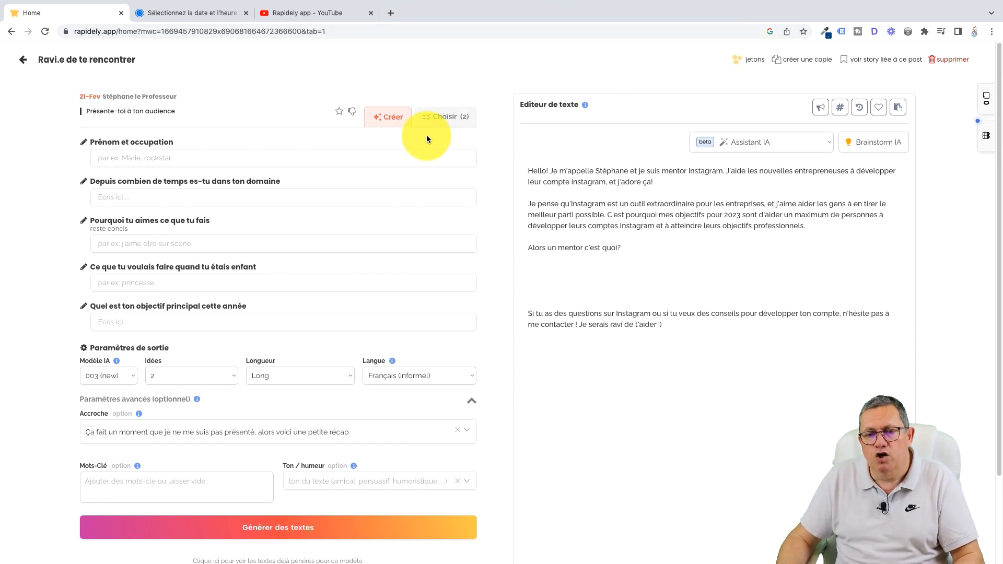
left_click(21, 62)
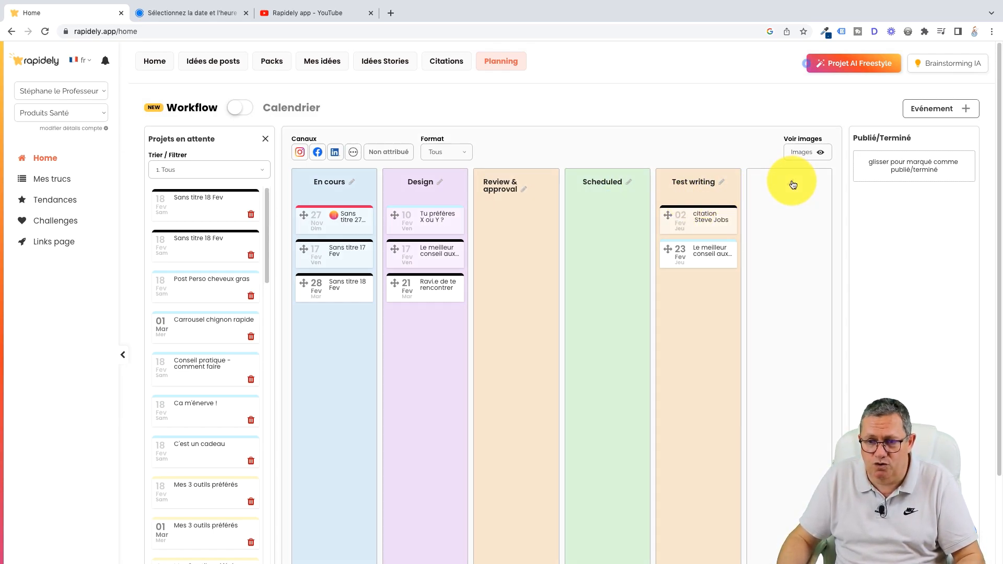
left_click(627, 182)
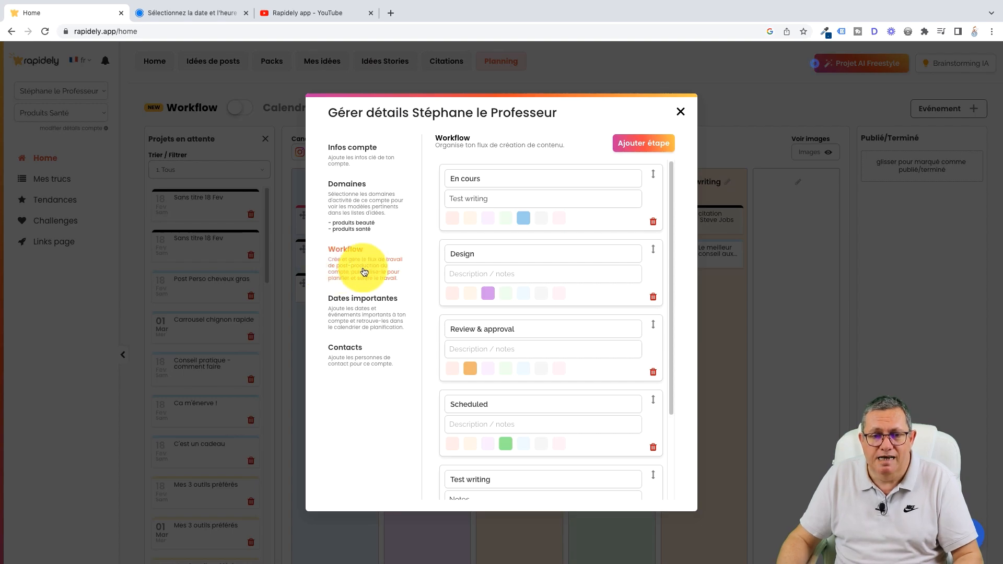
left_click(681, 112)
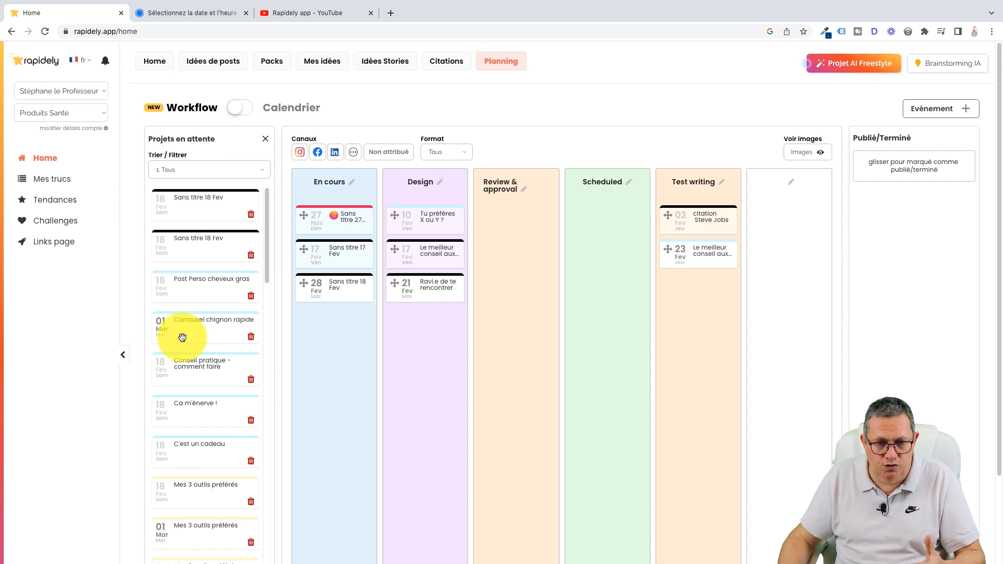
Step: Filter the workflow board by the Instagram channel, and clear that filter again
left_click(298, 154)
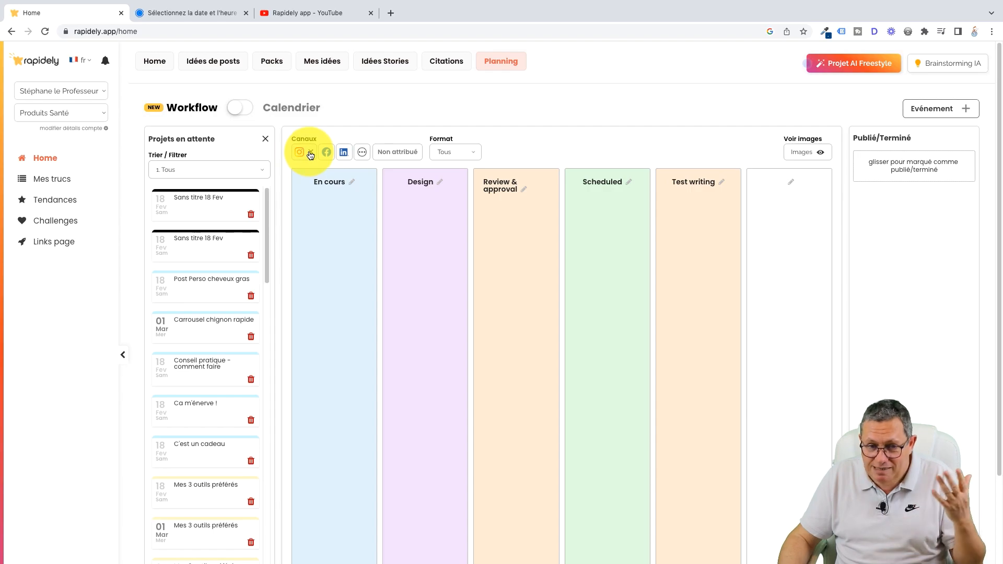
left_click(312, 155)
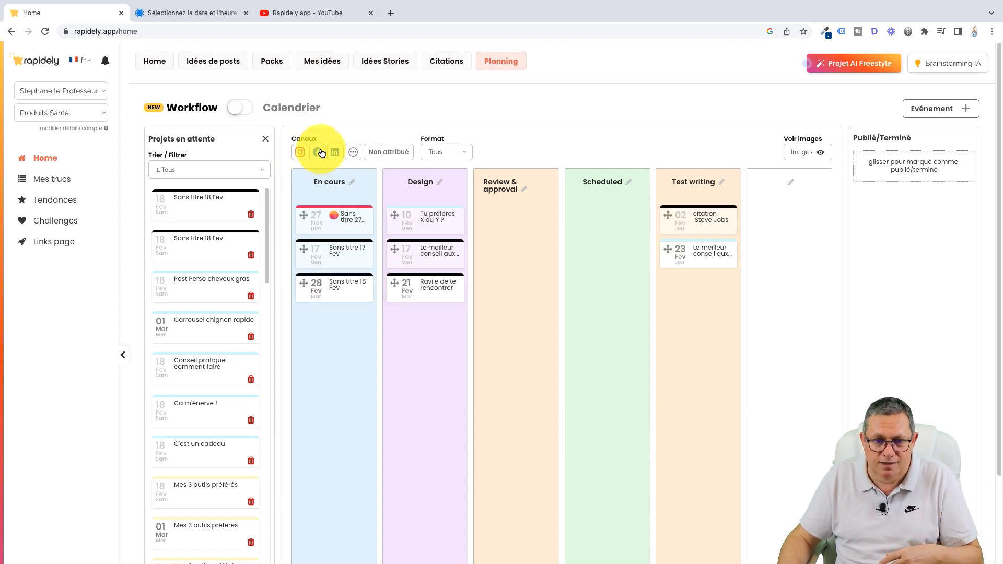